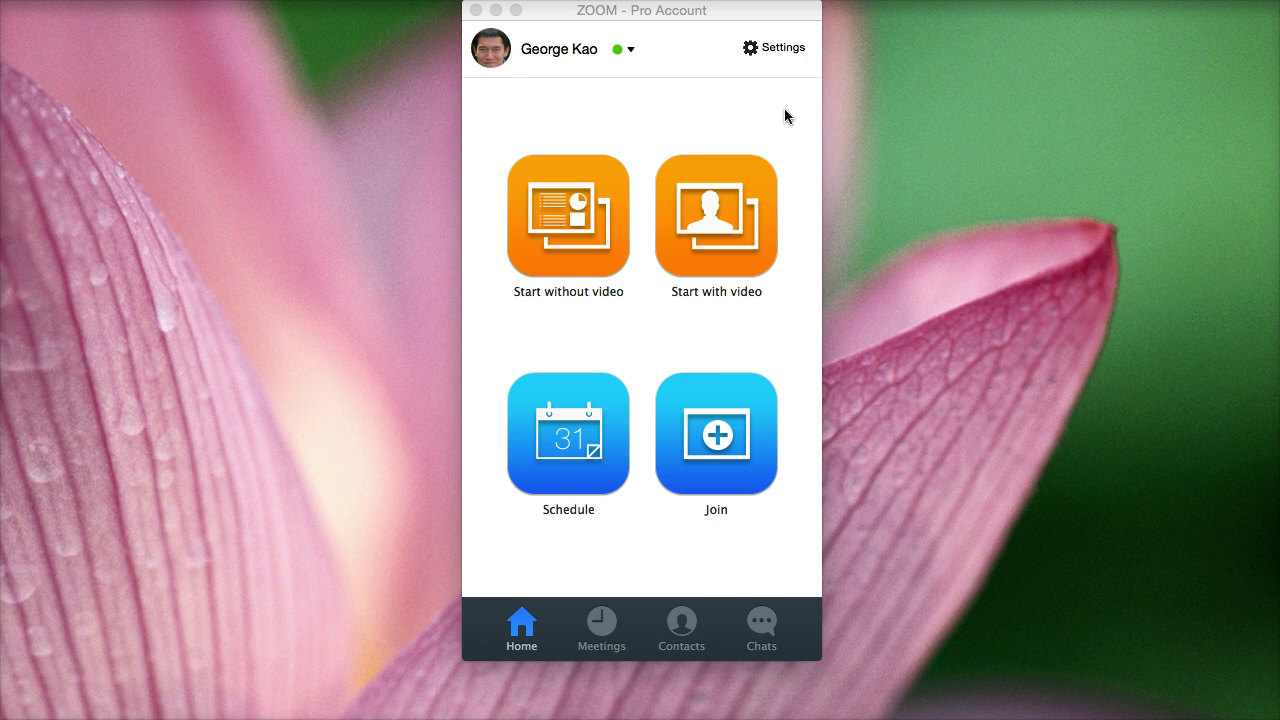
Open the upcoming meetings list and copy the Personal Meeting ID invitation
{"action": "left_click", "coordinate": [784, 108]}
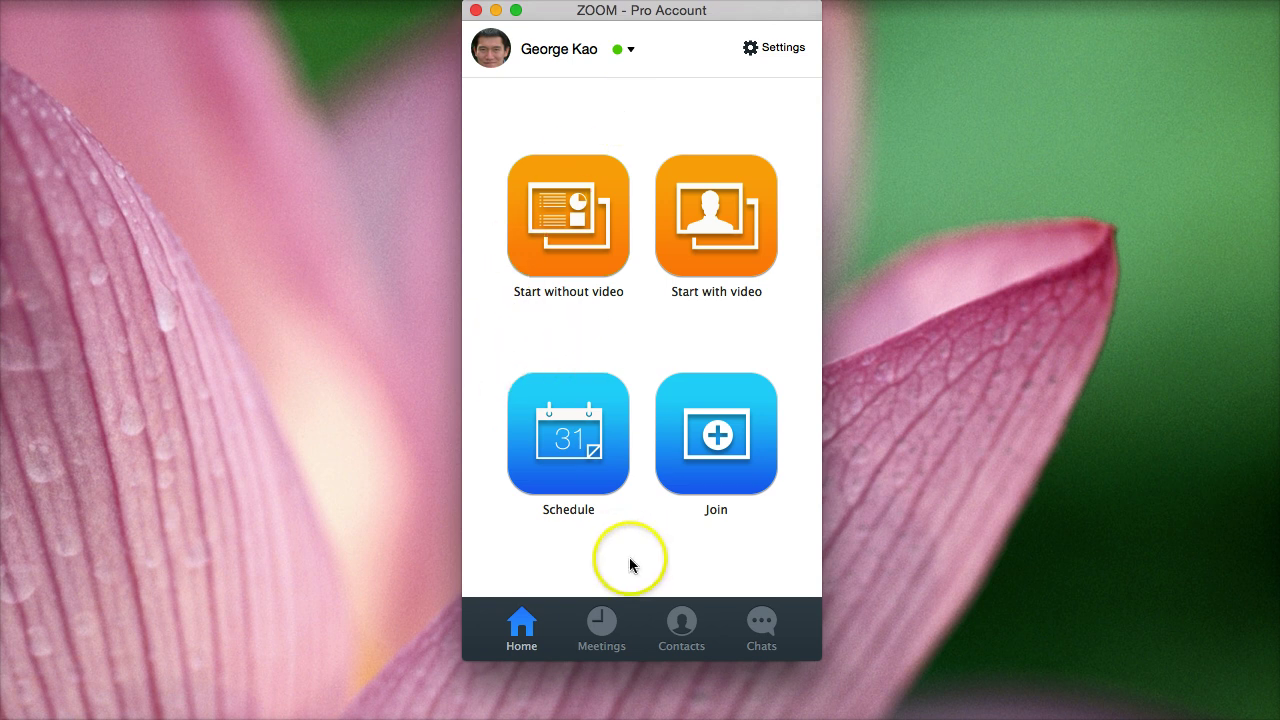
{"action": "left_click", "coordinate": [638, 15]}
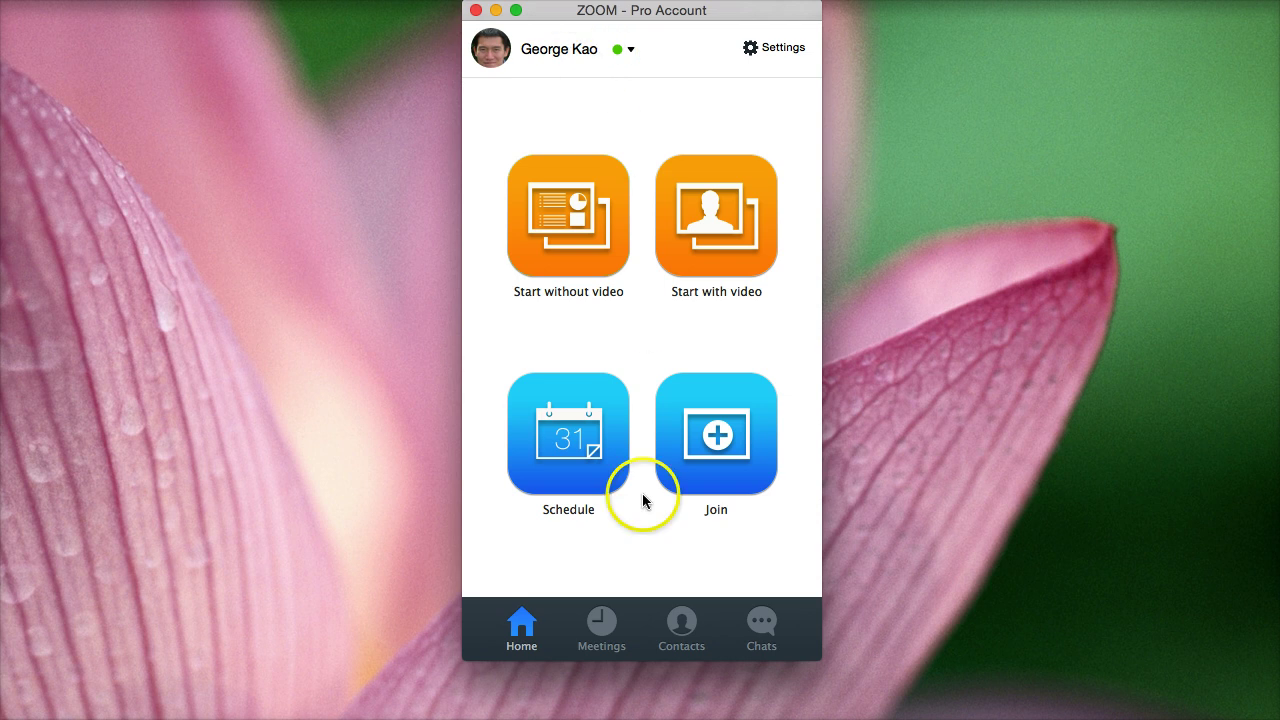
{"action": "left_click", "coordinate": [601, 630]}
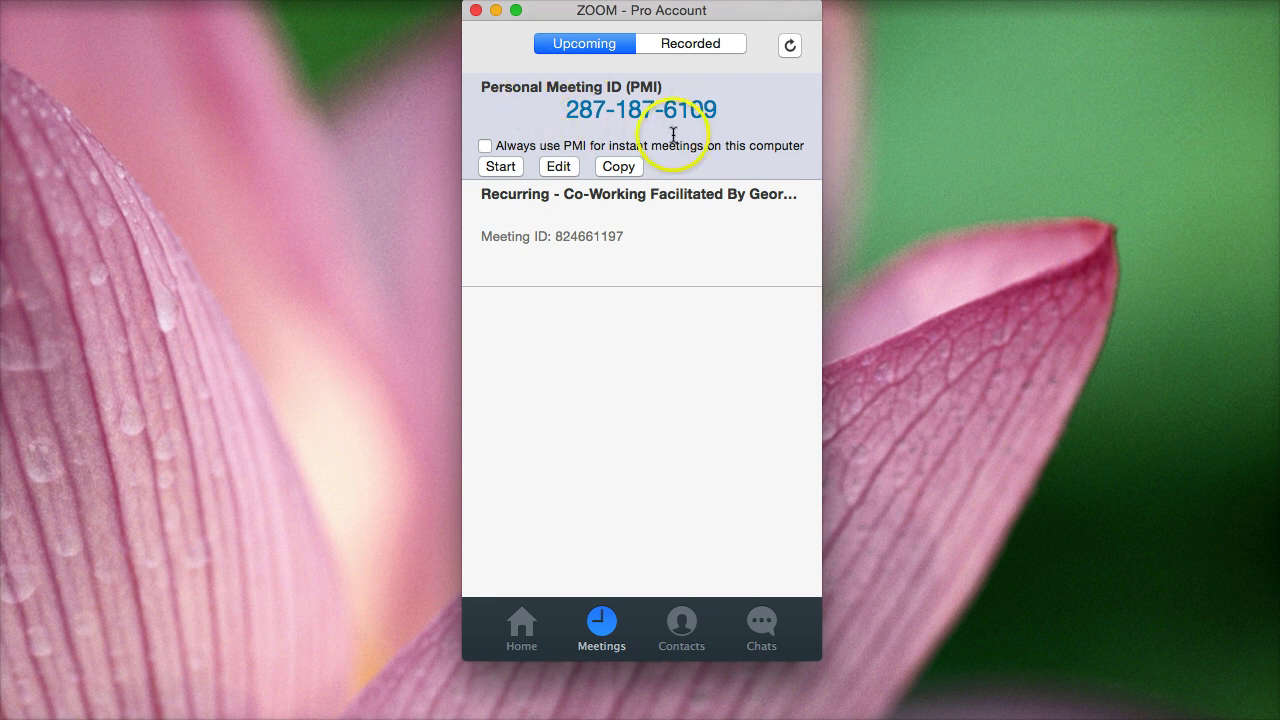
{"action": "left_click", "coordinate": [622, 167]}
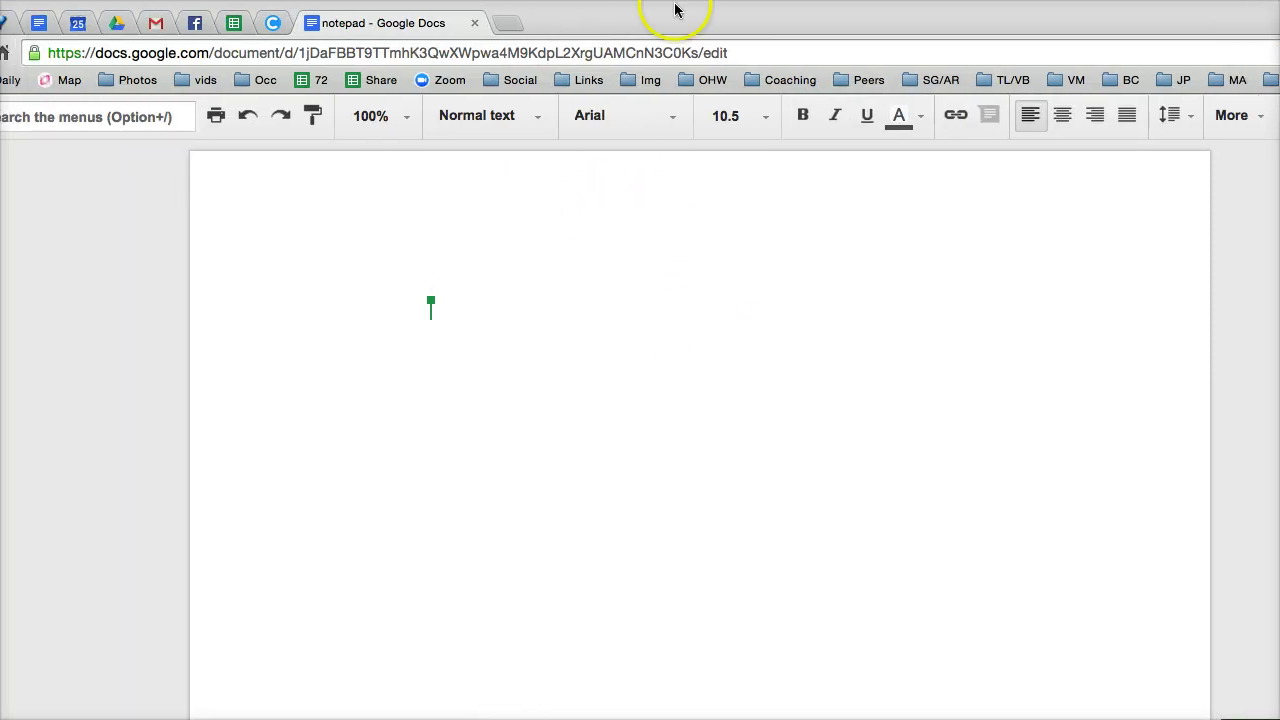
Switch to the notepad document in Google Docs, paste the meeting invitation, and turn its join URL into a hyperlink
{"action": "left_click", "coordinate": [428, 275]}
{"action": "key", "text": "super+v"}
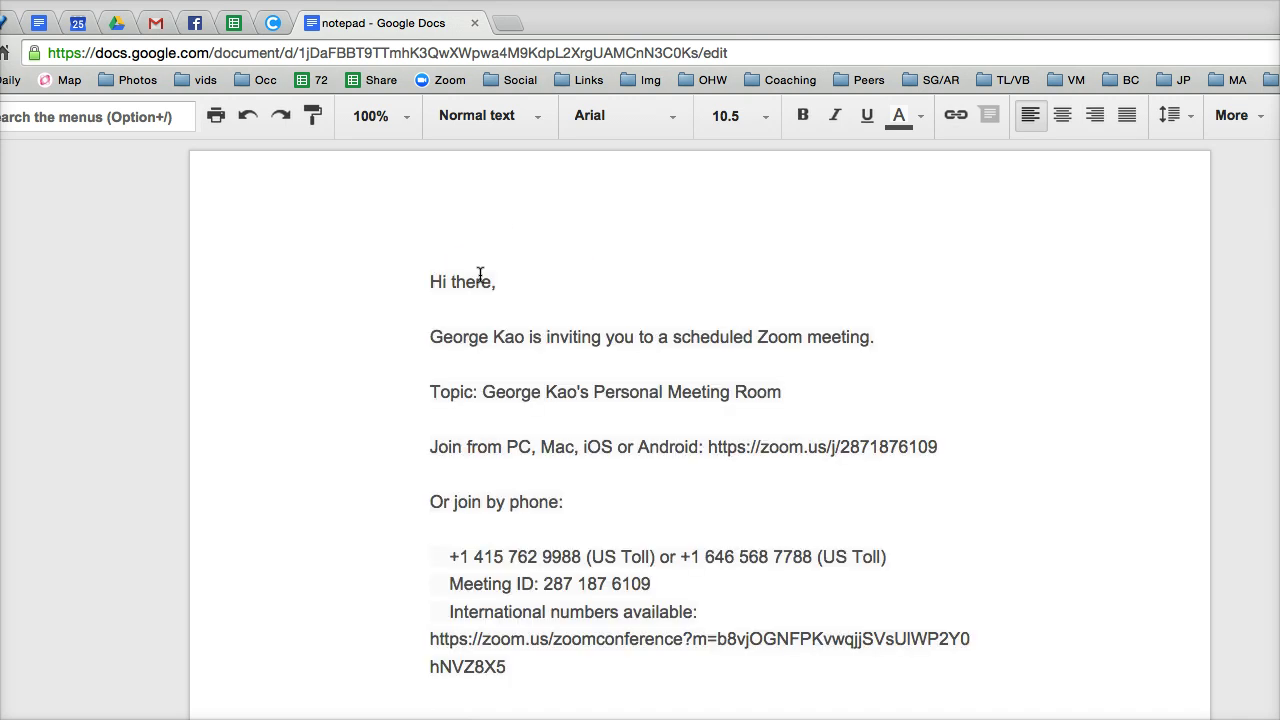
{"action": "left_click", "coordinate": [933, 443]}
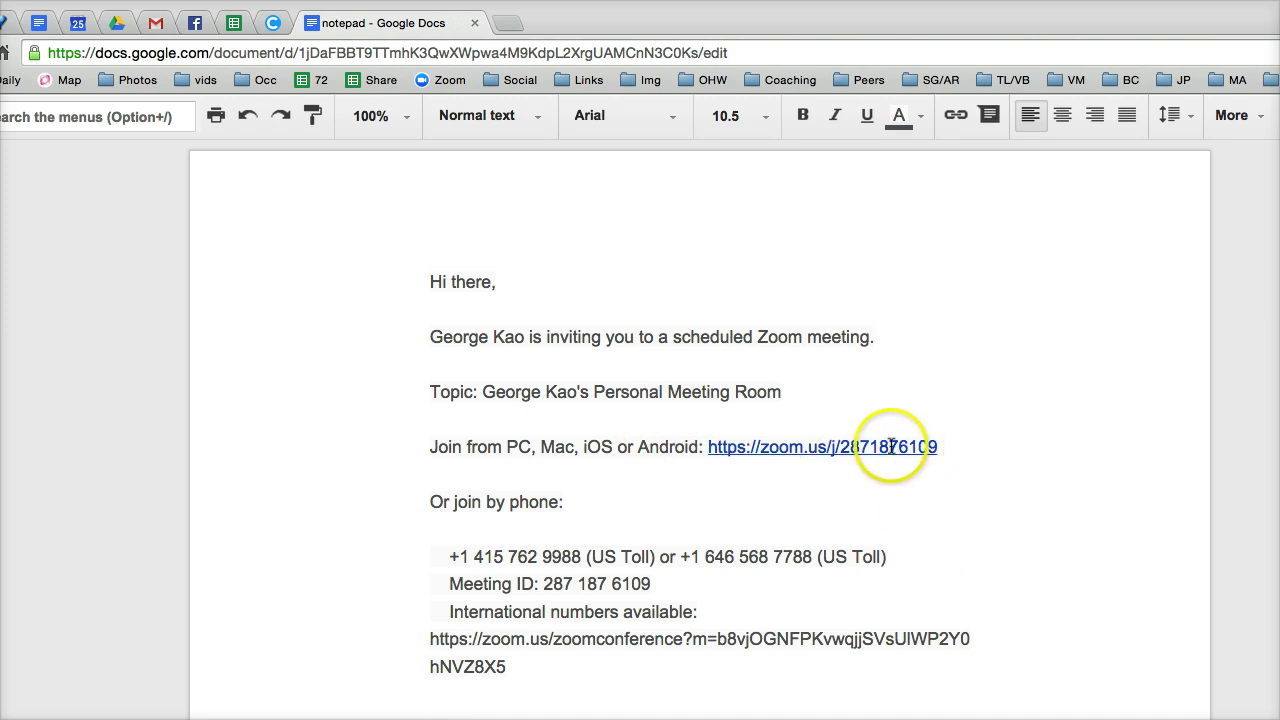
{"action": "left_click", "coordinate": [890, 446]}
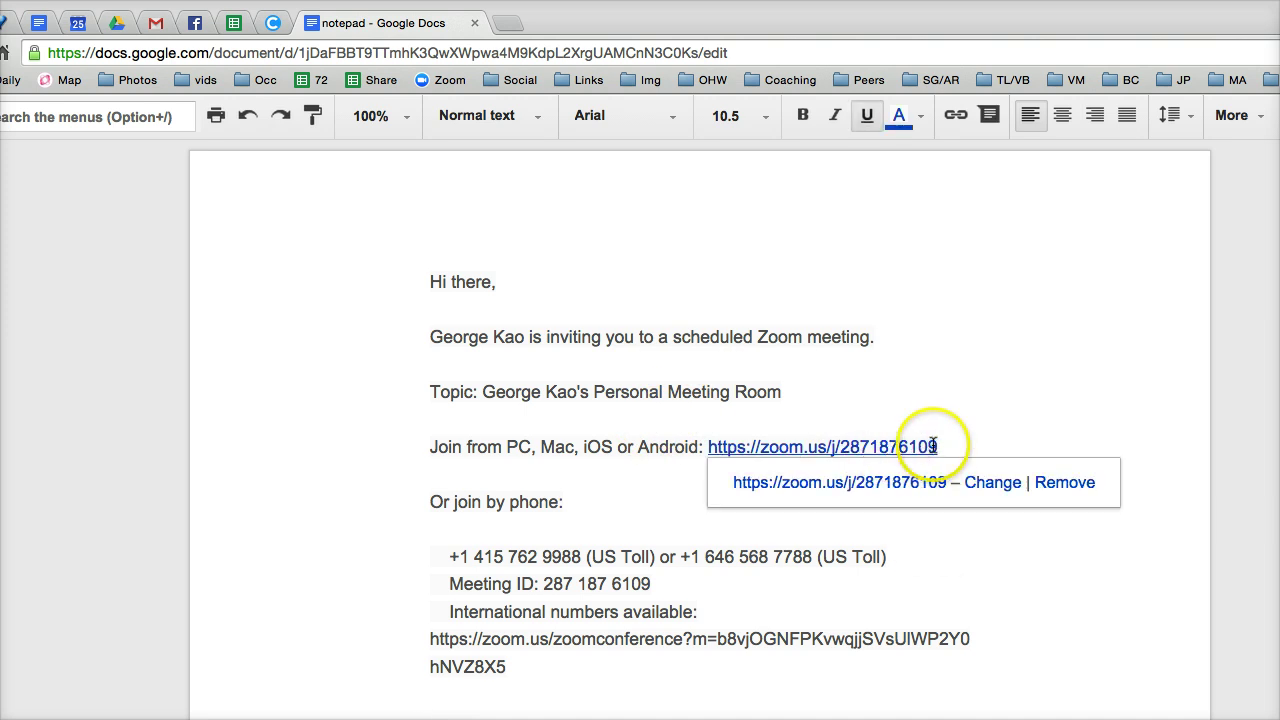
Examine the pasted invitation text, including the join link, the host's name and the phone-in details, and where in Zoom it is copied from
{"action": "left_click_drag", "start_coordinate": [940, 442], "coordinate": [714, 446]}
{"action": "left_click", "coordinate": [521, 427]}
{"action": "left_click", "coordinate": [520, 669]}
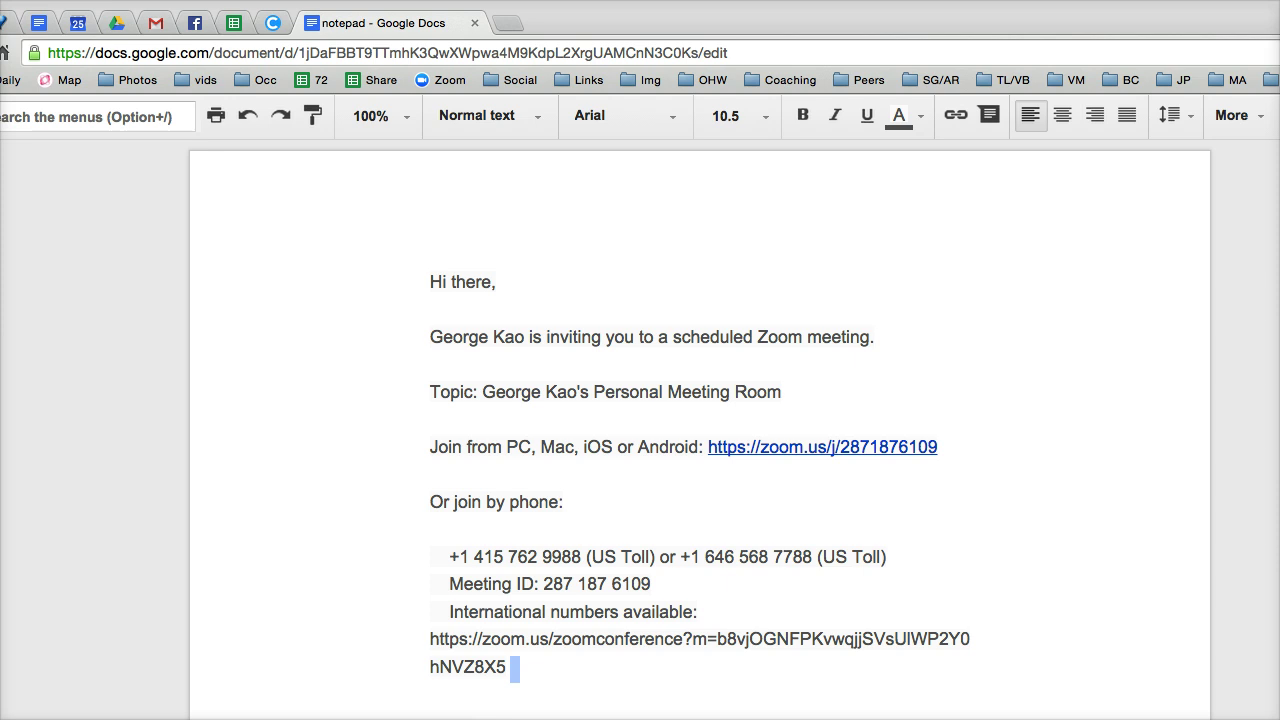
{"action": "key", "text": "super+Tab"}
{"action": "left_click", "coordinate": [618, 164]}
{"action": "key", "text": "super+Tab"}
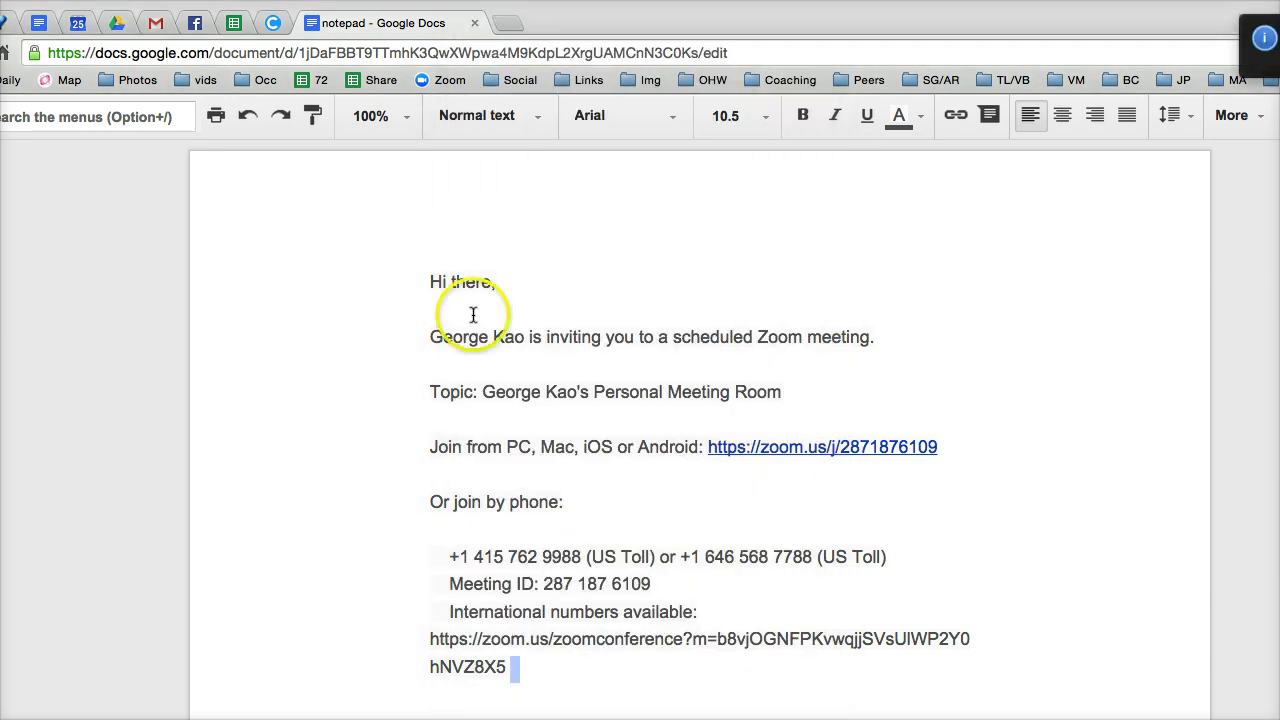
{"action": "left_click_drag", "start_coordinate": [425, 280], "coordinate": [619, 664]}
{"action": "left_click", "coordinate": [619, 664]}
{"action": "key", "text": "super+a"}
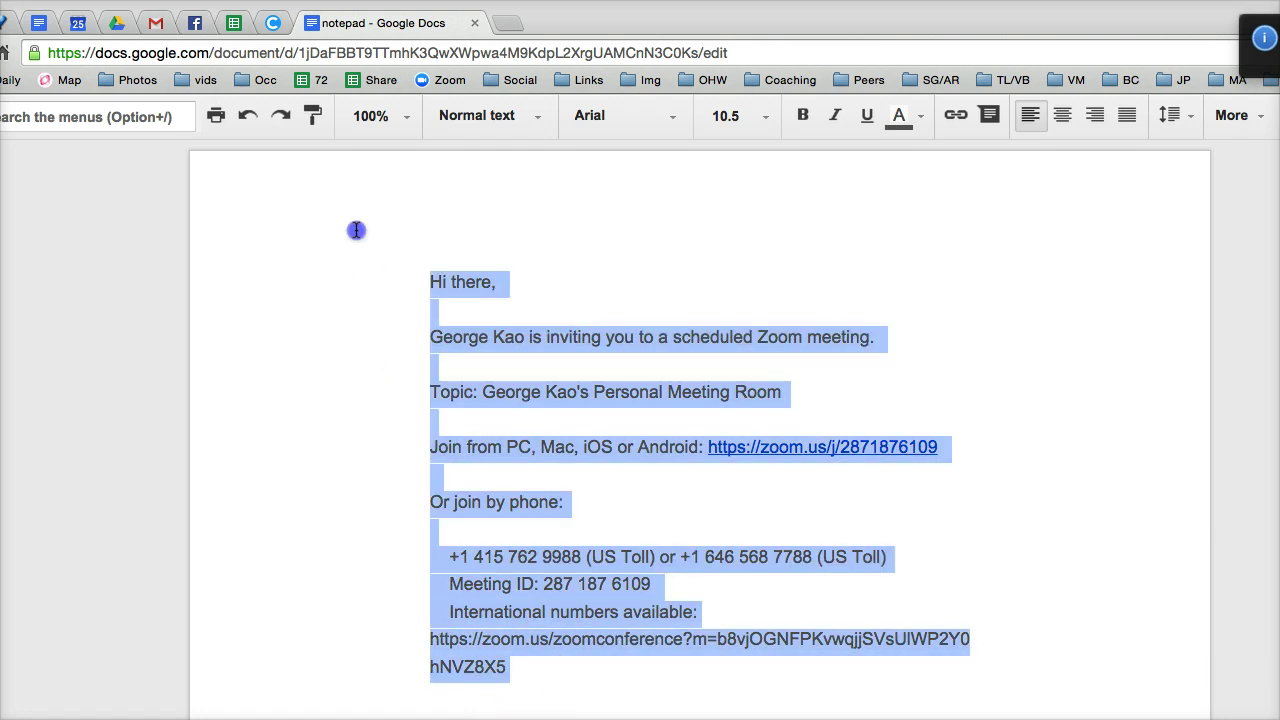
{"action": "left_click", "coordinate": [537, 392]}
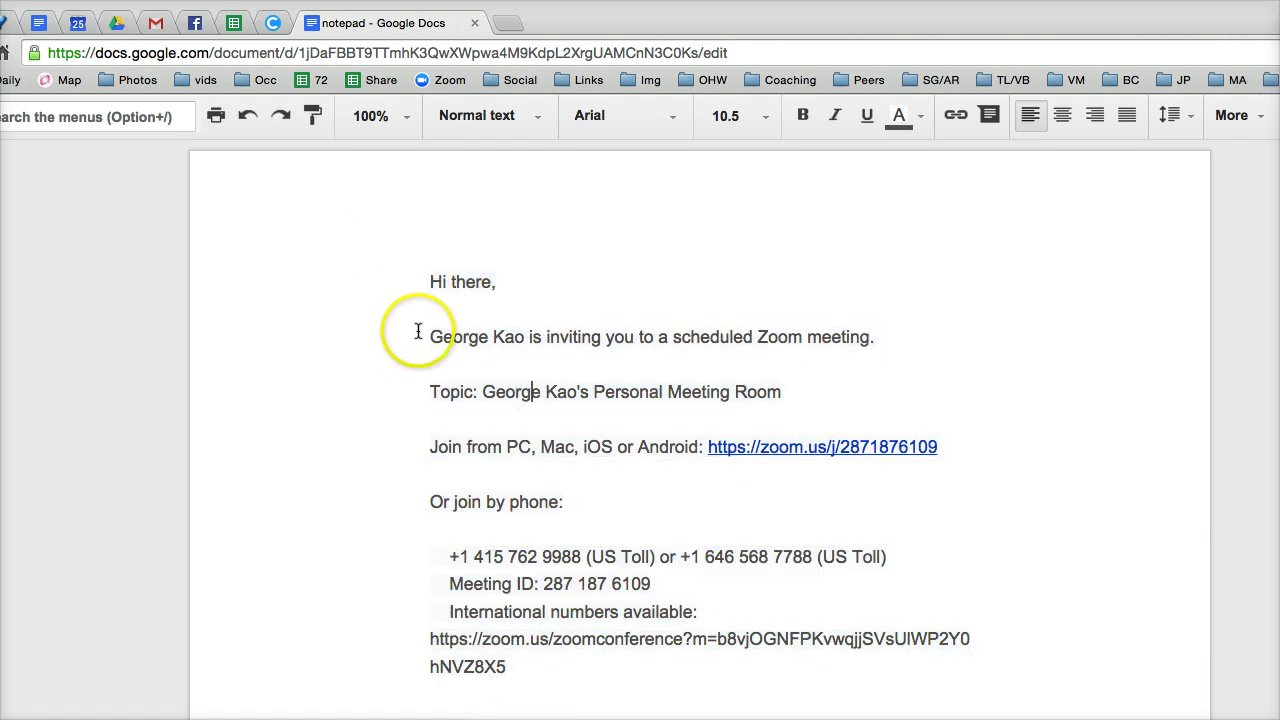
{"action": "left_click_drag", "start_coordinate": [418, 331], "coordinate": [514, 337]}
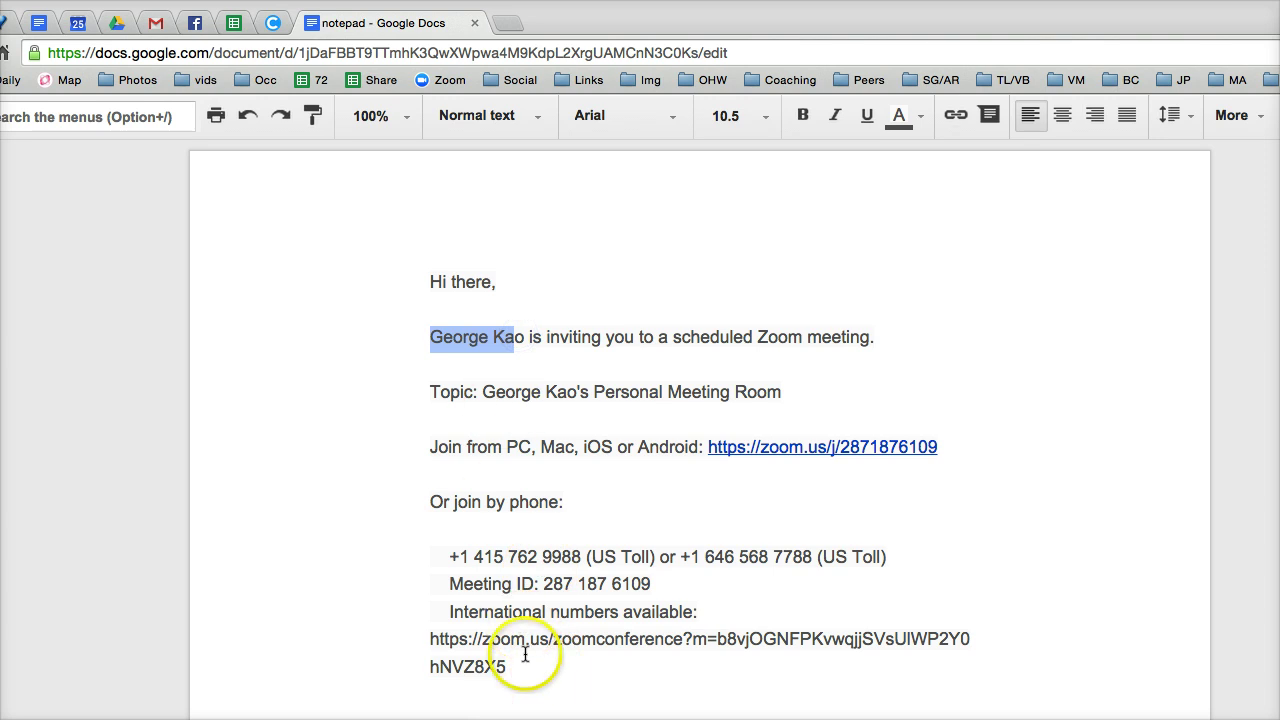
{"action": "key", "text": "super+a"}
{"action": "left_click", "coordinate": [600, 431]}
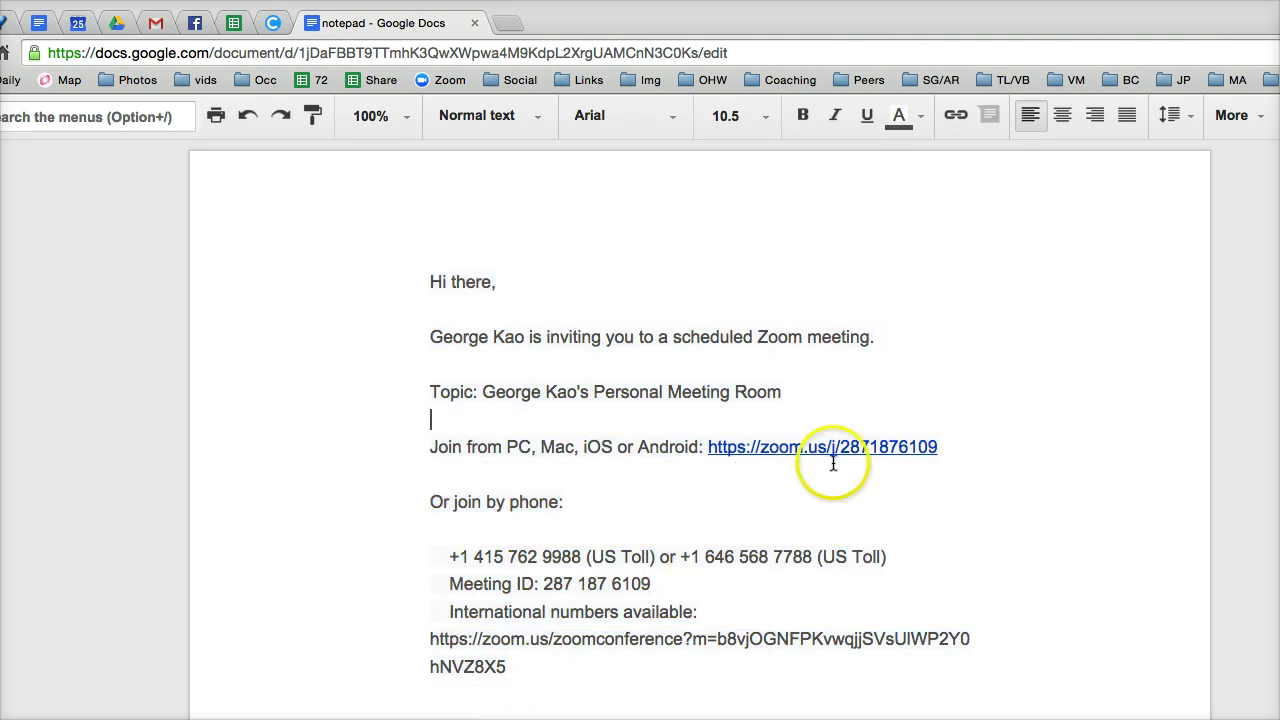
{"action": "left_click", "coordinate": [767, 447]}
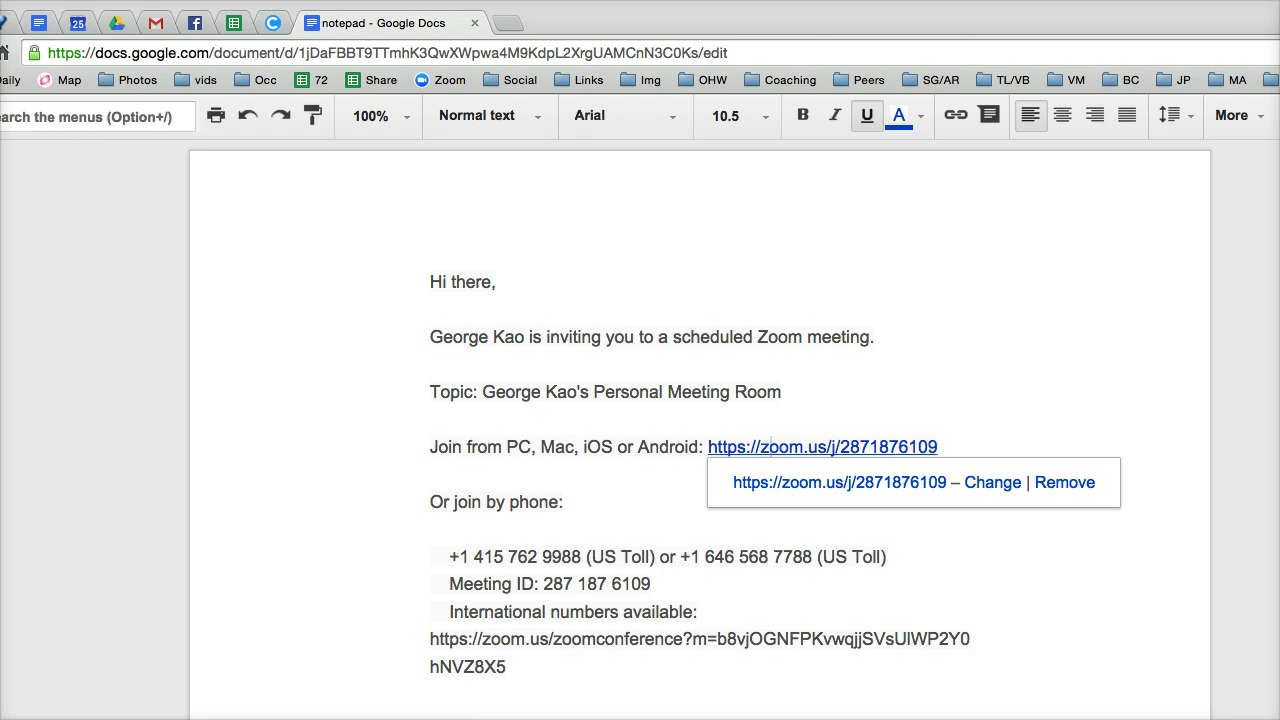
Switch back to Zoom and start a meeting in the Personal Meeting ID room from the upcoming meetings list
{"action": "key", "text": "super+Tab"}
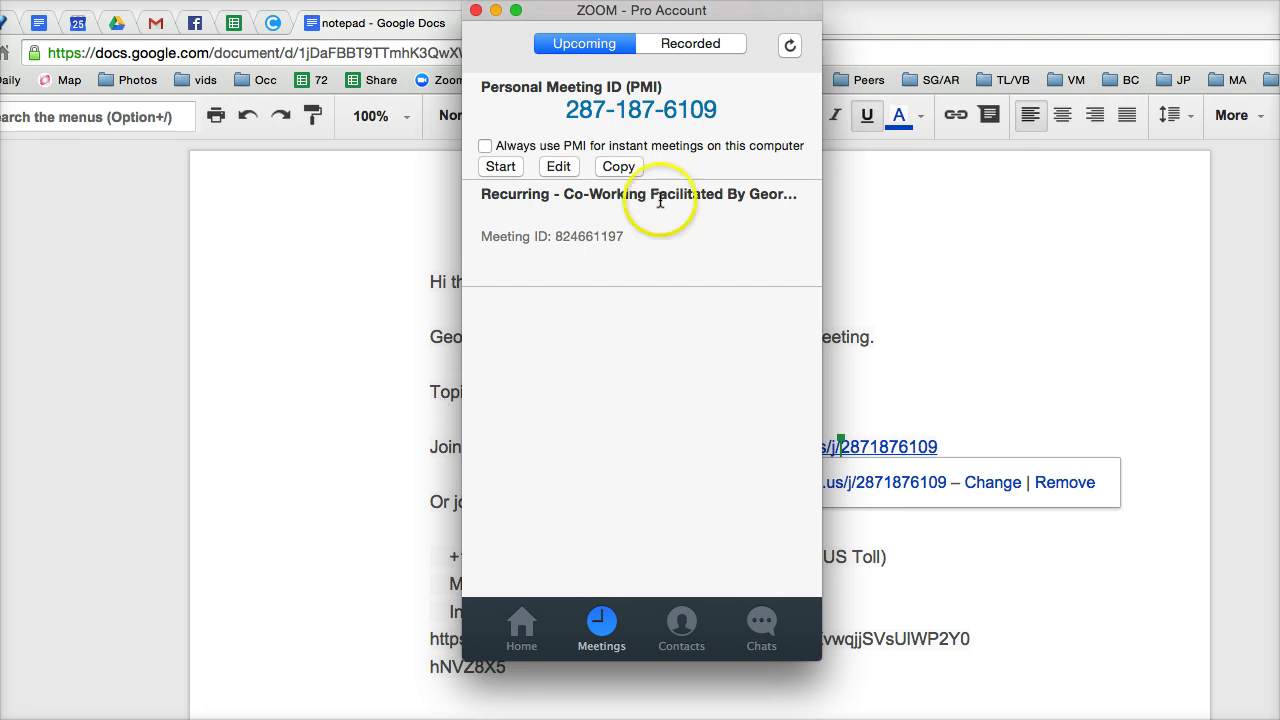
{"action": "left_click_drag", "start_coordinate": [698, 18], "coordinate": [742, 18]}
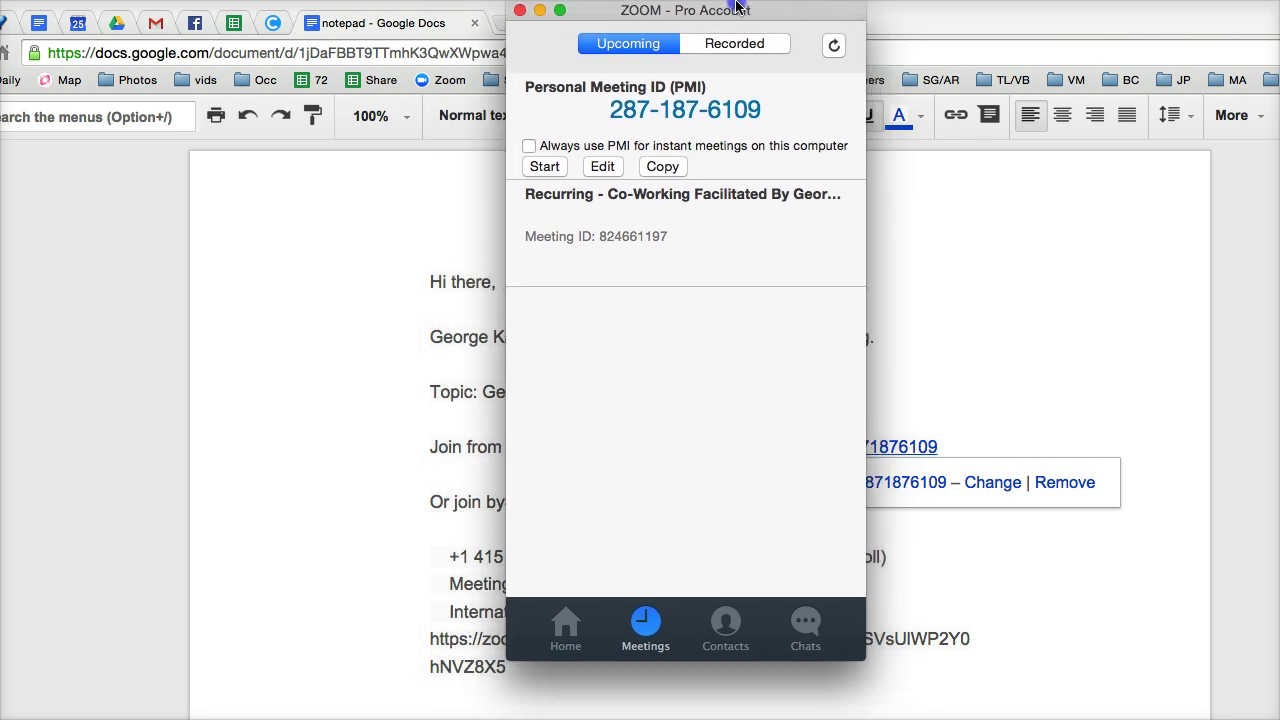
{"action": "left_click", "coordinate": [582, 614]}
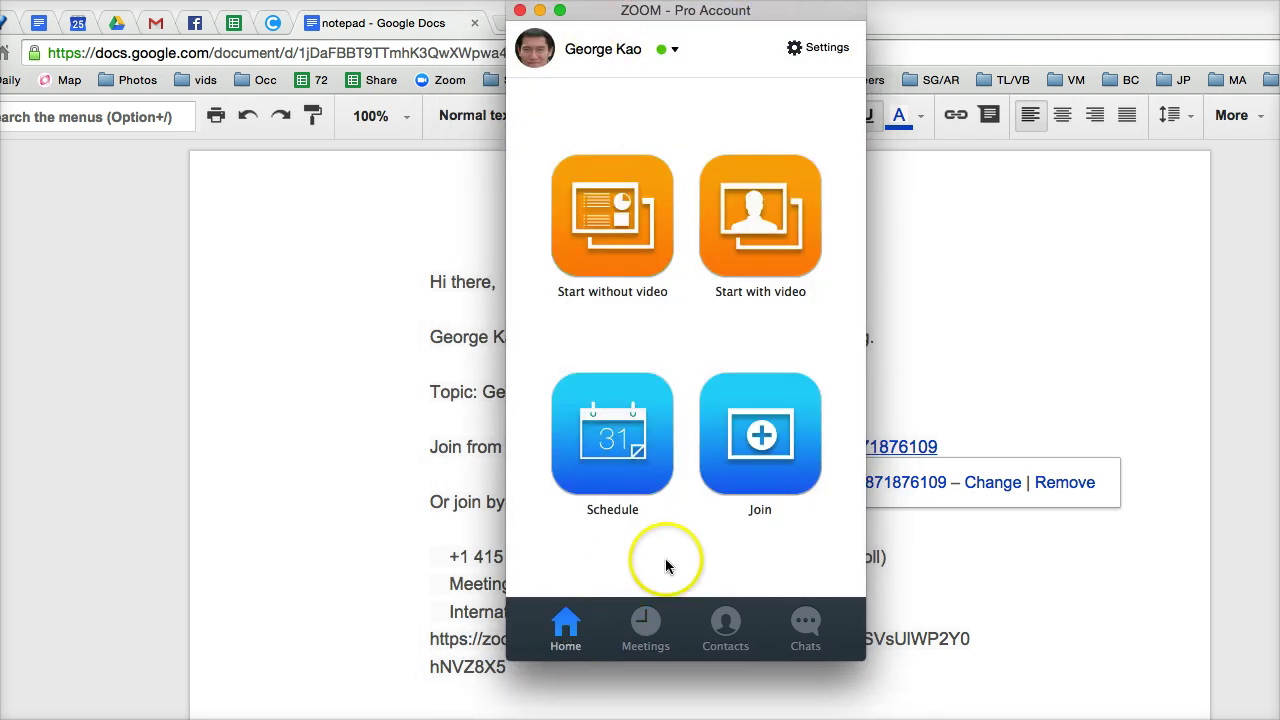
{"action": "left_click", "coordinate": [645, 628]}
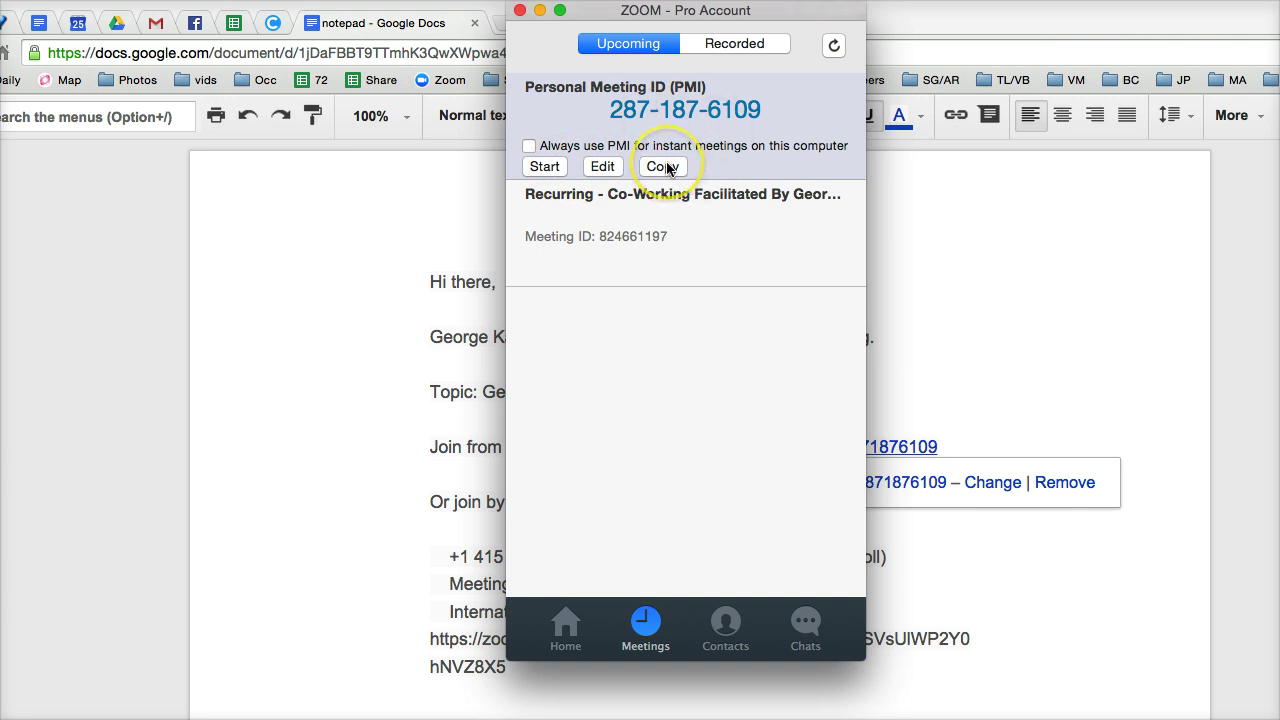
{"action": "left_click", "coordinate": [545, 168]}
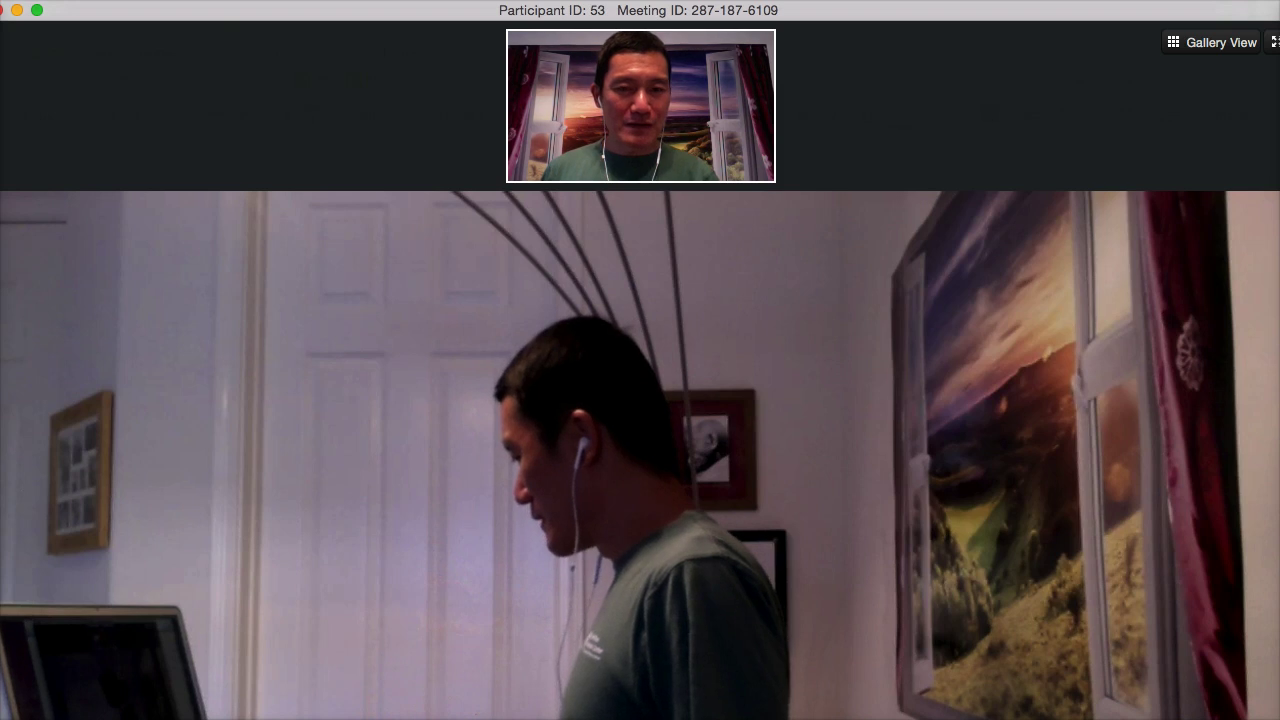
Shrink the meeting window and reposition it so that its whole frame and meeting controls fit on the desktop
{"action": "left_click_drag", "start_coordinate": [1278, 718], "coordinate": [1210, 668]}
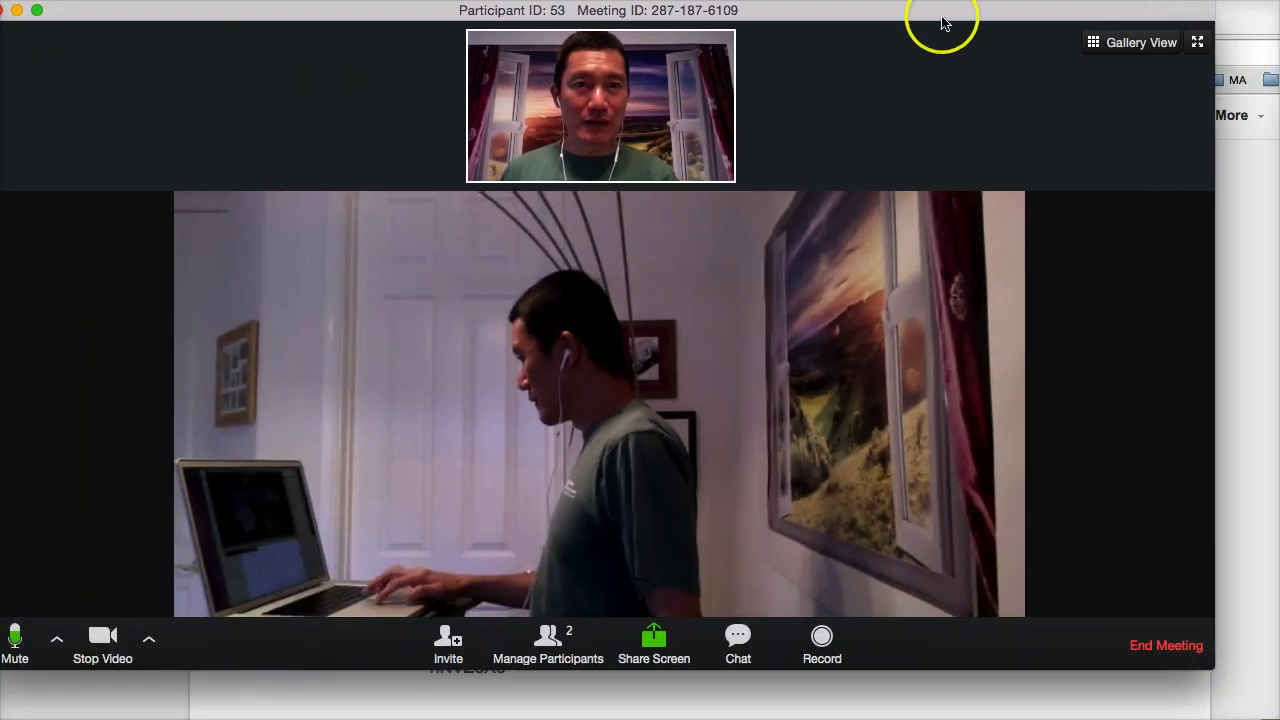
{"action": "left_click", "coordinate": [983, 55]}
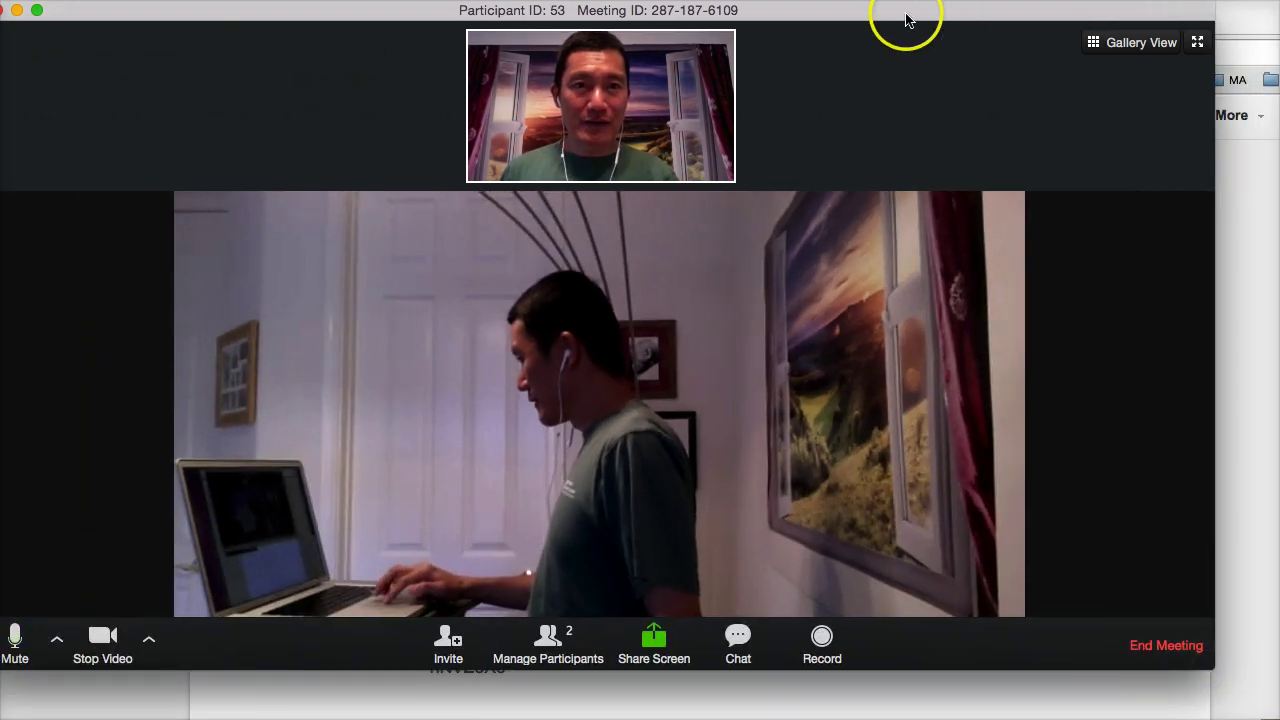
{"action": "mouse_move", "coordinate": [909, 18]}
{"action": "left_mouse_down"}
{"action": "mouse_move", "coordinate": [934, 37]}
{"action": "mouse_move", "coordinate": [900, 28]}
{"action": "left_mouse_up"}
{"action": "left_click_drag", "start_coordinate": [797, 27], "coordinate": [828, 14]}
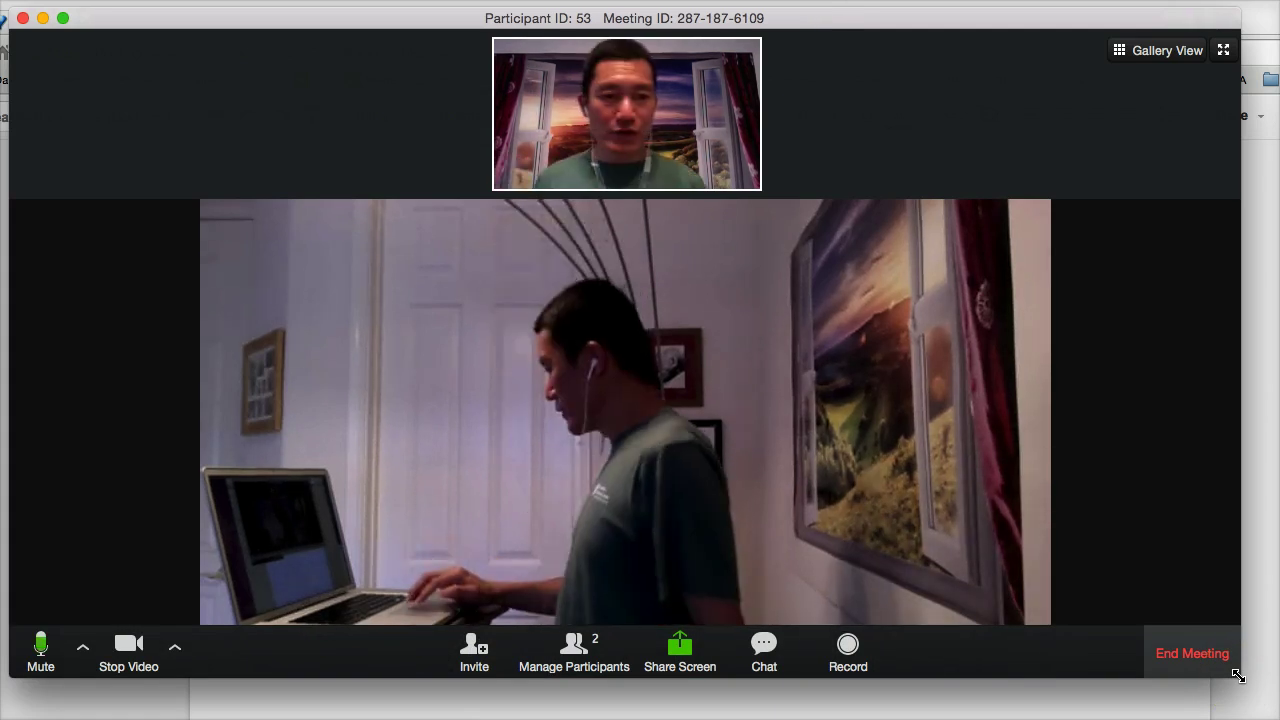
{"action": "left_click_drag", "start_coordinate": [1238, 676], "coordinate": [1176, 641]}
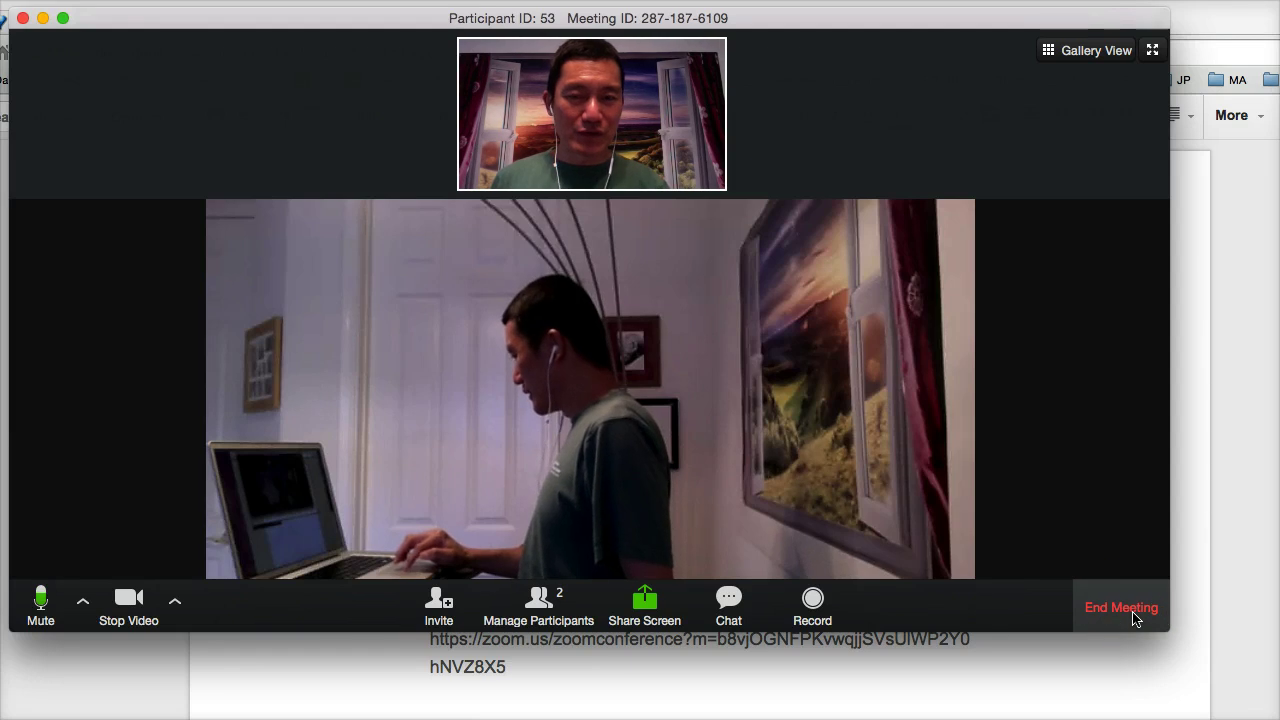
Examine the options for ending the meeting, and cancel the dialog to stay in the meeting
{"action": "left_click", "coordinate": [1135, 615]}
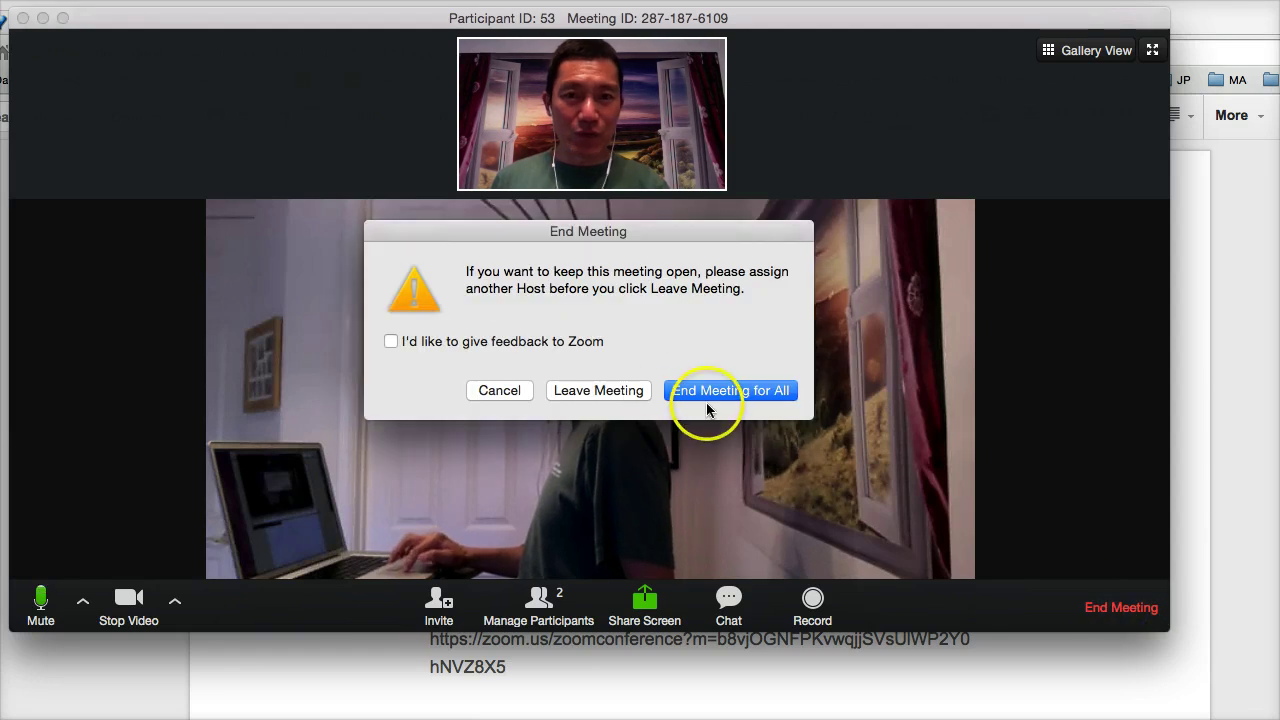
{"action": "left_click", "coordinate": [484, 390]}
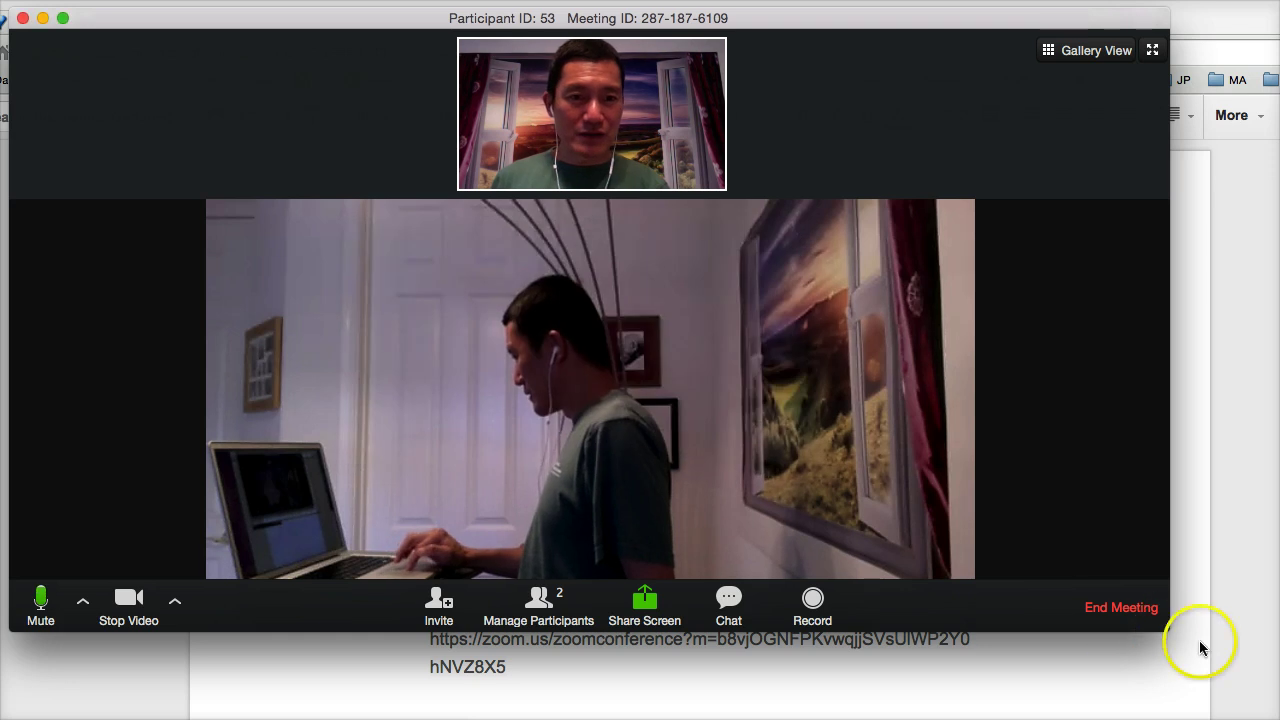
Switch the meeting to Gallery View, shrink its window to about half its height, and reposition it
{"action": "mouse_move", "coordinate": [1170, 632]}
{"action": "left_mouse_down"}
{"action": "mouse_move", "coordinate": [1114, 580]}
{"action": "mouse_move", "coordinate": [1163, 628]}
{"action": "left_mouse_up"}
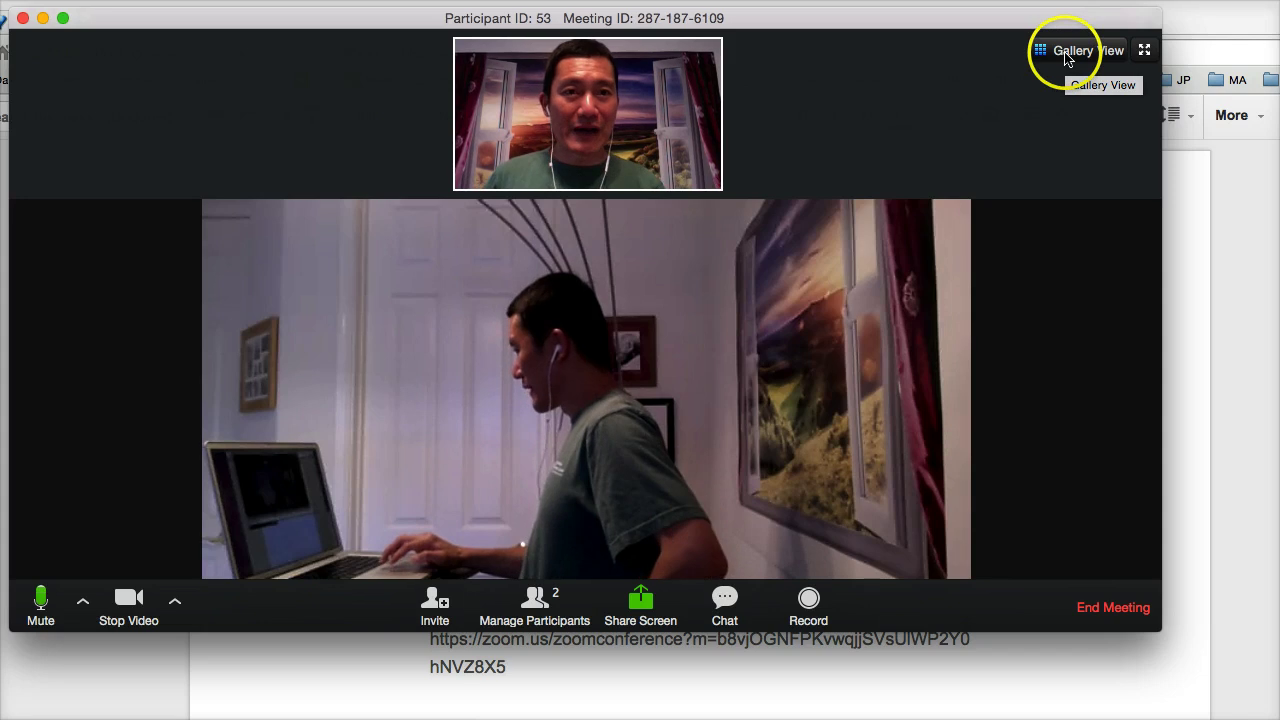
{"action": "left_click", "coordinate": [1066, 52]}
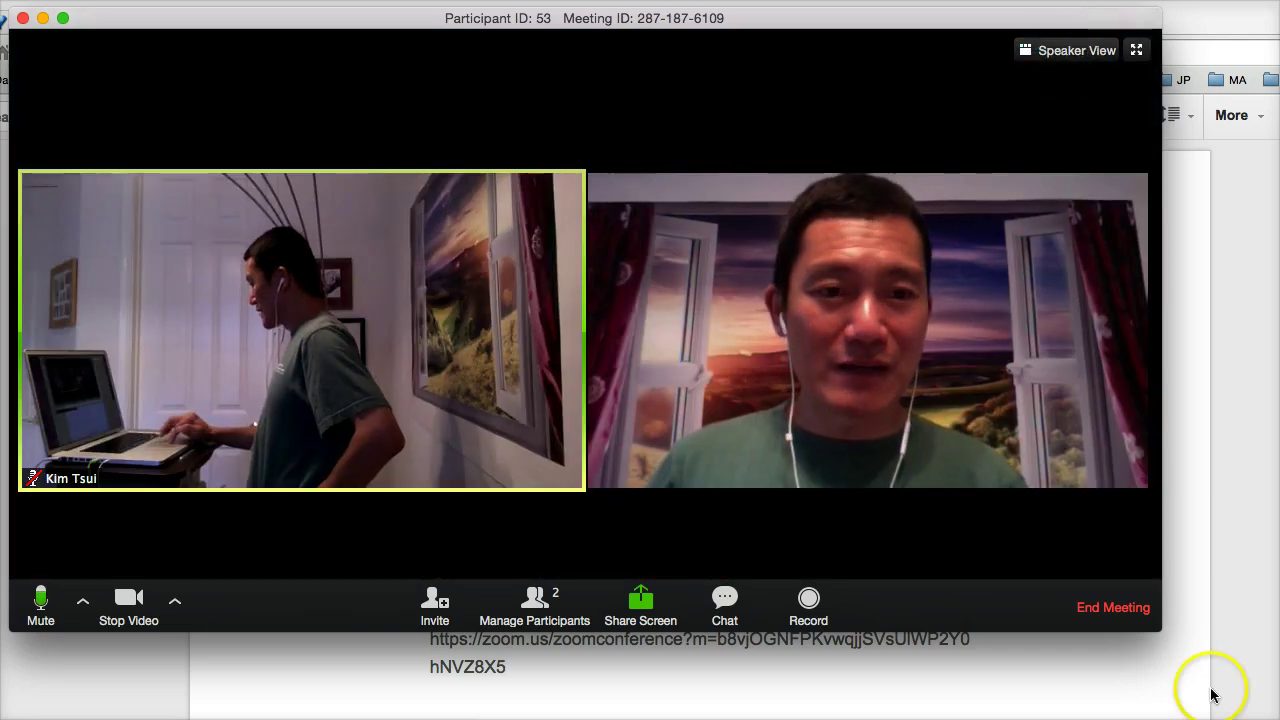
{"action": "left_click_drag", "start_coordinate": [1157, 628], "coordinate": [1010, 233]}
{"action": "left_click_drag", "start_coordinate": [820, 14], "coordinate": [912, 10]}
Move the browser window with the notepad document below the meeting videos and bring the meeting window to the front
{"action": "left_click_drag", "start_coordinate": [1195, 20], "coordinate": [1201, 338]}
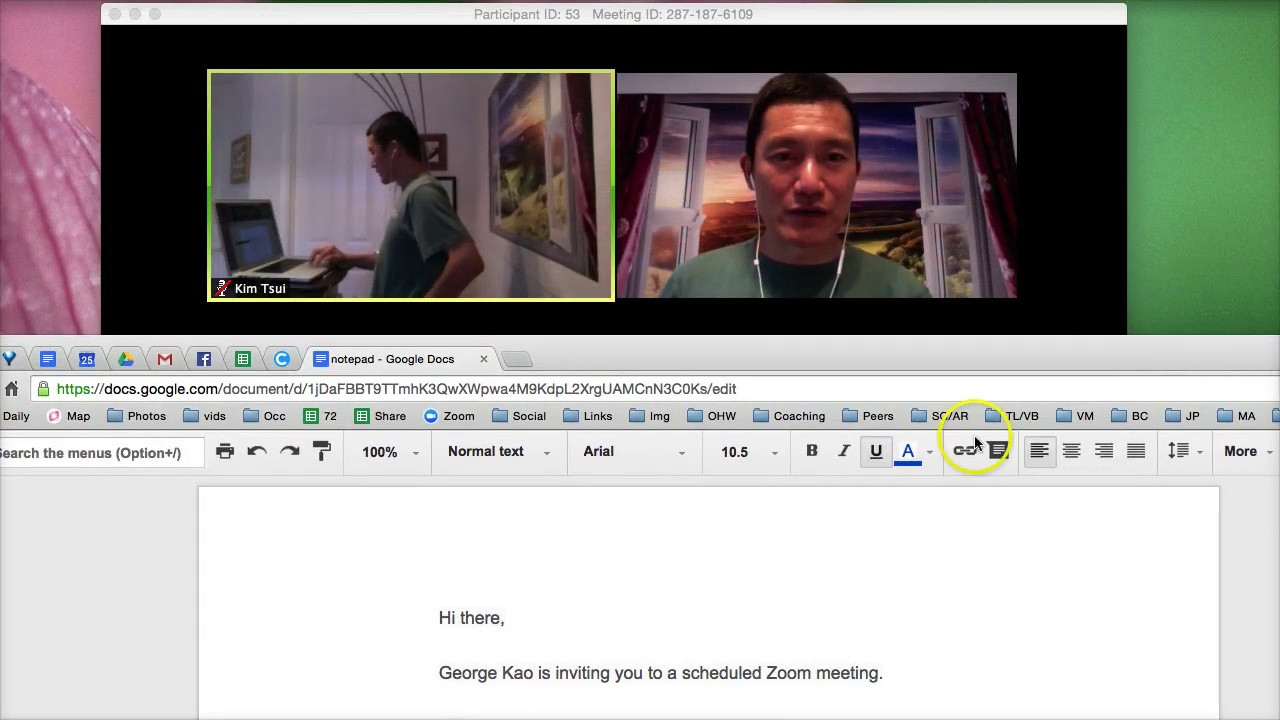
{"action": "left_click_drag", "start_coordinate": [1084, 358], "coordinate": [1080, 346]}
{"action": "left_click", "coordinate": [886, 18]}
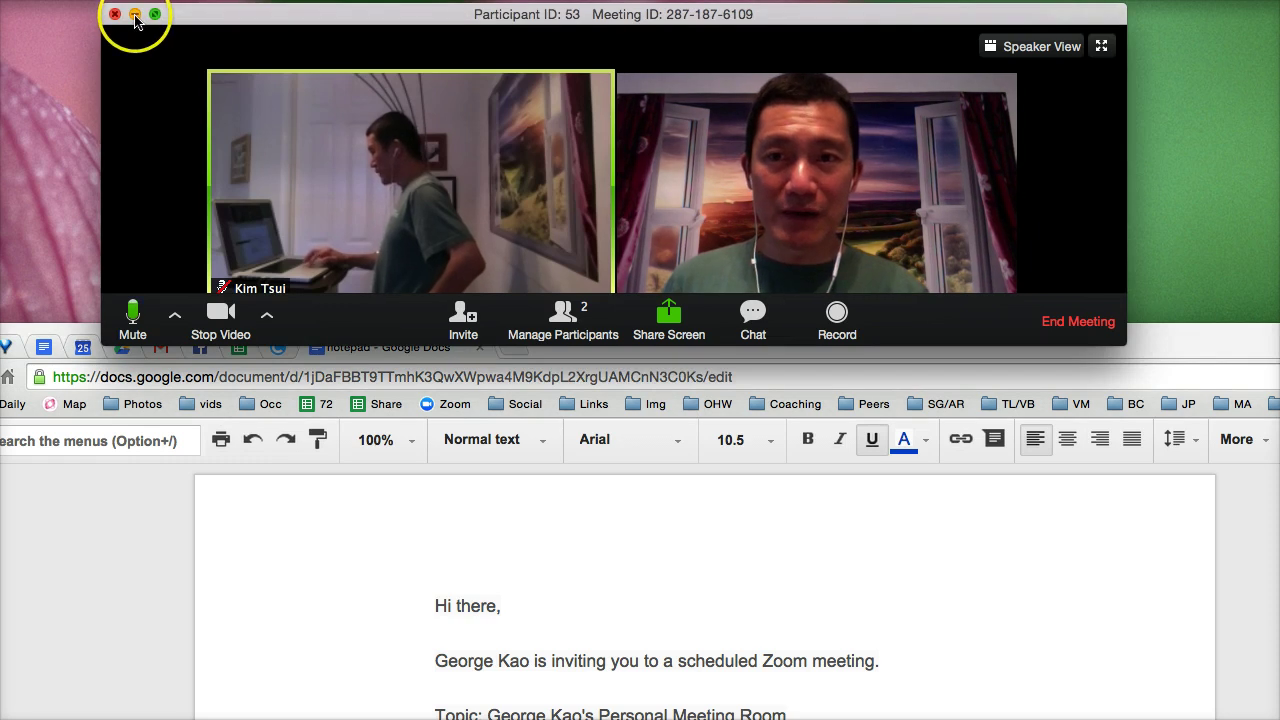
Minimize the meeting to the minimal video window and place it above the middle of the browser window
{"action": "left_click", "coordinate": [135, 15]}
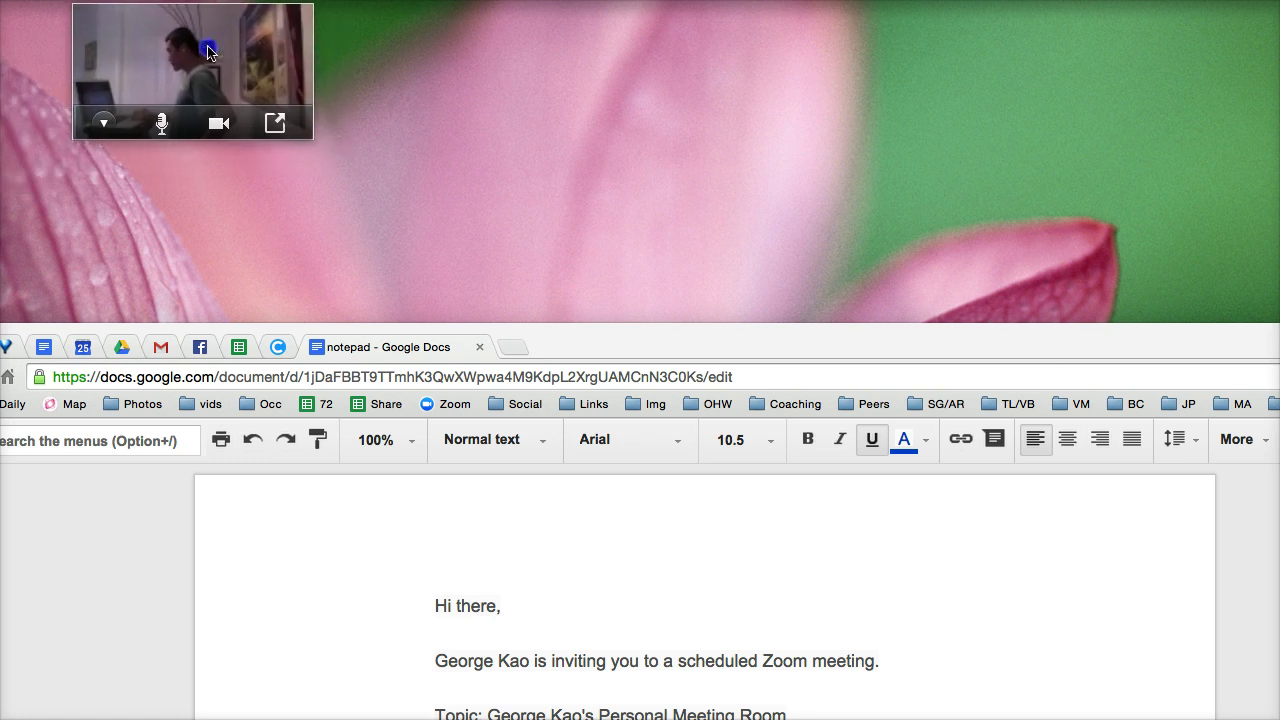
{"action": "left_click_drag", "start_coordinate": [170, 45], "coordinate": [604, 46]}
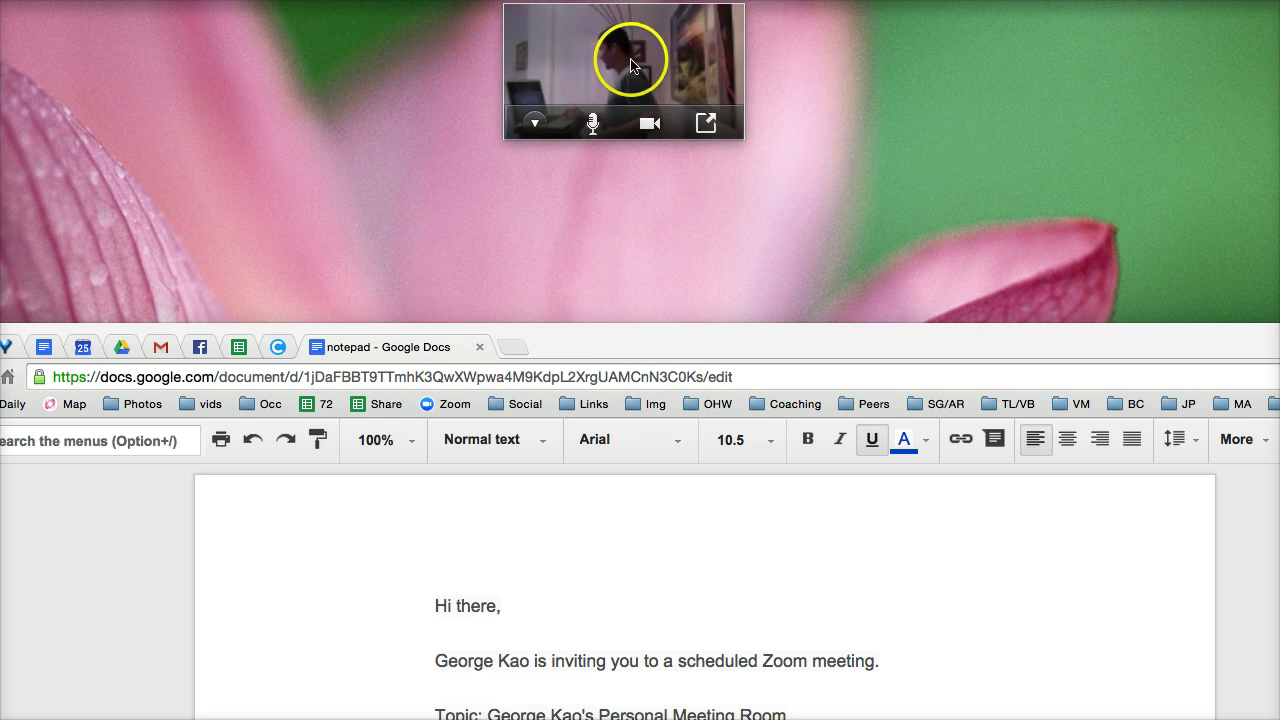
{"action": "left_click_drag", "start_coordinate": [631, 66], "coordinate": [642, 64]}
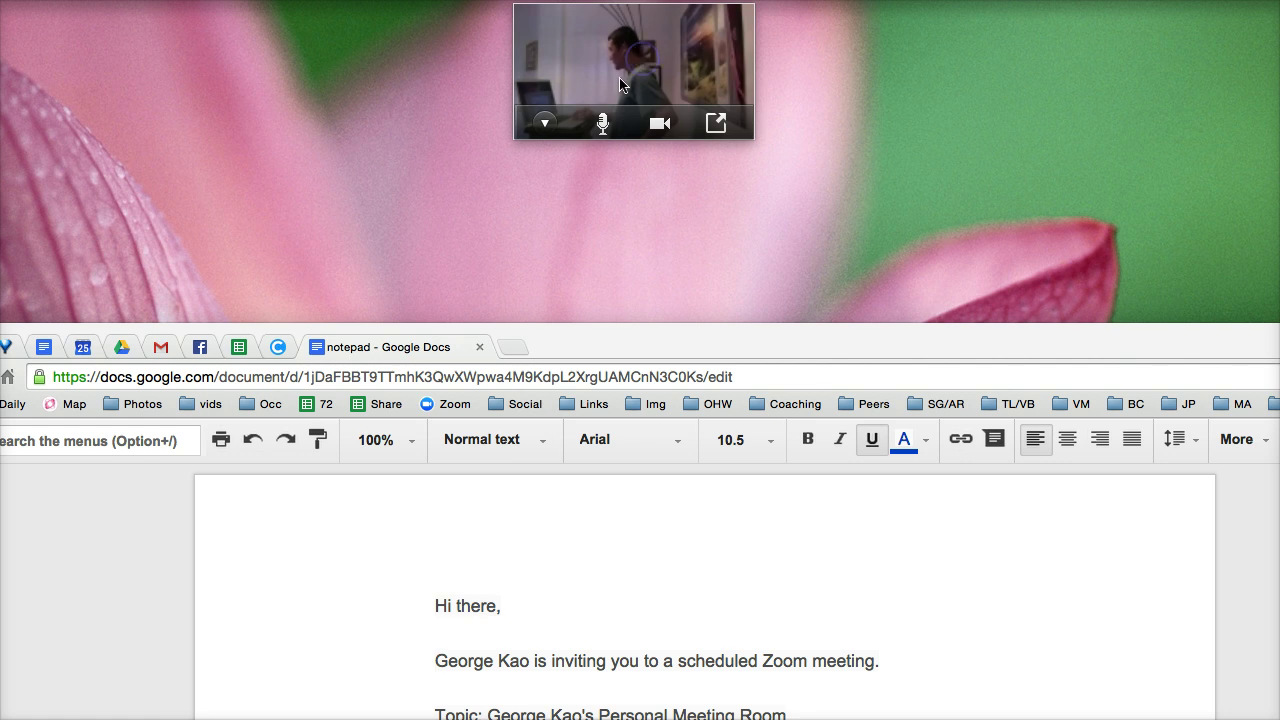
Collapse the active video in the minimal meeting window, expand it again, and nudge the window slightly
{"action": "left_click", "coordinate": [542, 124]}
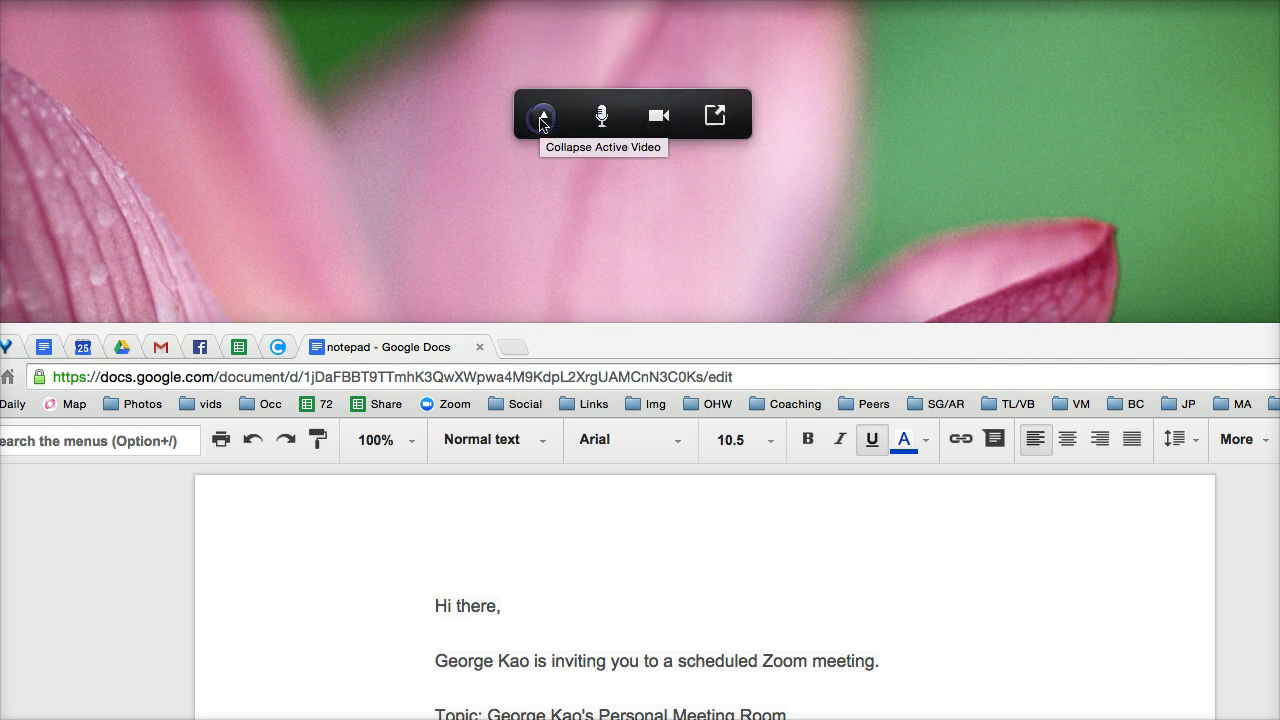
{"action": "left_click", "coordinate": [538, 120]}
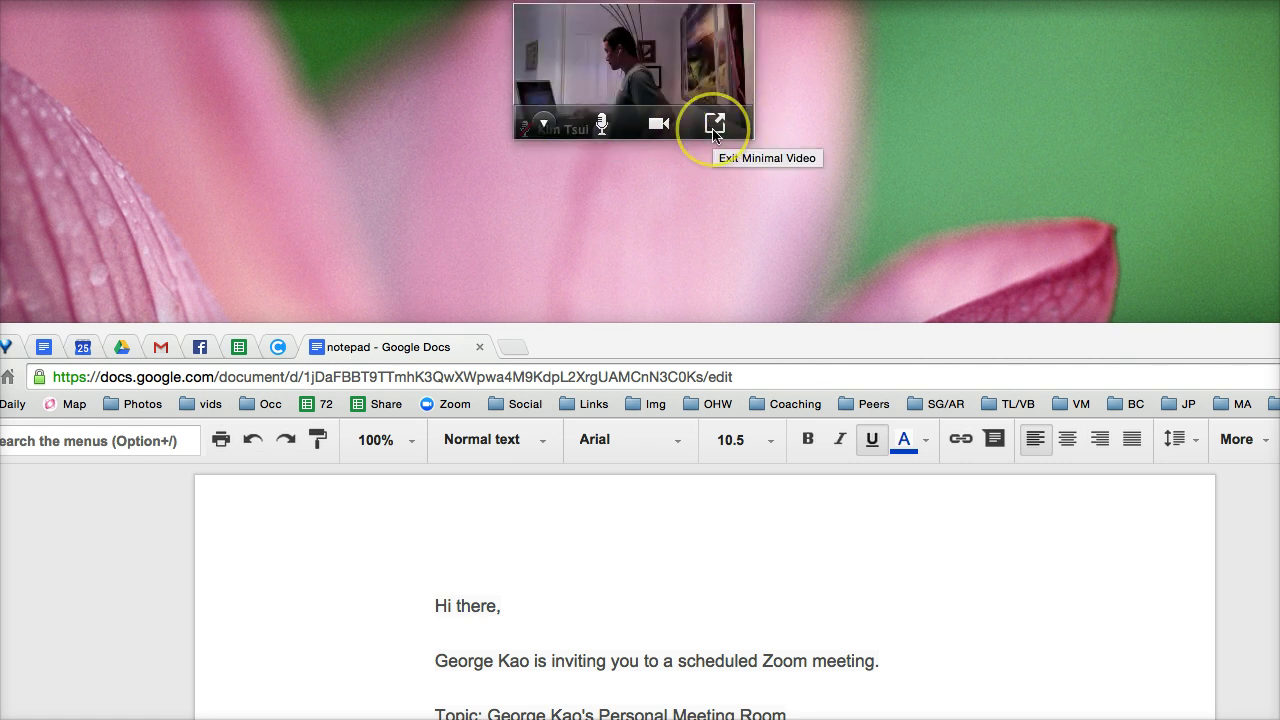
{"action": "mouse_move", "coordinate": [673, 38]}
{"action": "left_mouse_down"}
{"action": "mouse_move", "coordinate": [735, 35]}
{"action": "mouse_move", "coordinate": [684, 36]}
{"action": "left_mouse_up"}
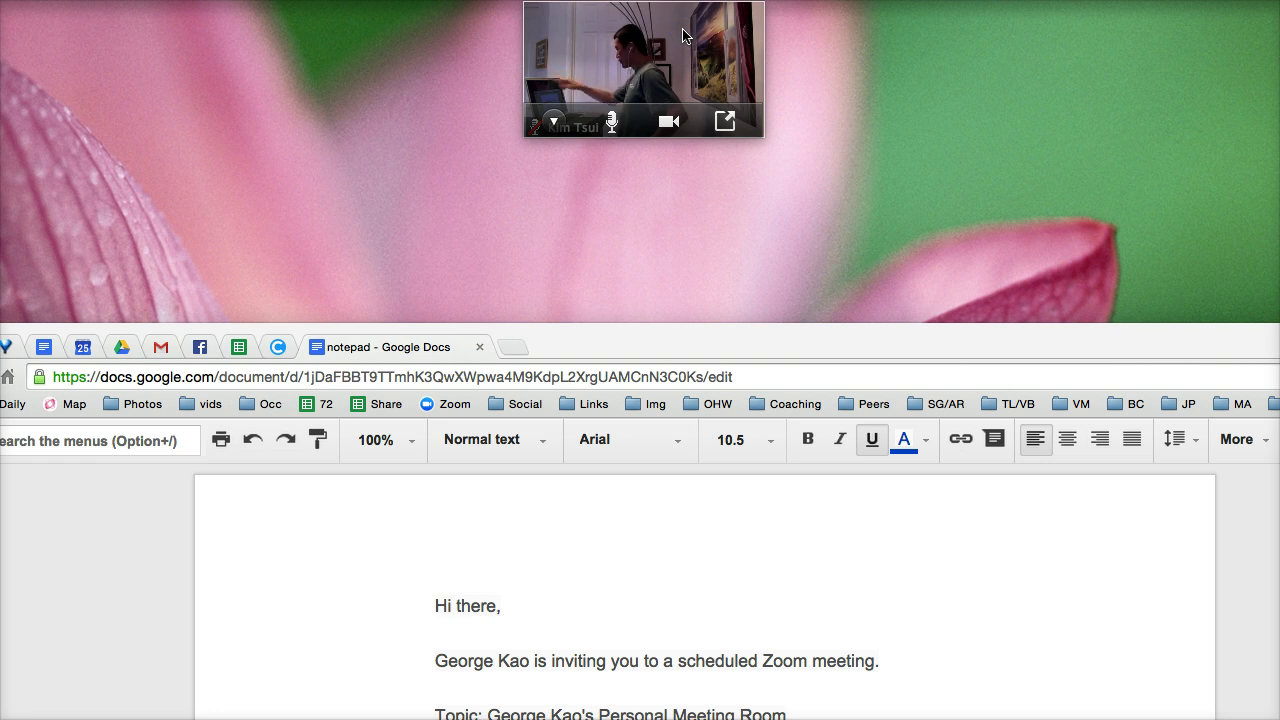
Nudge the minimal video window slightly and restore the meeting to its full window
{"action": "left_click_drag", "start_coordinate": [683, 36], "coordinate": [687, 37]}
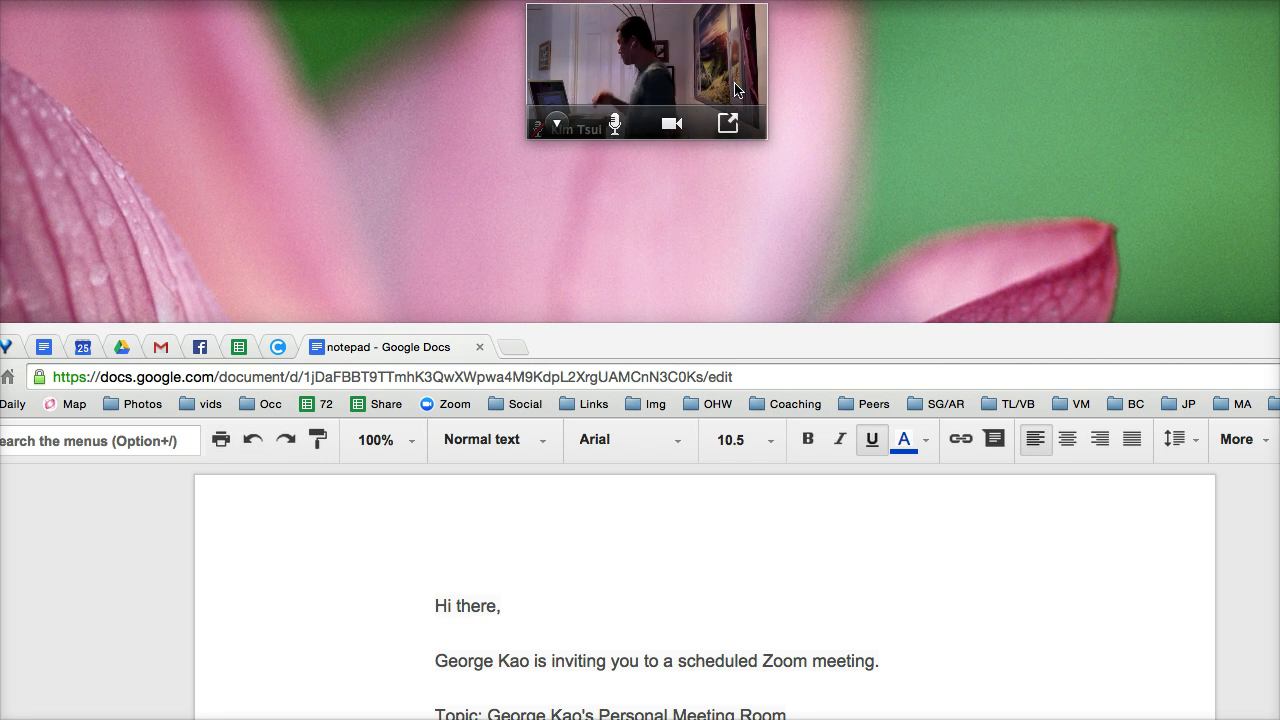
{"action": "left_click", "coordinate": [704, 76]}
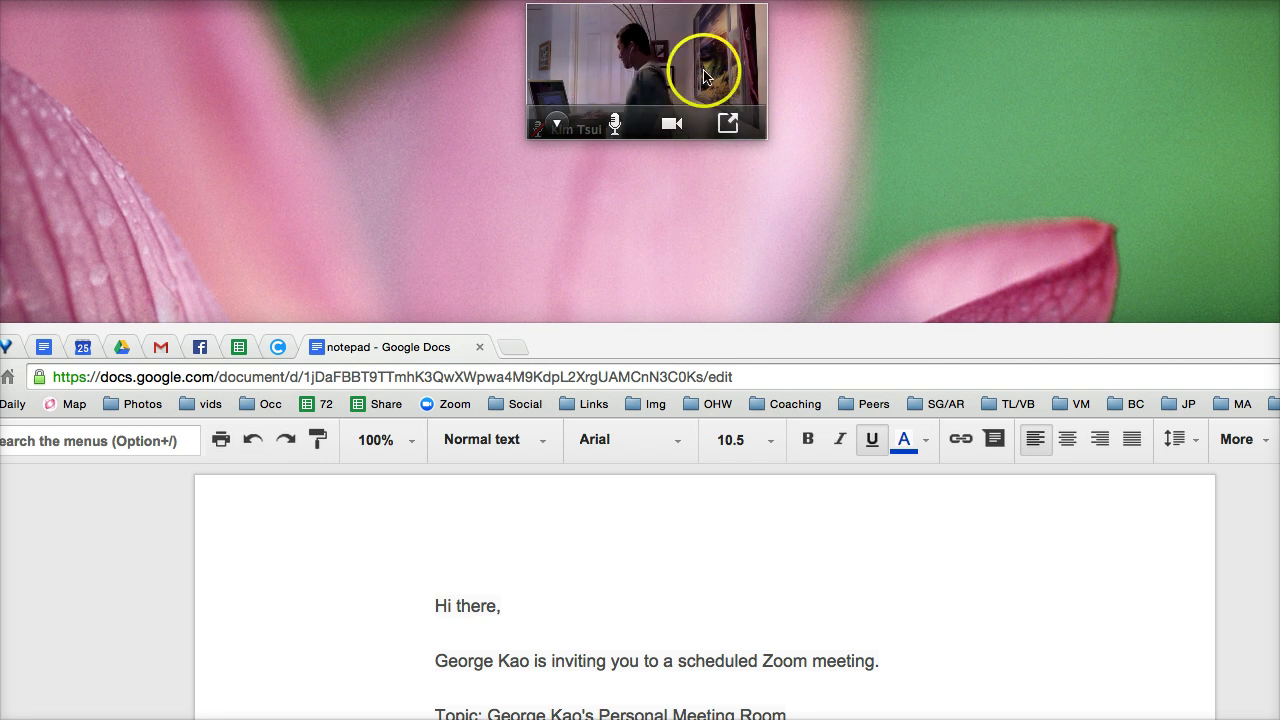
{"action": "left_click", "coordinate": [729, 122]}
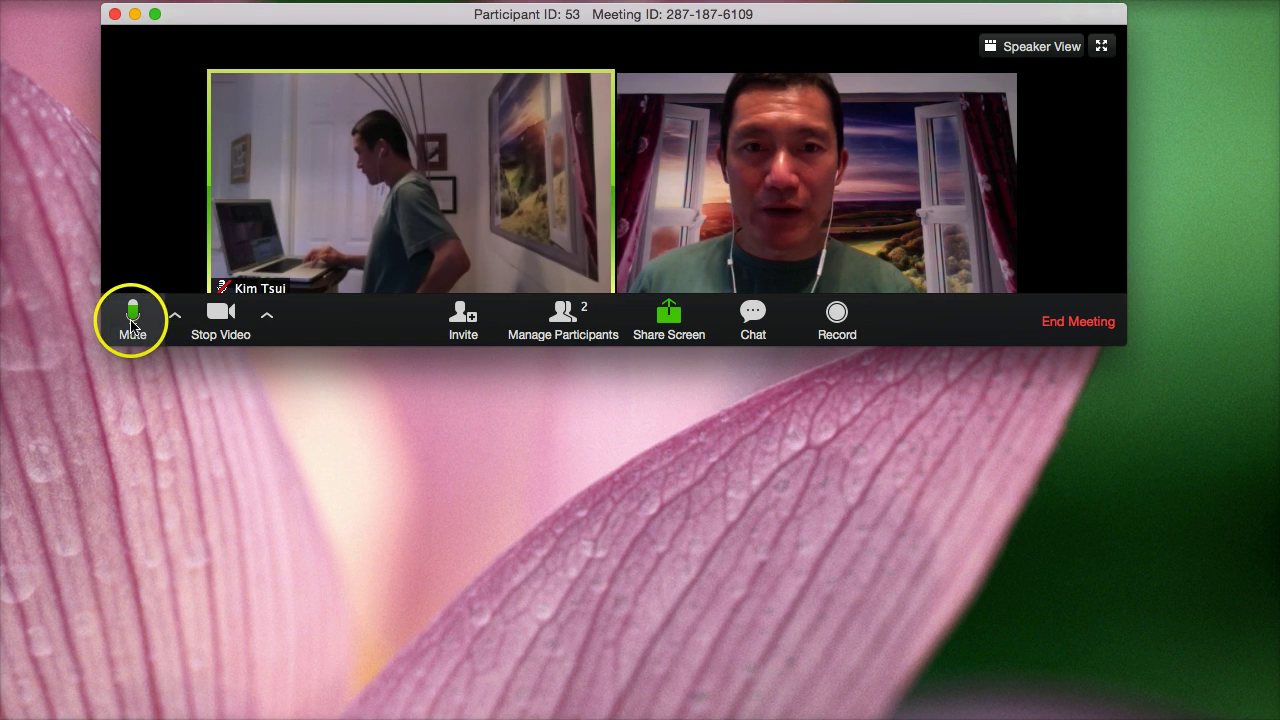
Mute the microphone and stop the camera video, and turn both back on
{"action": "left_click", "coordinate": [133, 323]}
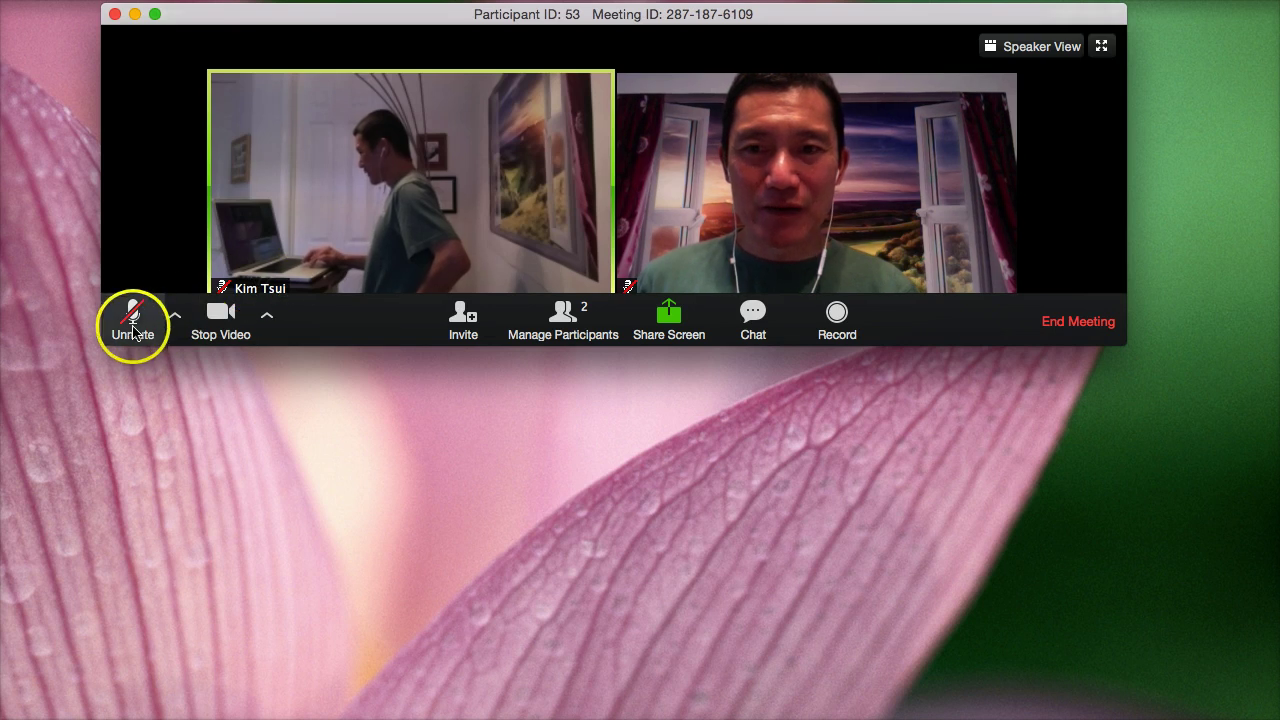
{"action": "left_click", "coordinate": [221, 326]}
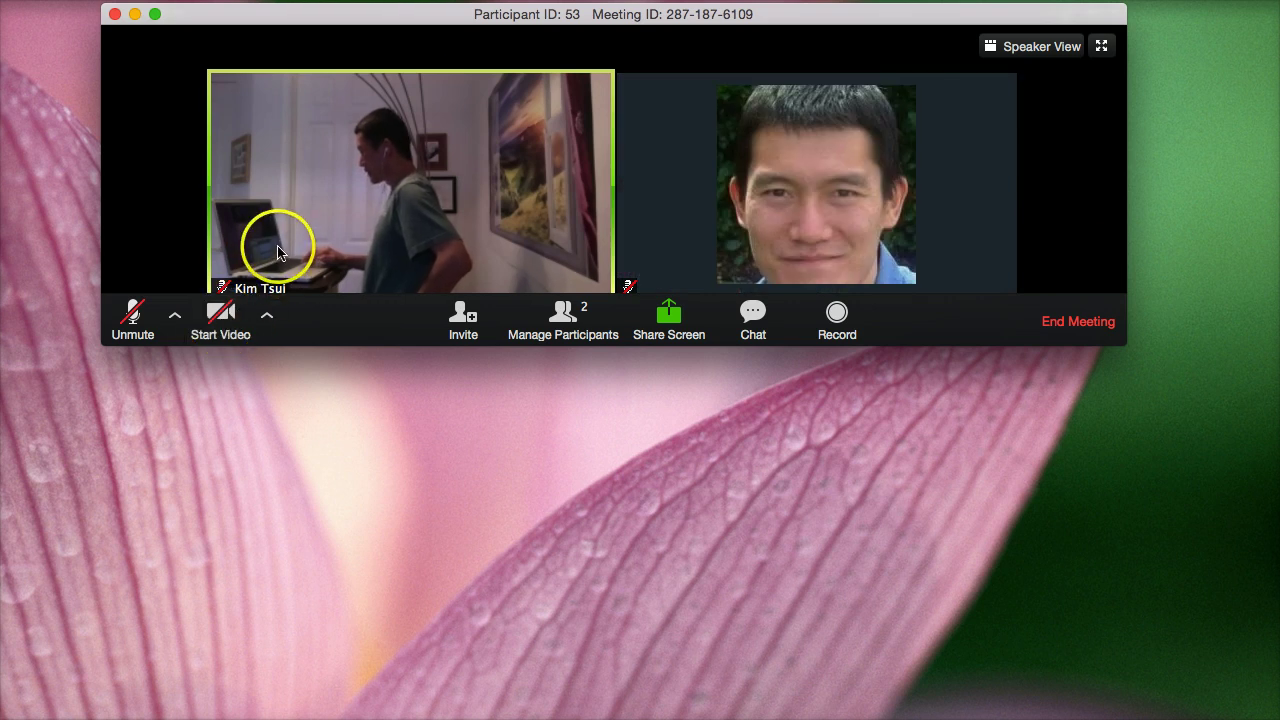
{"action": "left_click", "coordinate": [212, 326]}
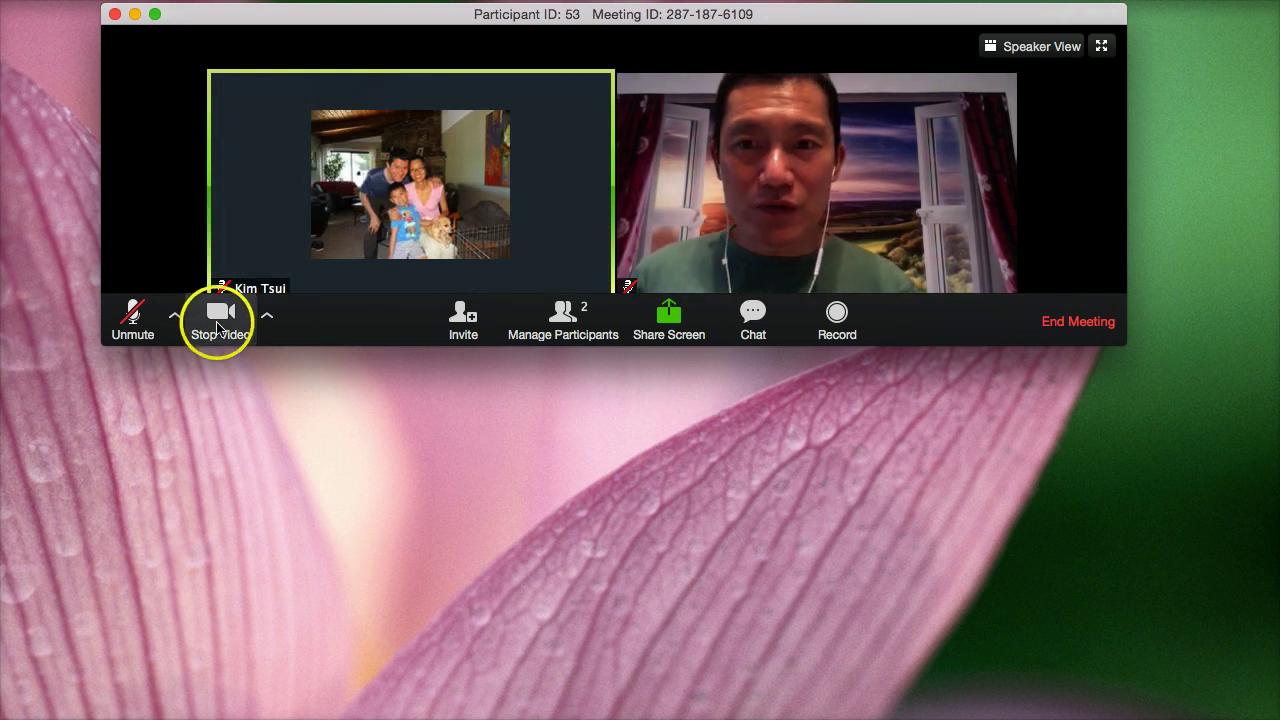
{"action": "left_click", "coordinate": [130, 316]}
Review the available microphone and speaker options and the camera options for the meeting
{"action": "left_click", "coordinate": [175, 320]}
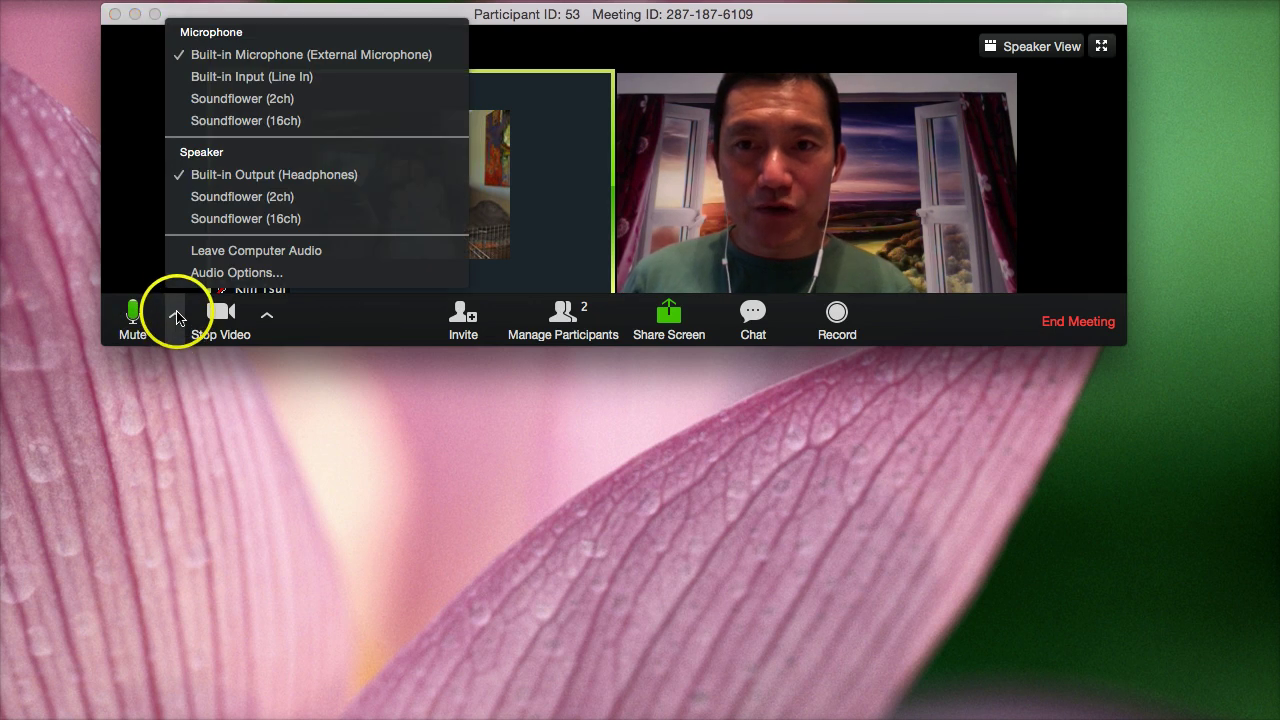
{"action": "left_click", "coordinate": [176, 318]}
{"action": "left_click", "coordinate": [267, 328]}
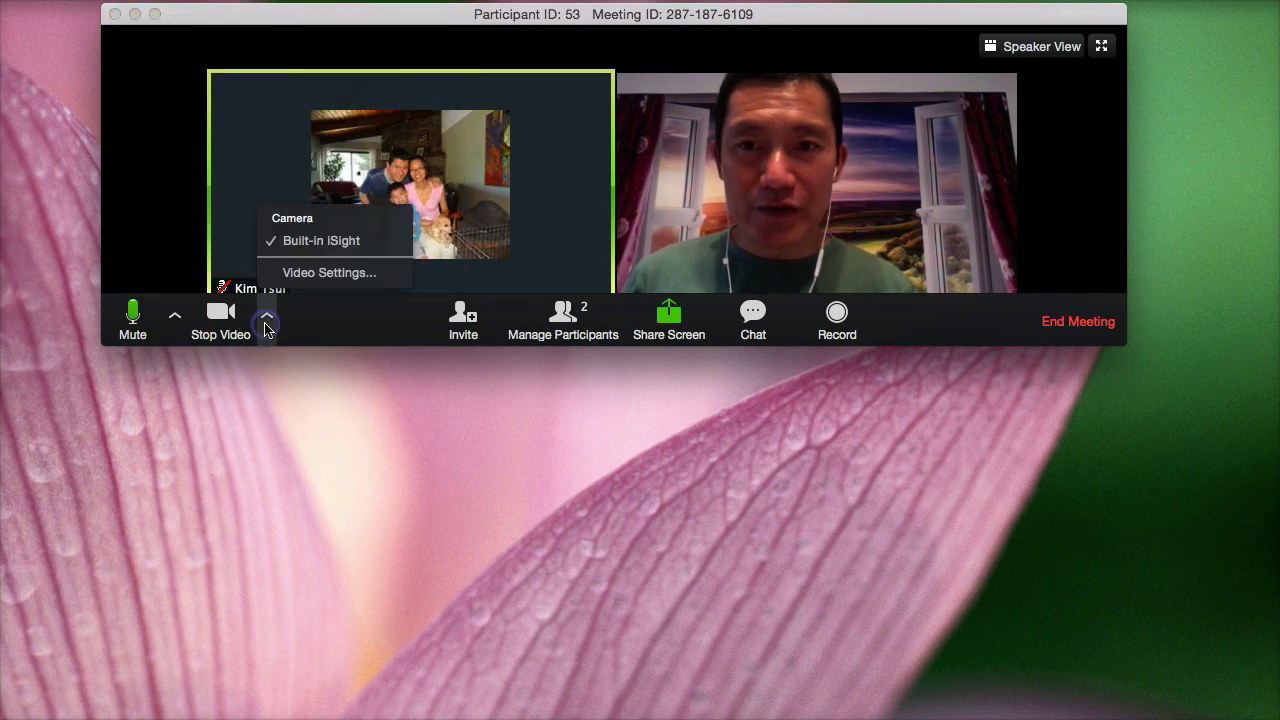
{"action": "left_click", "coordinate": [268, 328]}
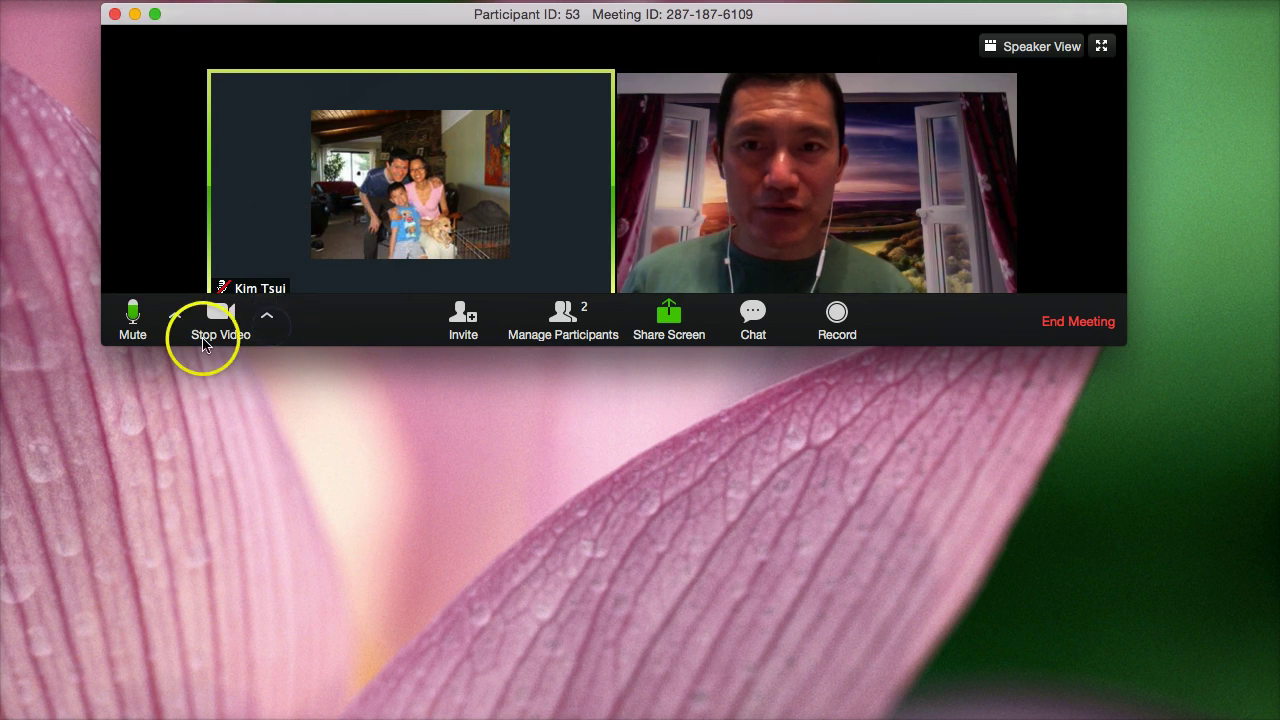
Open the participants list, move its window down, and view the host's additional options for the other participant
{"action": "left_click", "coordinate": [580, 325]}
{"action": "left_click_drag", "start_coordinate": [627, 13], "coordinate": [677, 122]}
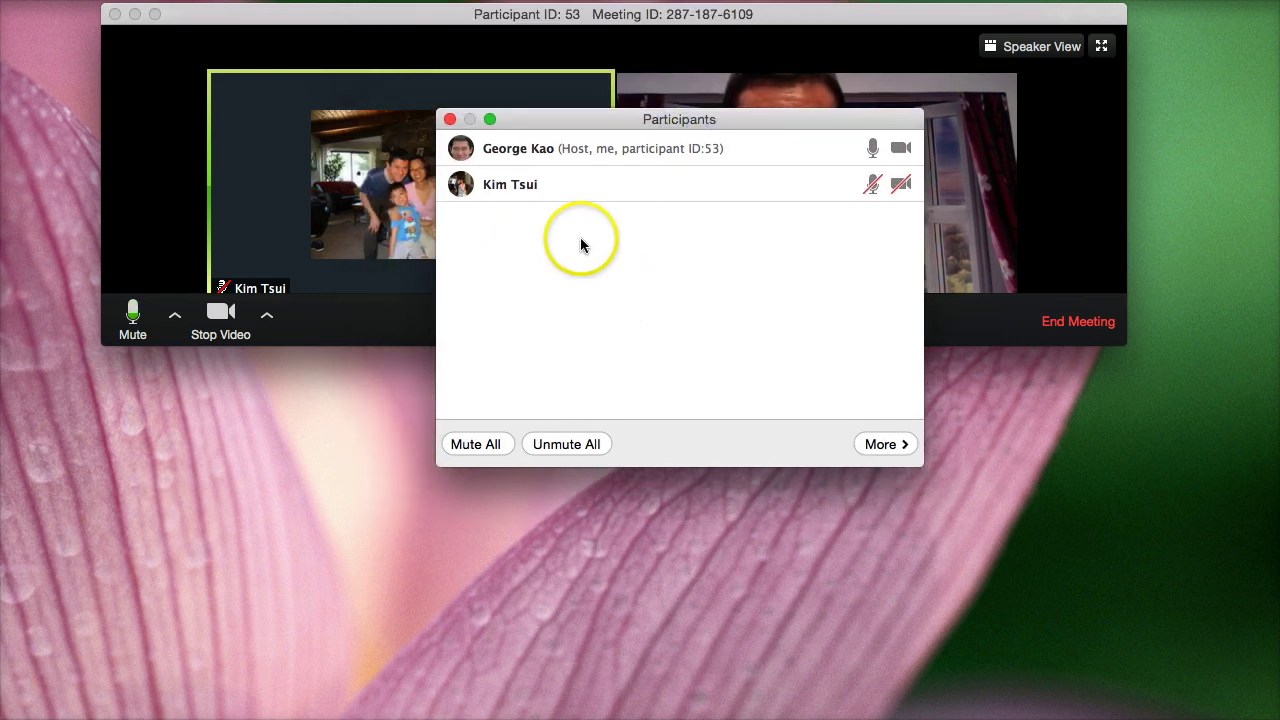
{"action": "mouse_move", "coordinate": [615, 150]}
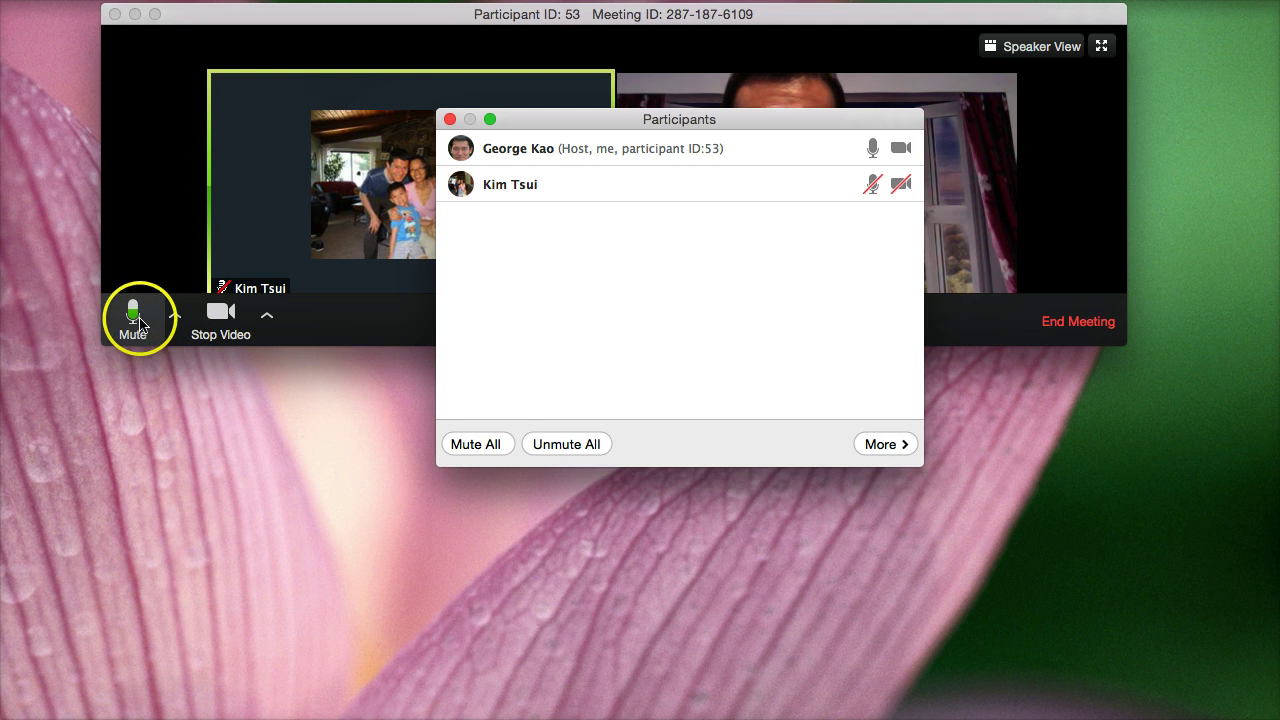
{"action": "mouse_move", "coordinate": [556, 181]}
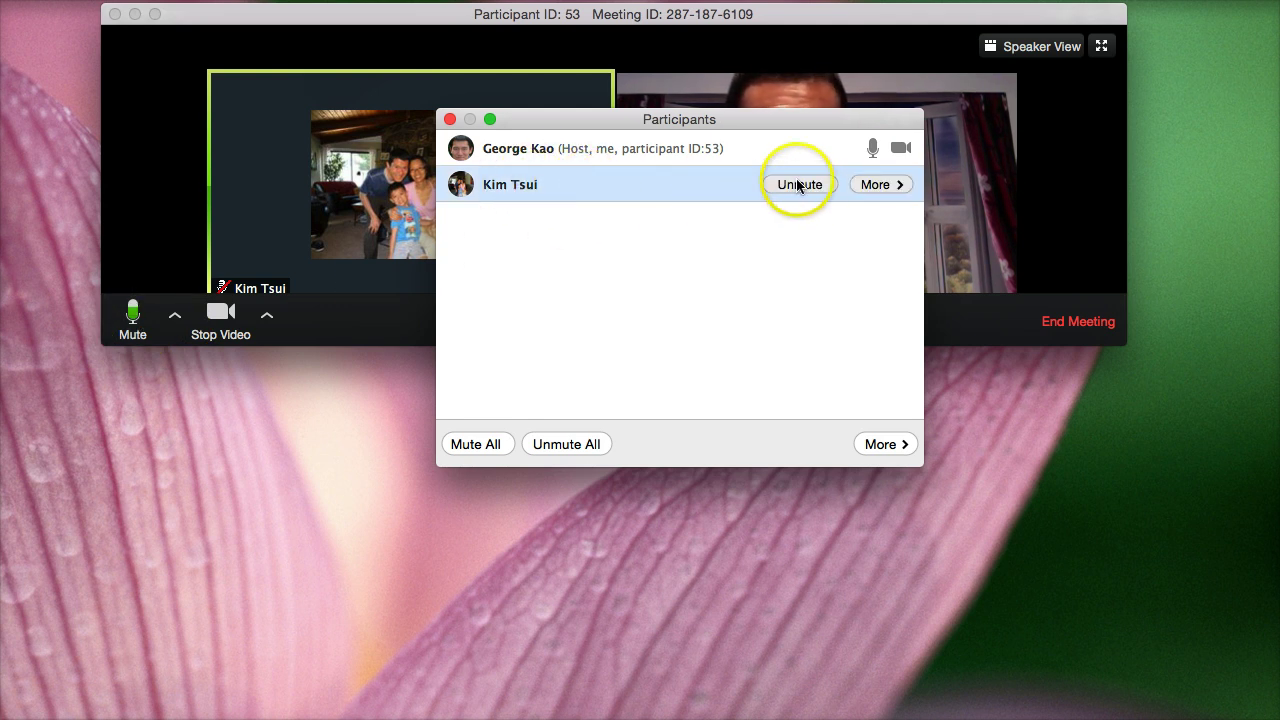
{"action": "left_click", "coordinate": [882, 188]}
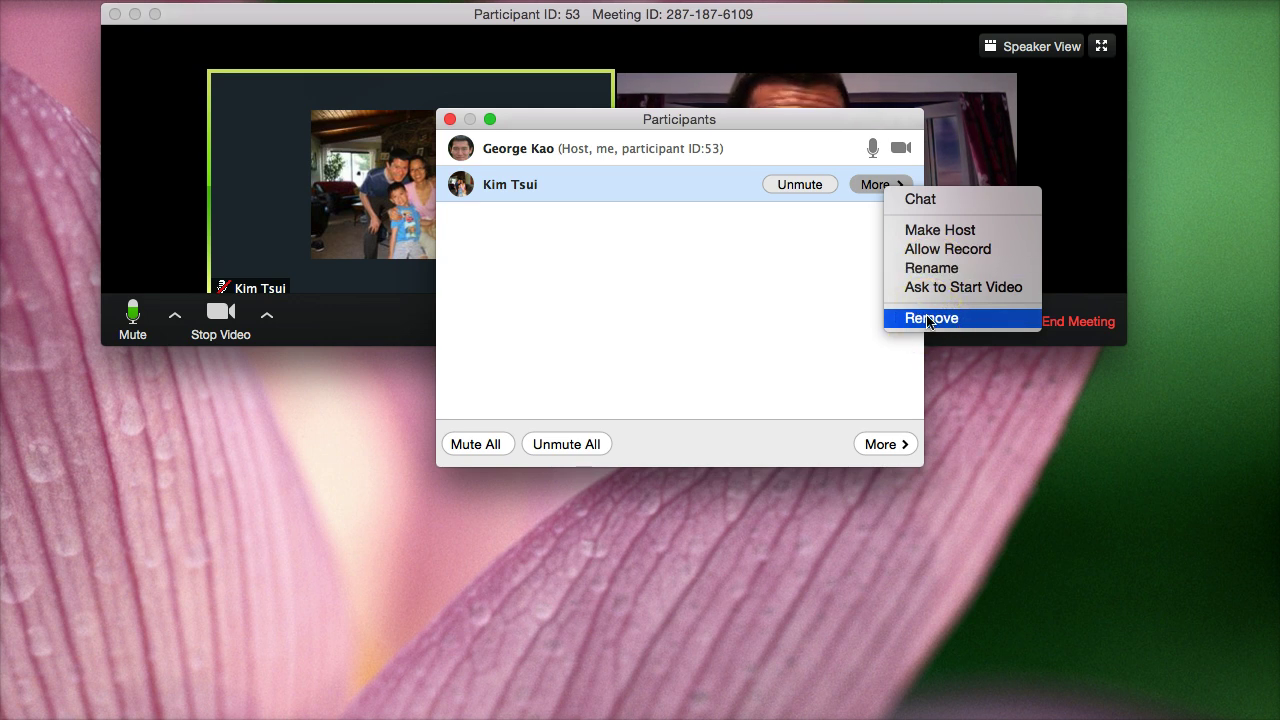
{"action": "left_click", "coordinate": [756, 296]}
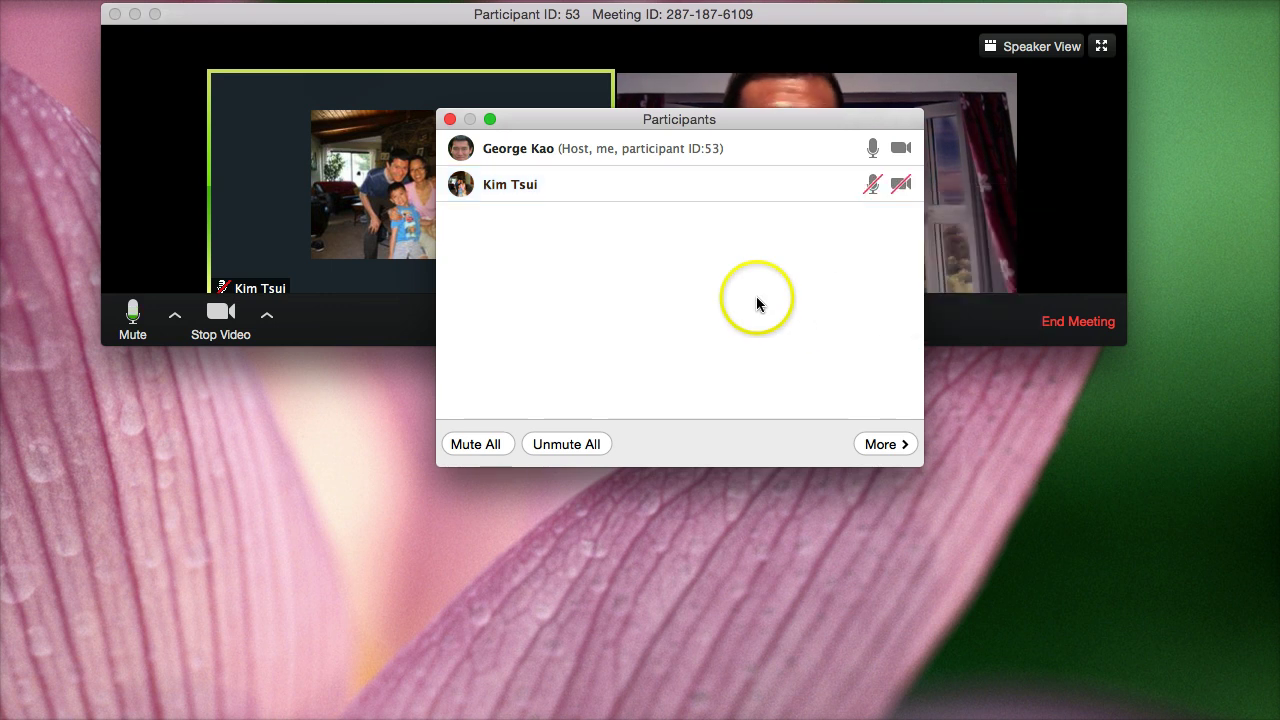
Move the Participants window down so it sits below the meeting videos
{"action": "left_click_drag", "start_coordinate": [601, 121], "coordinate": [600, 316]}
{"action": "left_click", "coordinate": [646, 491]}
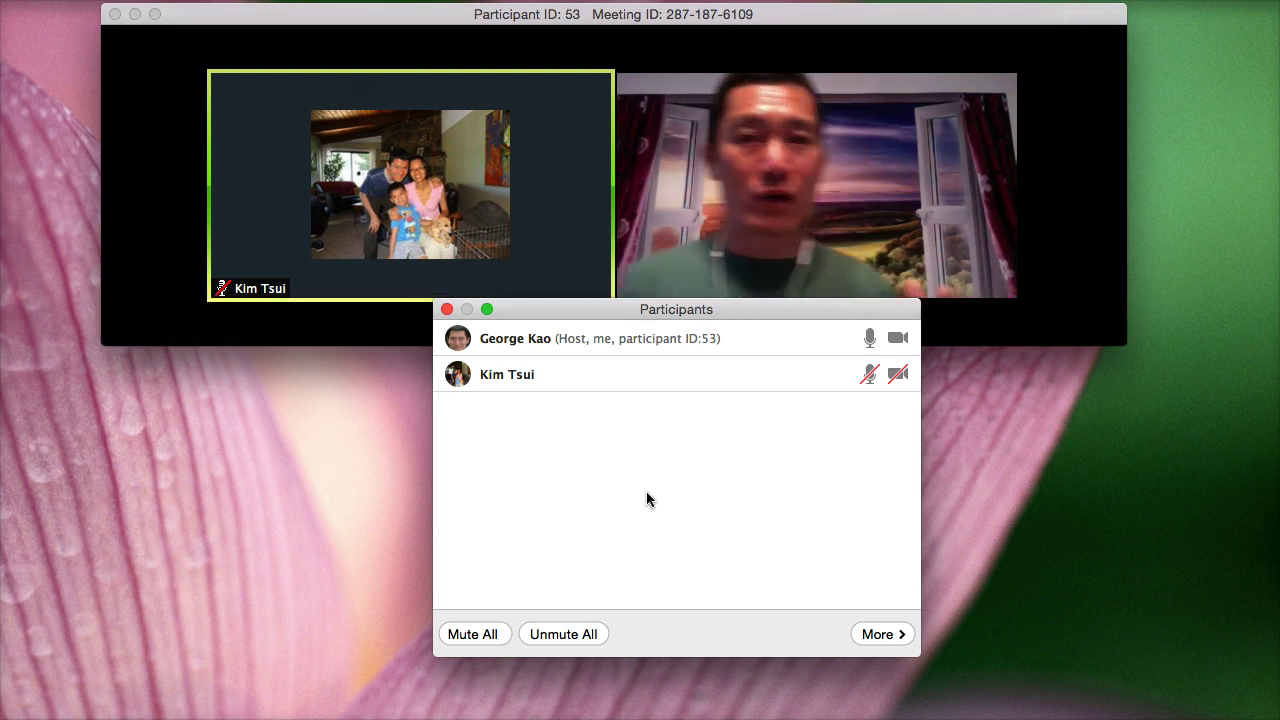
{"action": "left_click", "coordinate": [441, 650]}
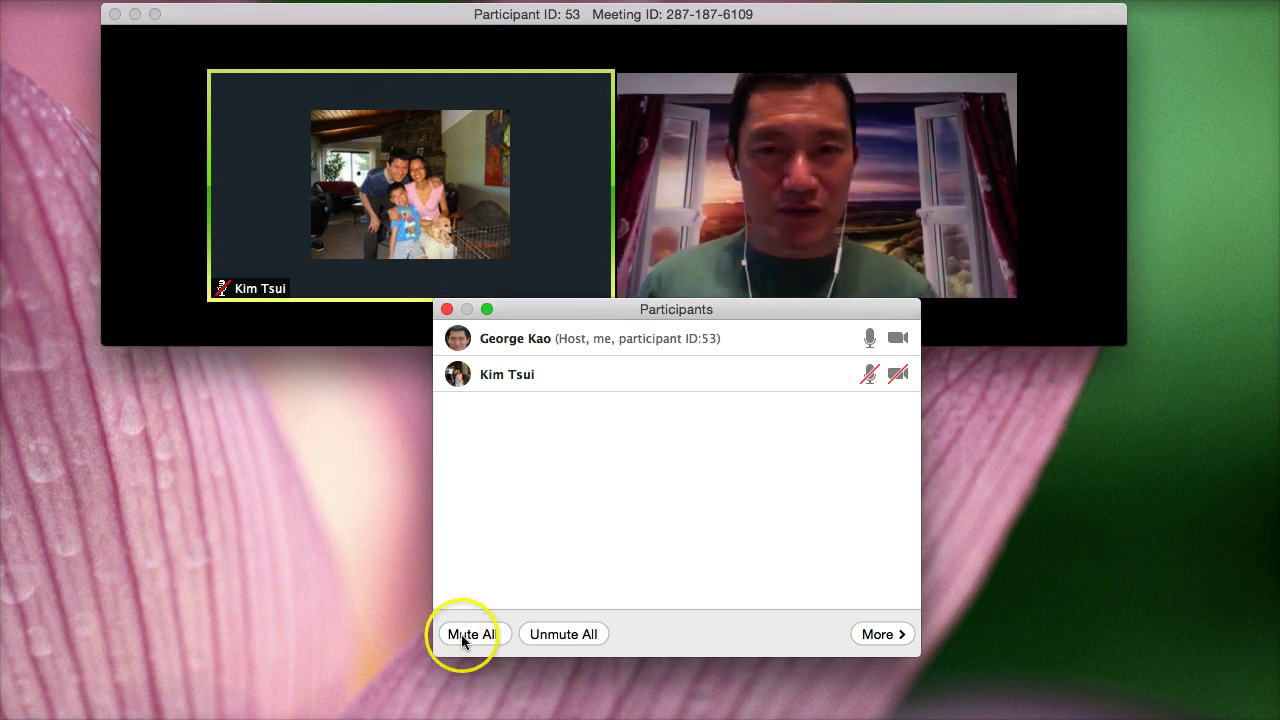
Mute all current and new participants, toggling the option that lets participants unmute themselves before continuing
{"action": "left_click", "coordinate": [472, 634]}
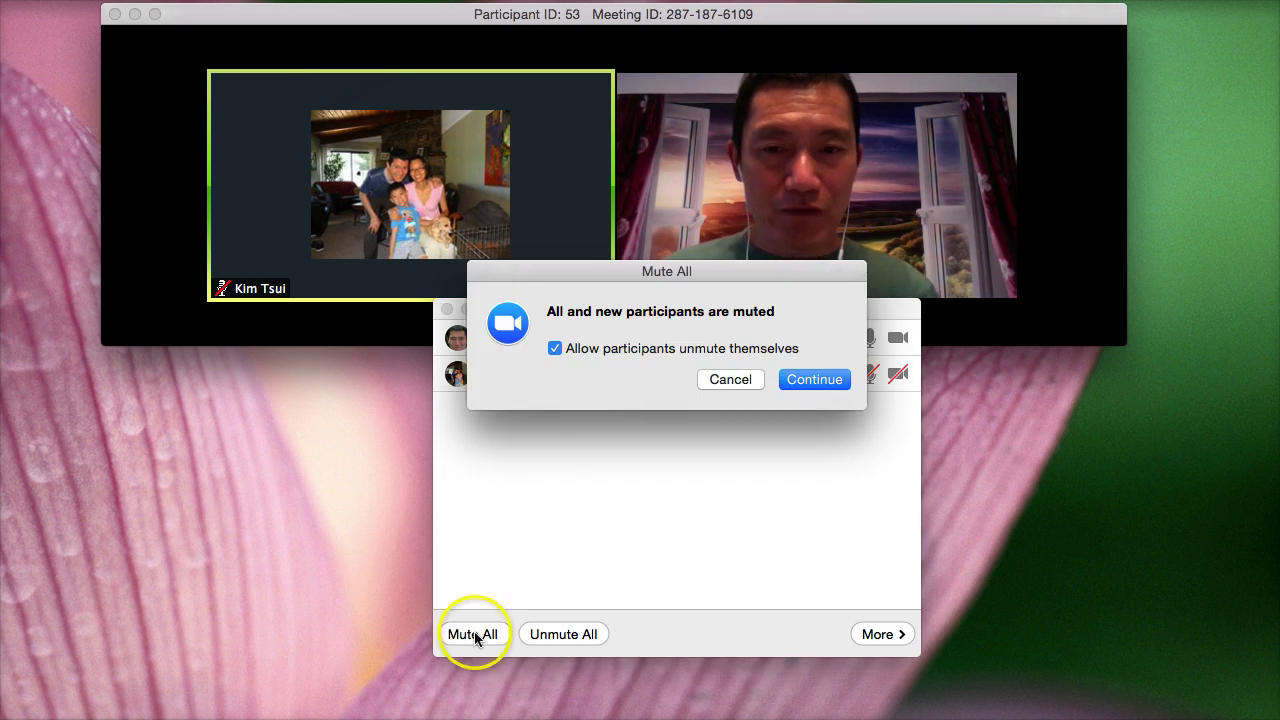
{"action": "left_click_drag", "start_coordinate": [614, 264], "coordinate": [636, 340]}
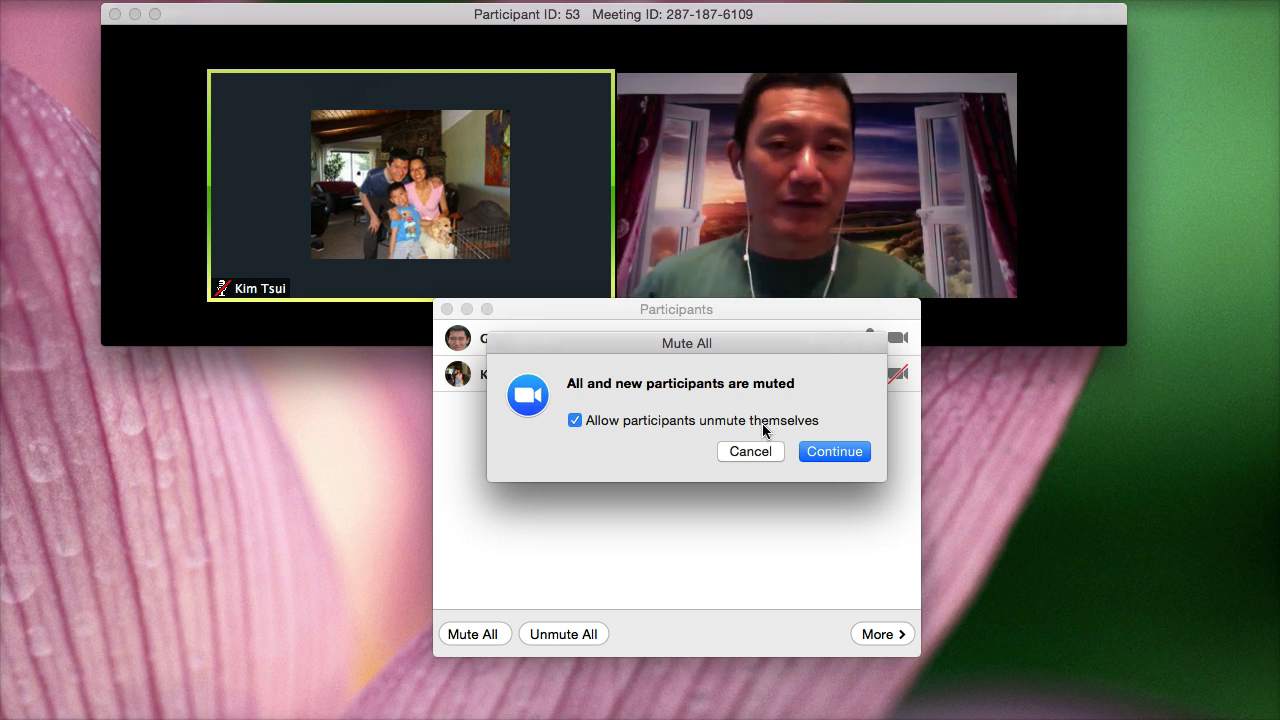
{"action": "left_click", "coordinate": [574, 422]}
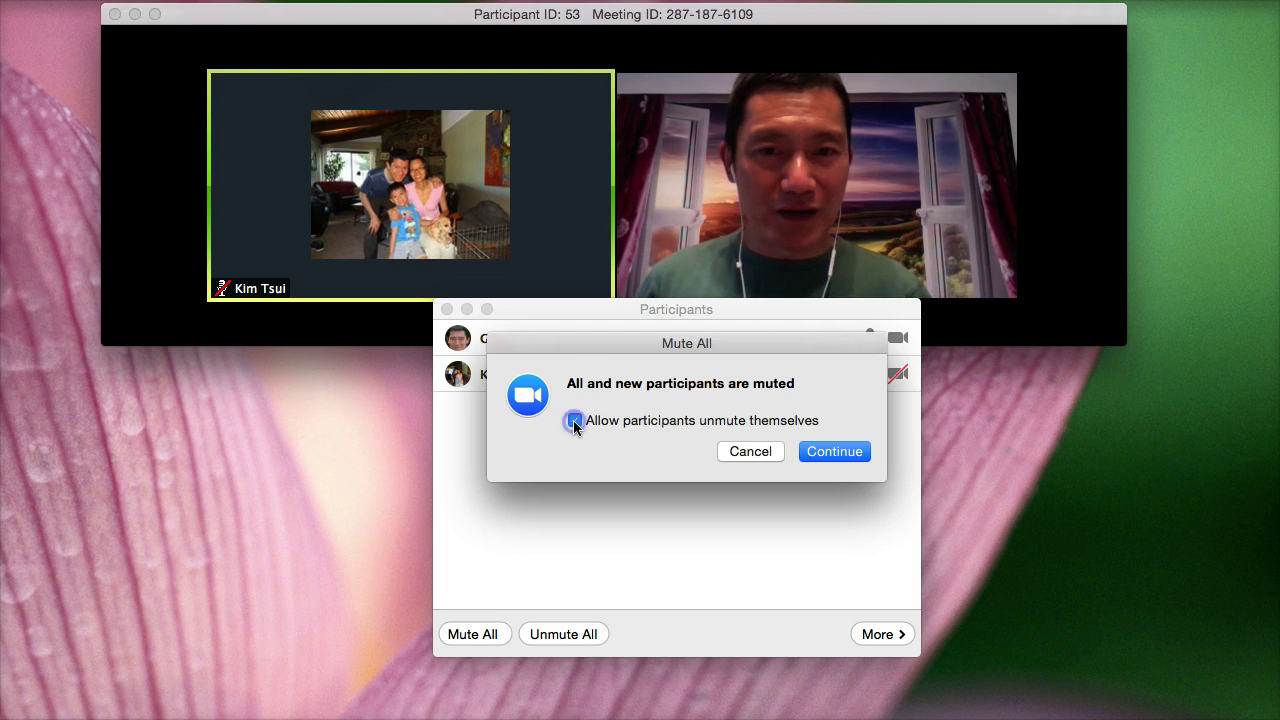
{"action": "left_click", "coordinate": [834, 452]}
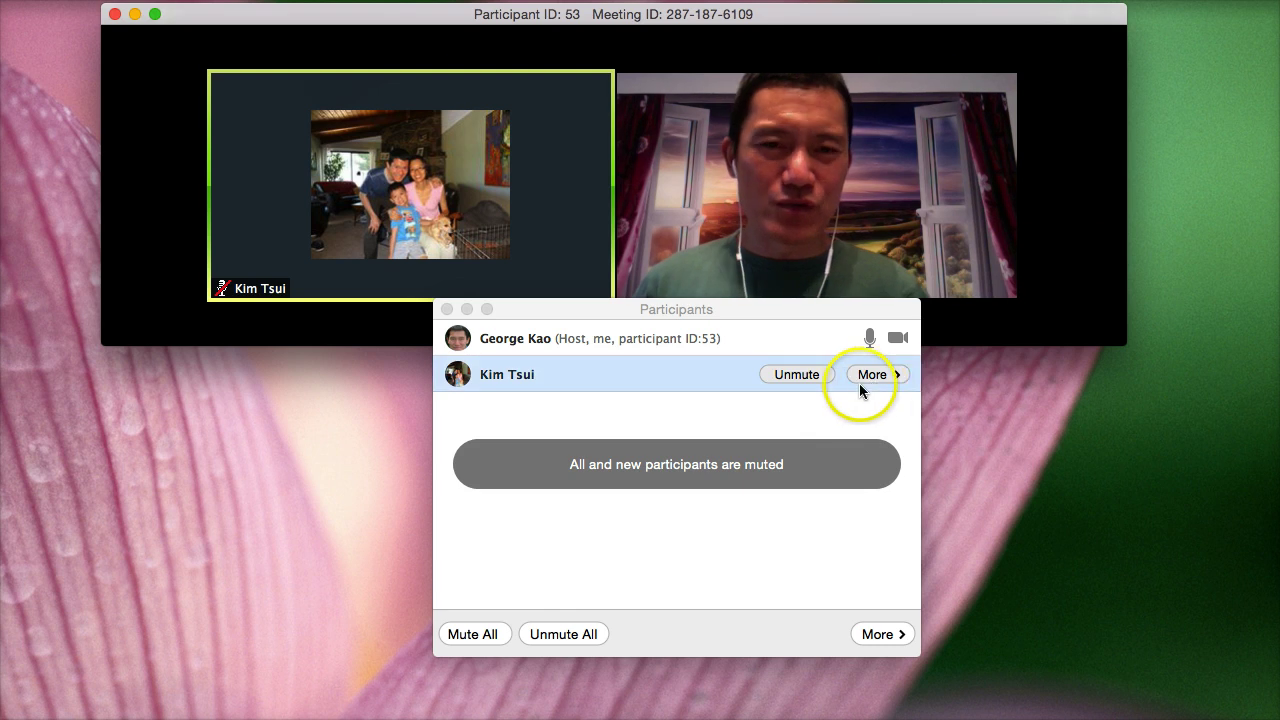
Unmute all participants, and mute the other participant individually in the participants list
{"action": "mouse_move", "coordinate": [821, 386]}
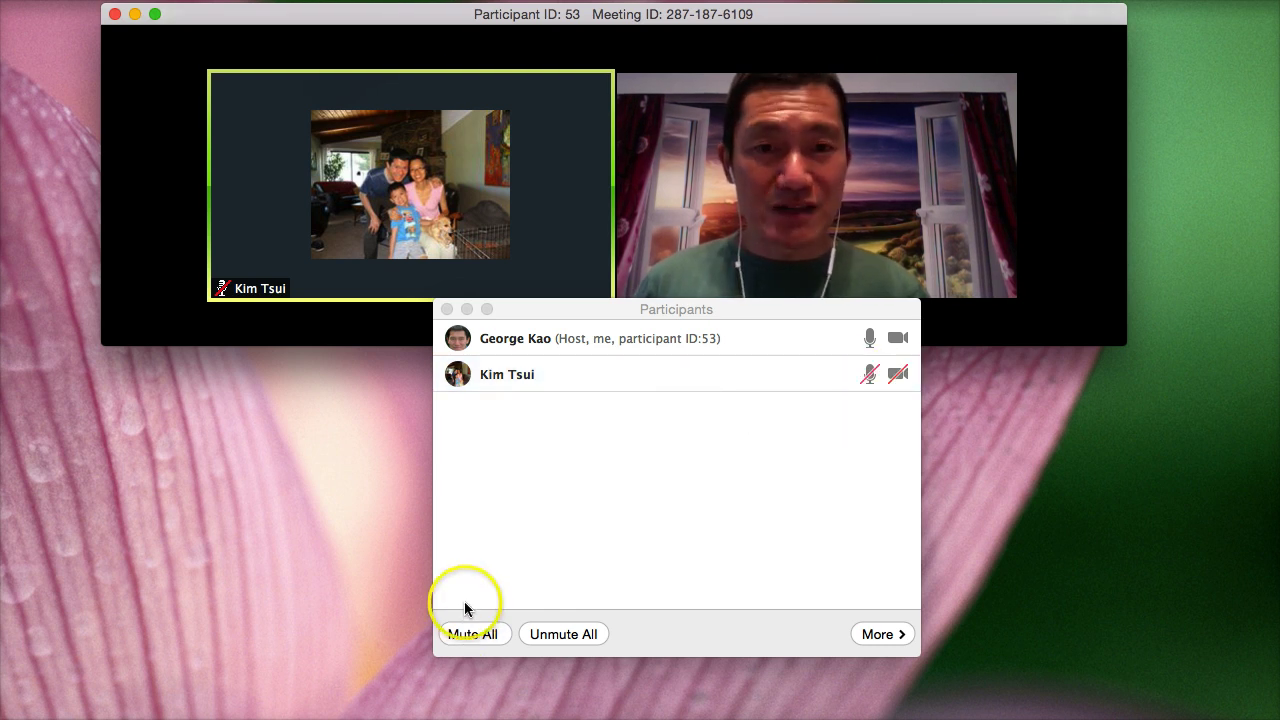
{"action": "left_click", "coordinate": [563, 634]}
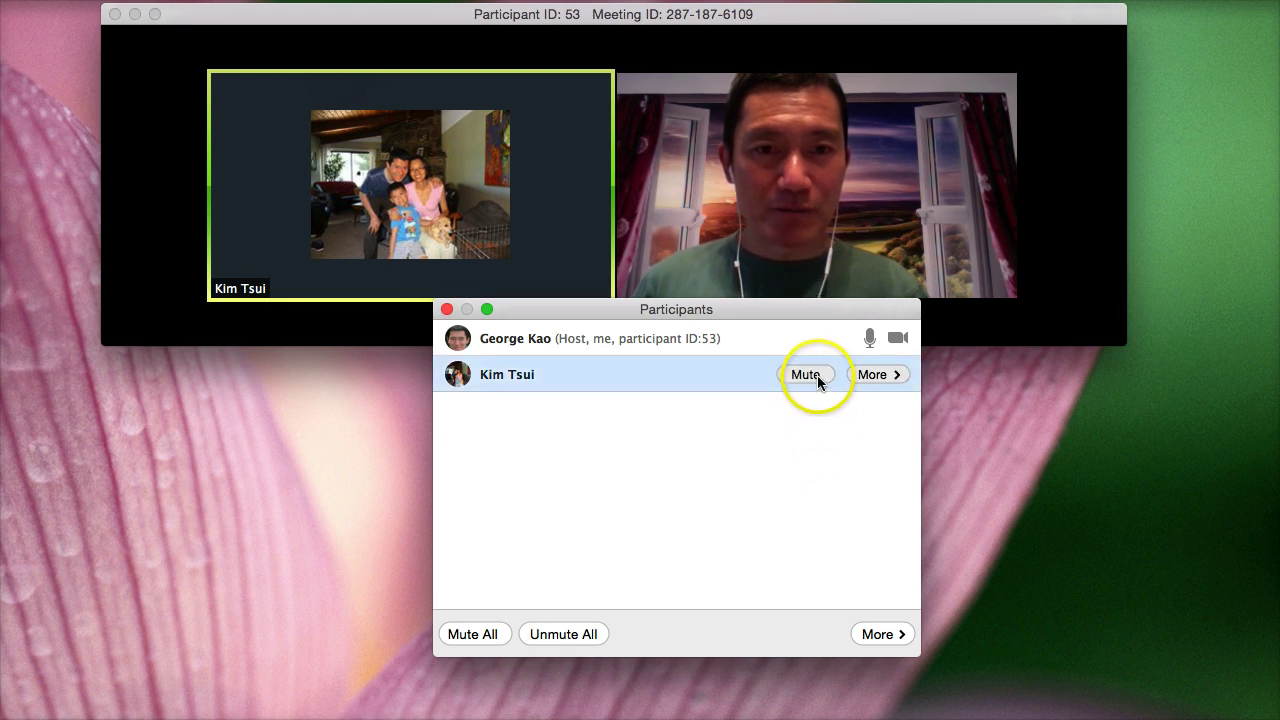
{"action": "left_click", "coordinate": [800, 373]}
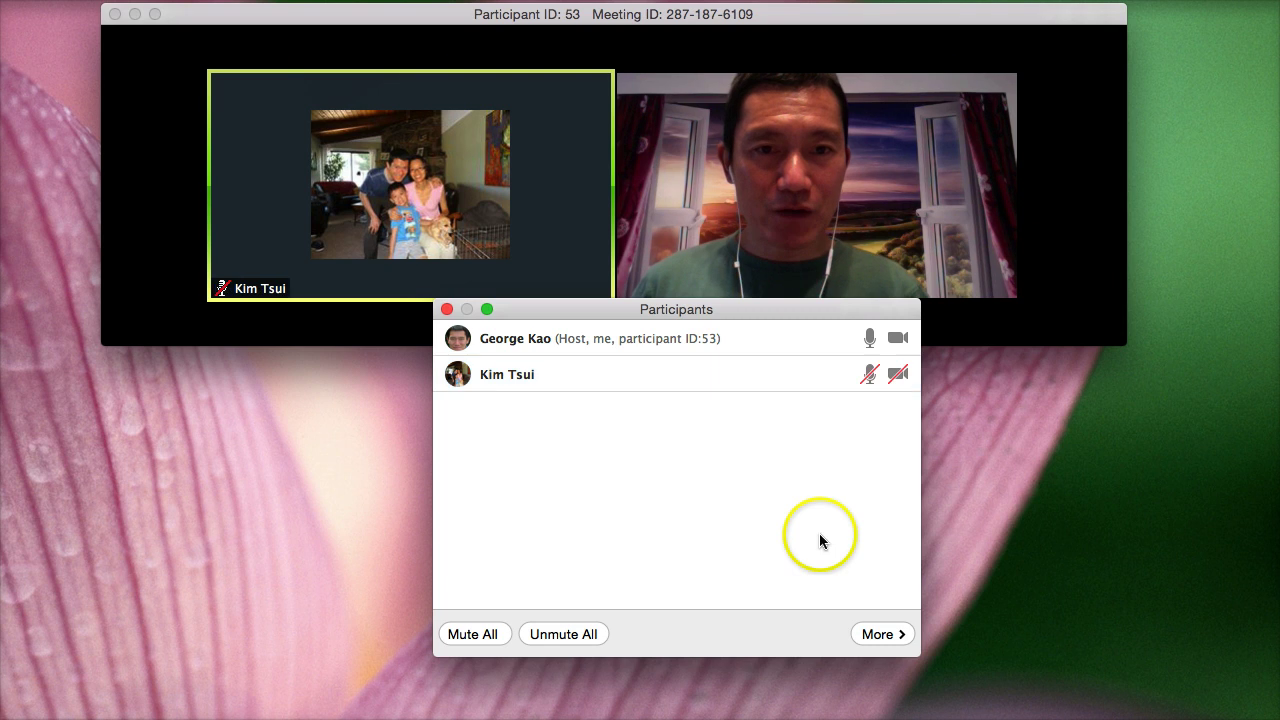
Enable Mute On Entry for the meeting, and switch Play Enter/Exit Chime on and back off
{"action": "left_click", "coordinate": [884, 634]}
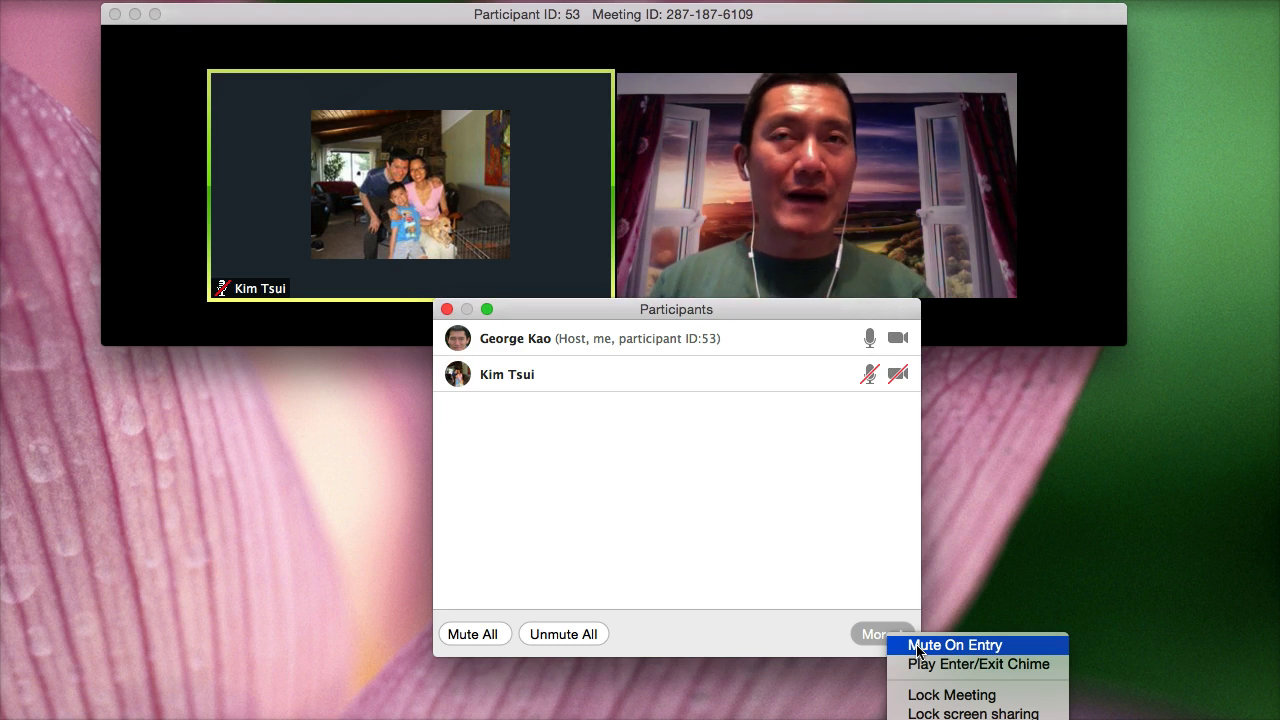
{"action": "left_click", "coordinate": [918, 648]}
{"action": "left_click", "coordinate": [886, 634]}
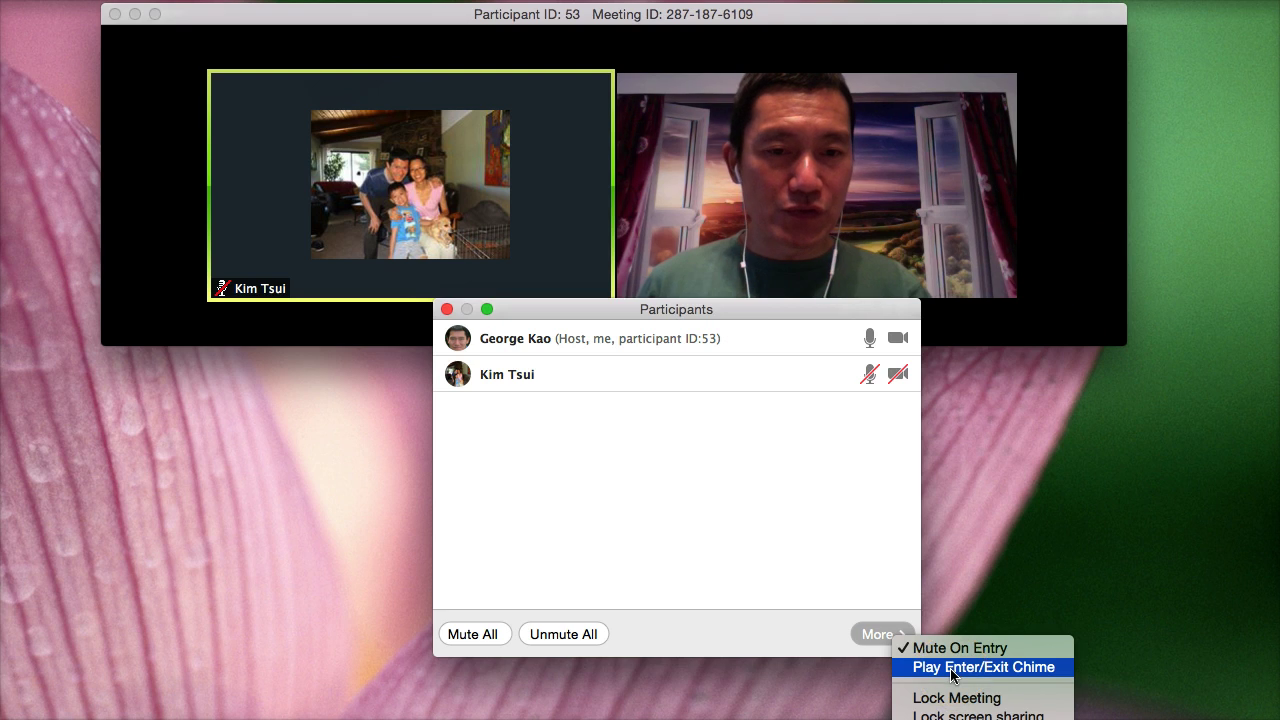
{"action": "left_click", "coordinate": [951, 672]}
{"action": "left_click", "coordinate": [888, 633]}
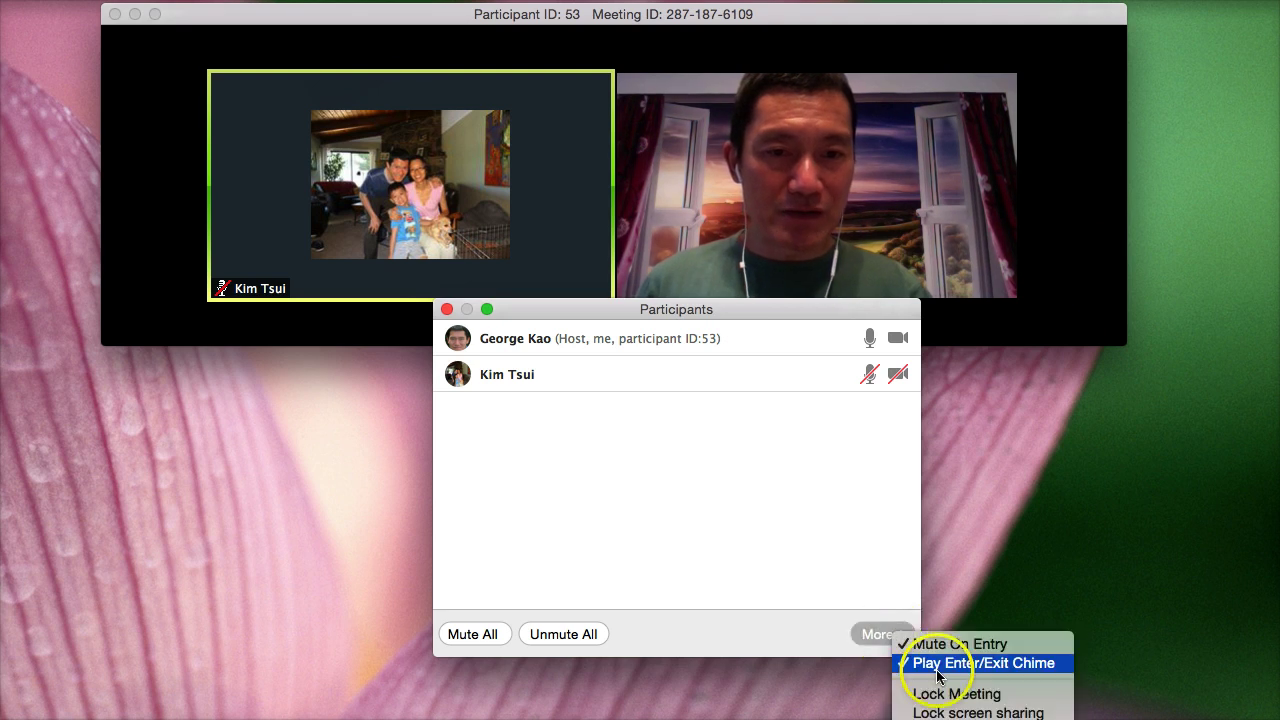
{"action": "left_click", "coordinate": [887, 634]}
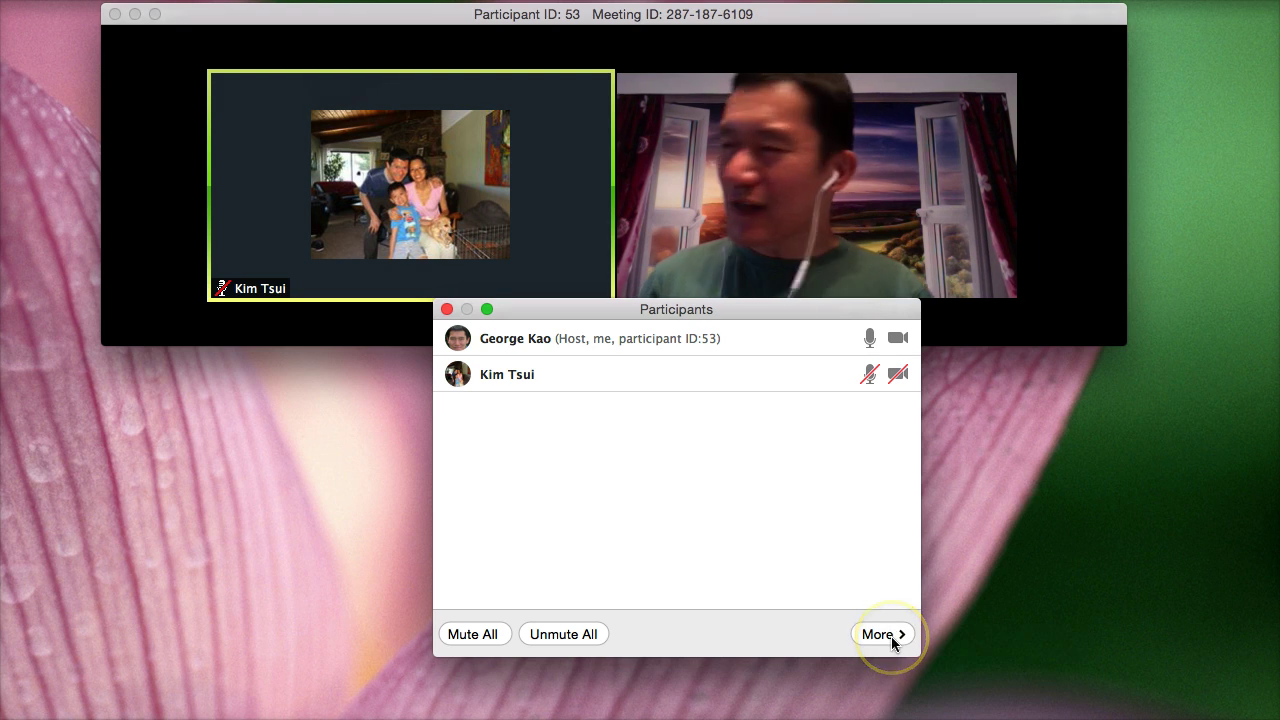
Lock the meeting against new attendees and unlock it again, accepting both confirmations
{"action": "left_click", "coordinate": [891, 636]}
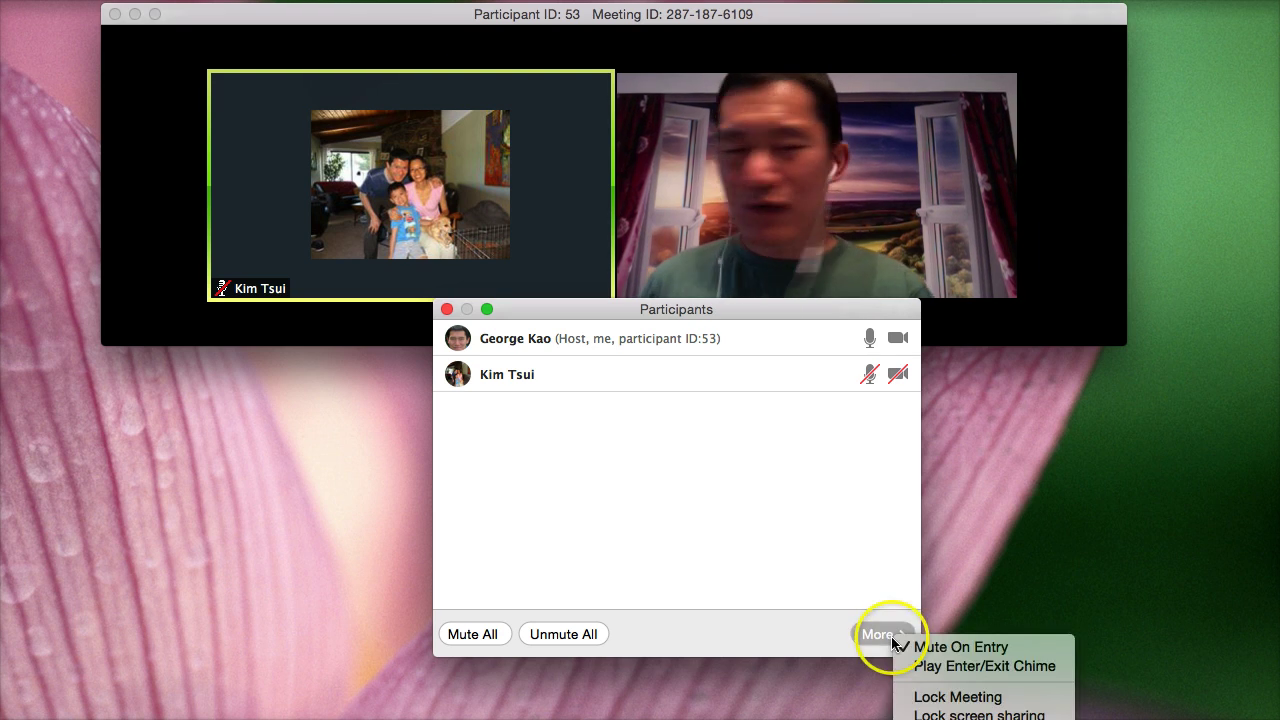
{"action": "left_click", "coordinate": [924, 675]}
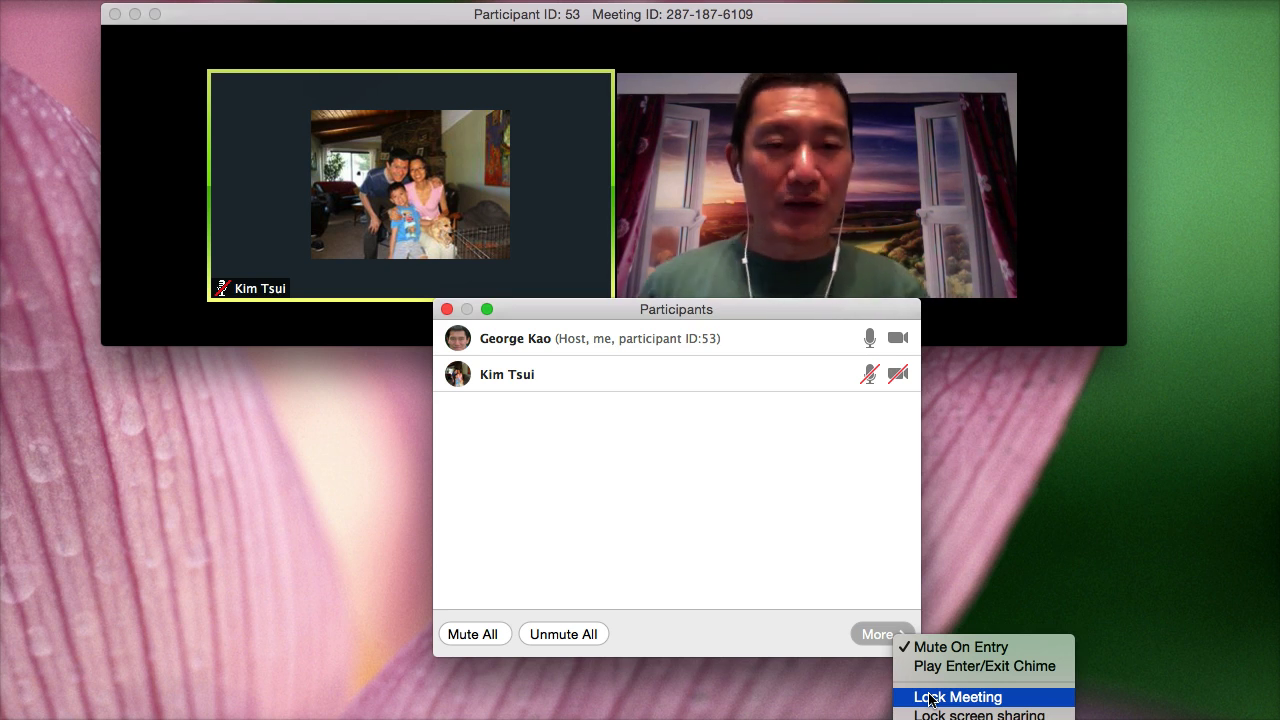
{"action": "left_click", "coordinate": [929, 697]}
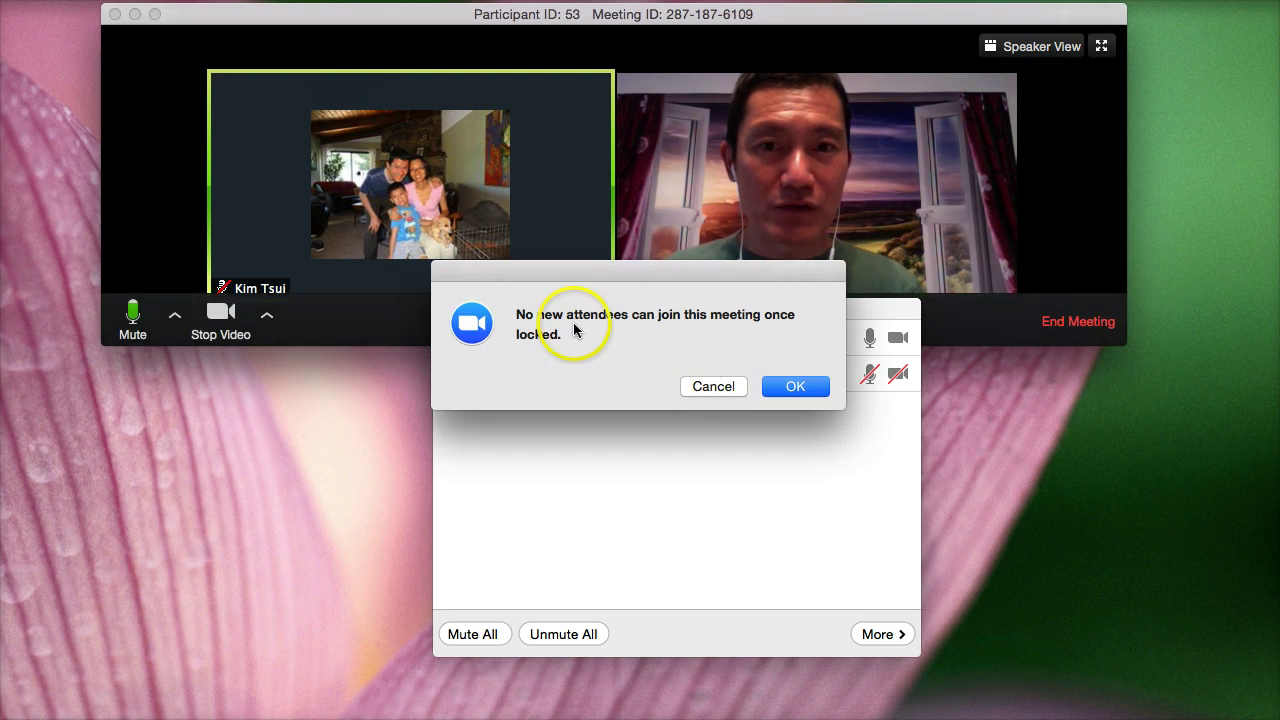
{"action": "left_click", "coordinate": [792, 382]}
{"action": "left_click", "coordinate": [881, 636]}
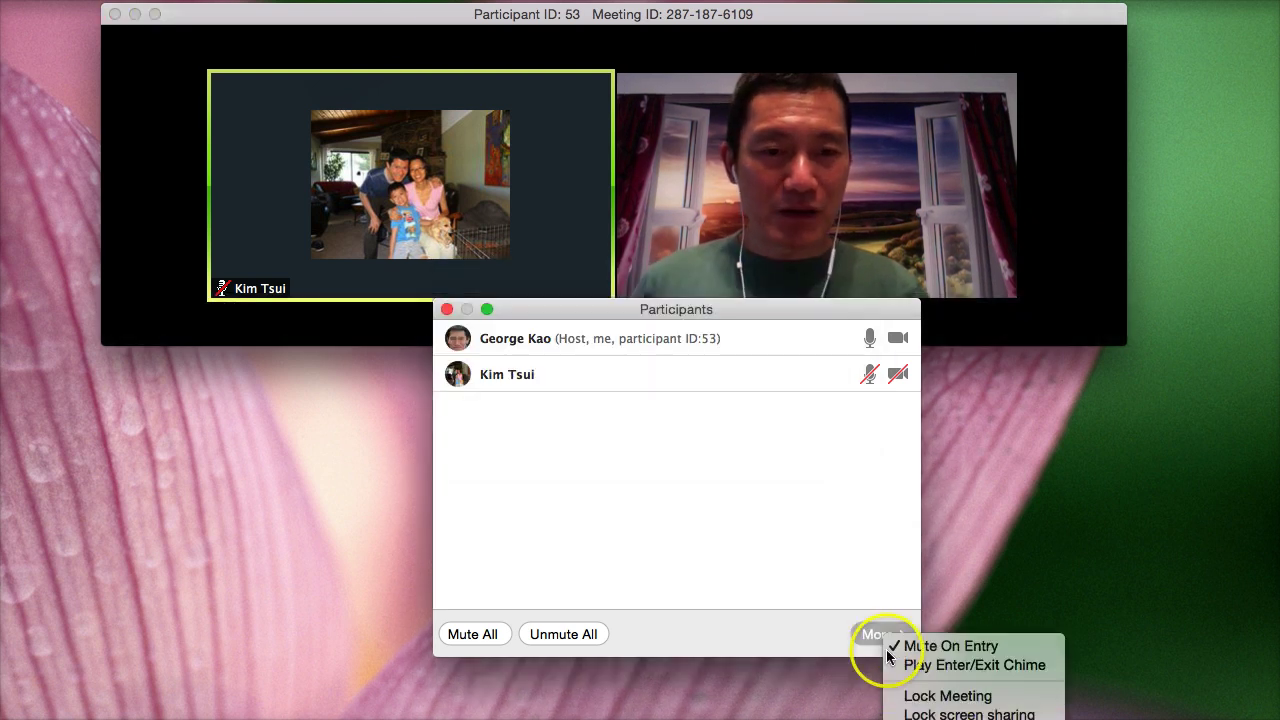
{"action": "left_click", "coordinate": [903, 698]}
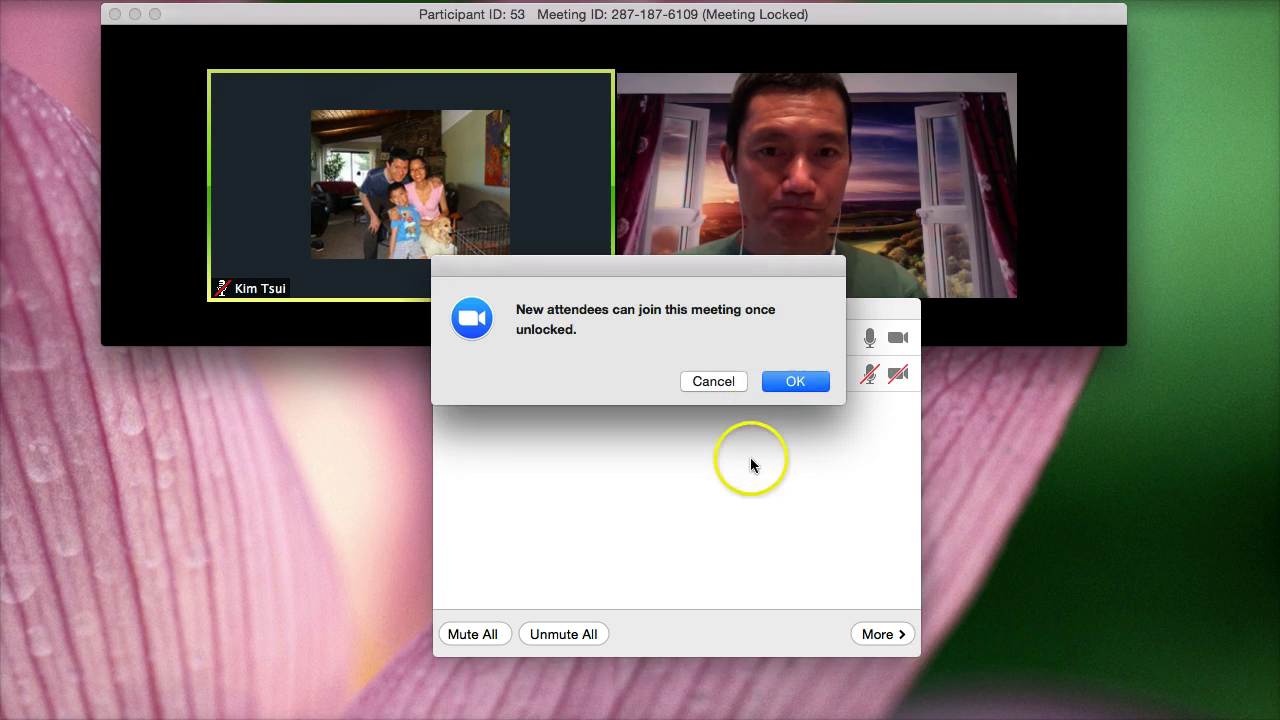
{"action": "left_click", "coordinate": [792, 382]}
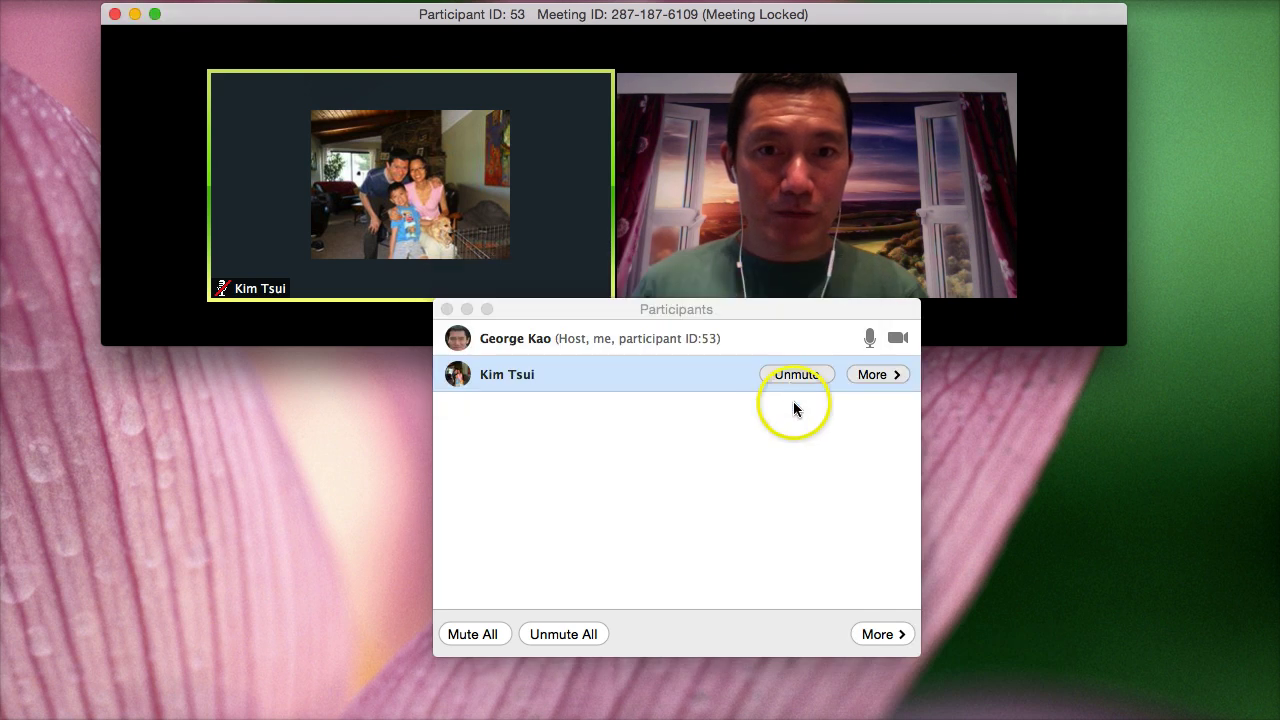
Lock the meeting once more so that no new attendees can join
{"action": "left_click", "coordinate": [881, 634]}
{"action": "left_click", "coordinate": [914, 699]}
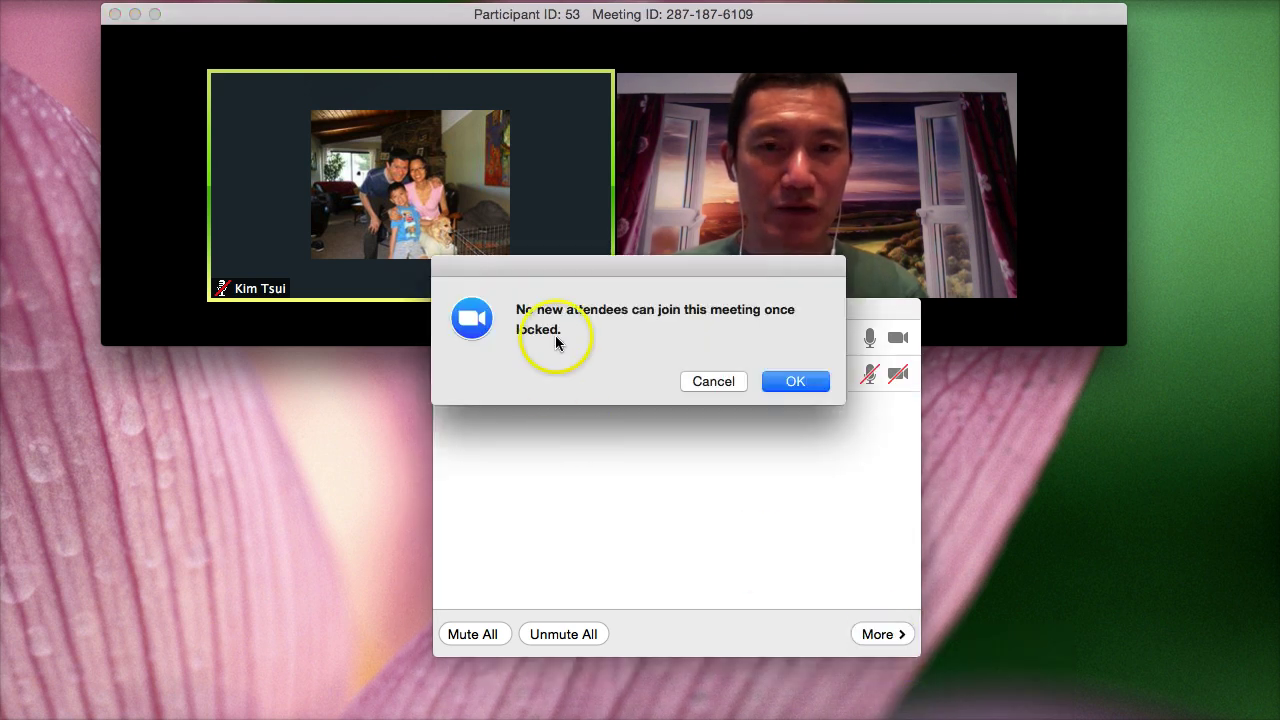
{"action": "left_click", "coordinate": [781, 378]}
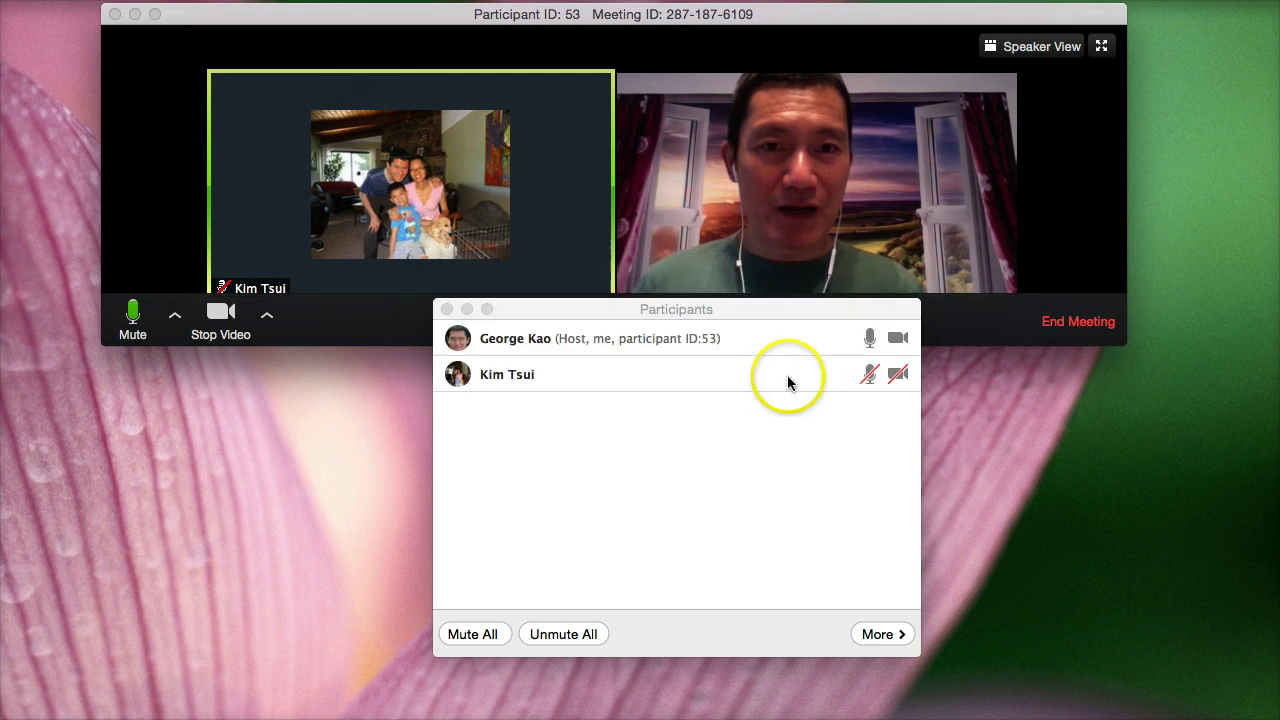
Unlock the meeting, accept the confirmation, and close the participants list
{"action": "left_click", "coordinate": [880, 636]}
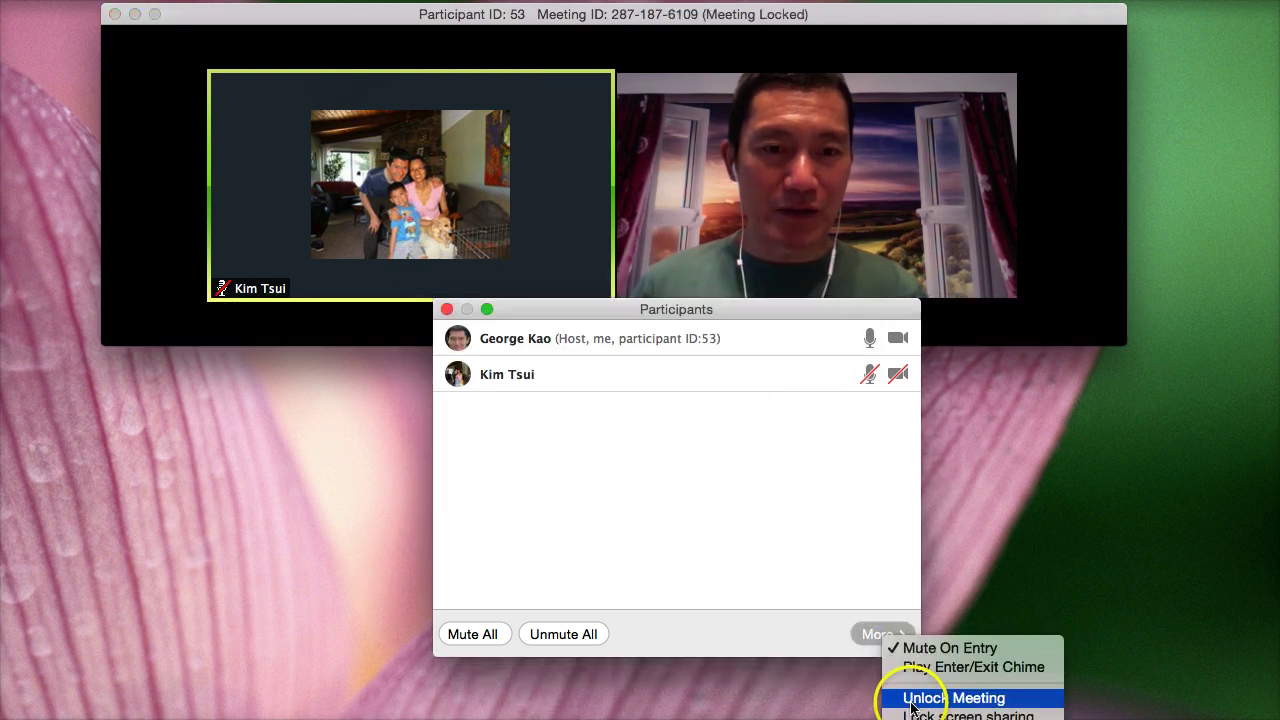
{"action": "left_click", "coordinate": [912, 700]}
{"action": "left_click", "coordinate": [786, 381]}
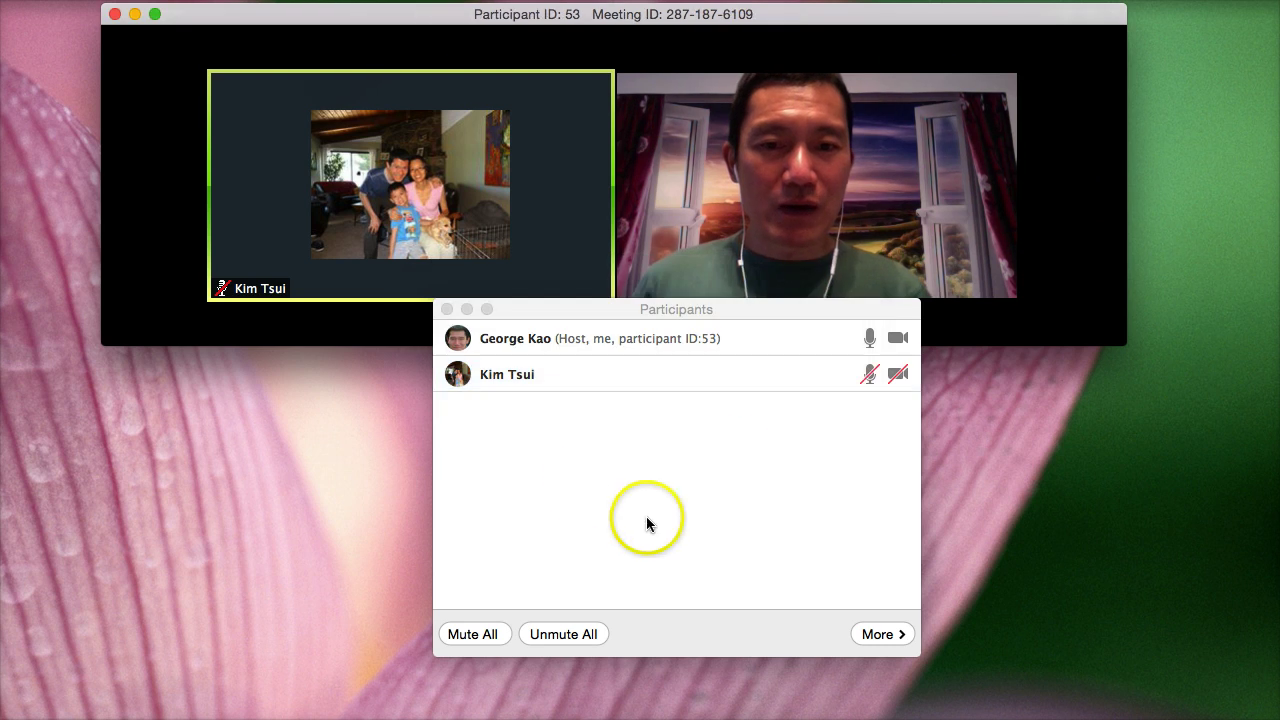
{"action": "left_click", "coordinate": [447, 309]}
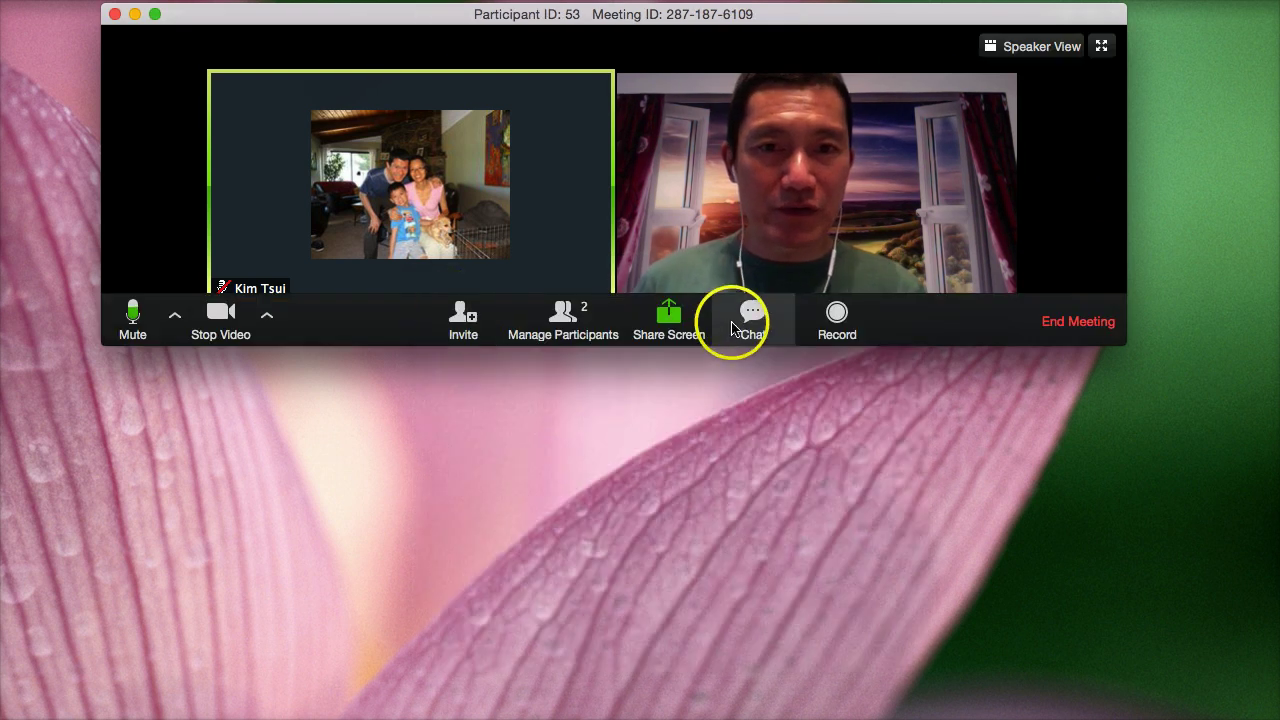
Open the group chat, move its window below the host's face, and send "dsjakljdlkasj d", "ddsad", "dsad" and "a" to Everyone
{"action": "left_click", "coordinate": [748, 318]}
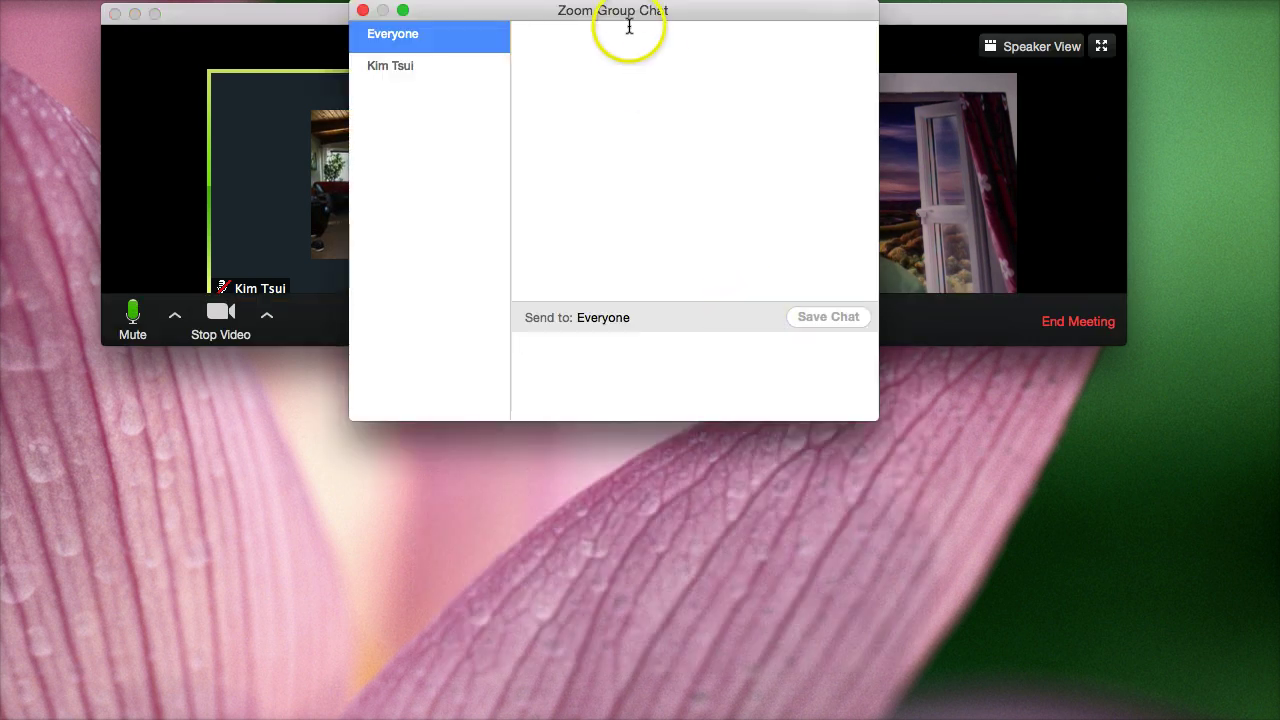
{"action": "left_click_drag", "start_coordinate": [629, 20], "coordinate": [852, 264]}
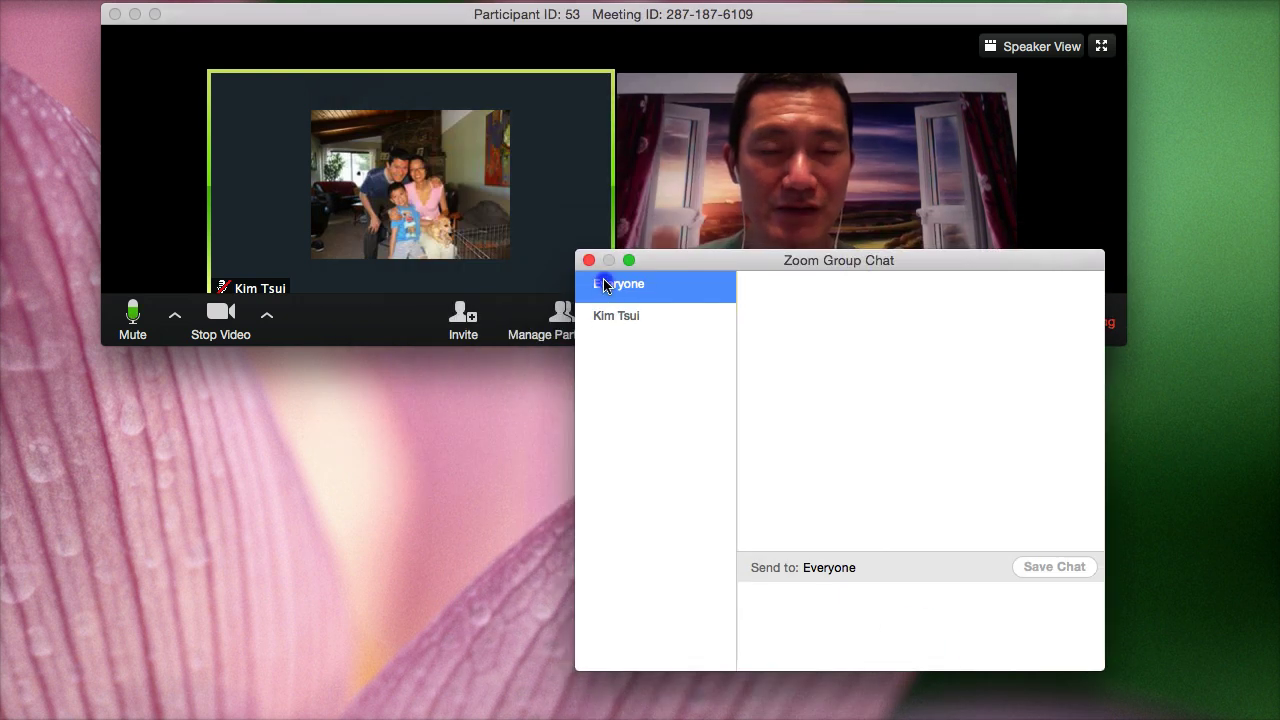
{"action": "left_click", "coordinate": [814, 611]}
{"action": "type", "text": "dsjakljdlkasj d"}
{"action": "key", "text": "Return"}
{"action": "type", "text": "d"}
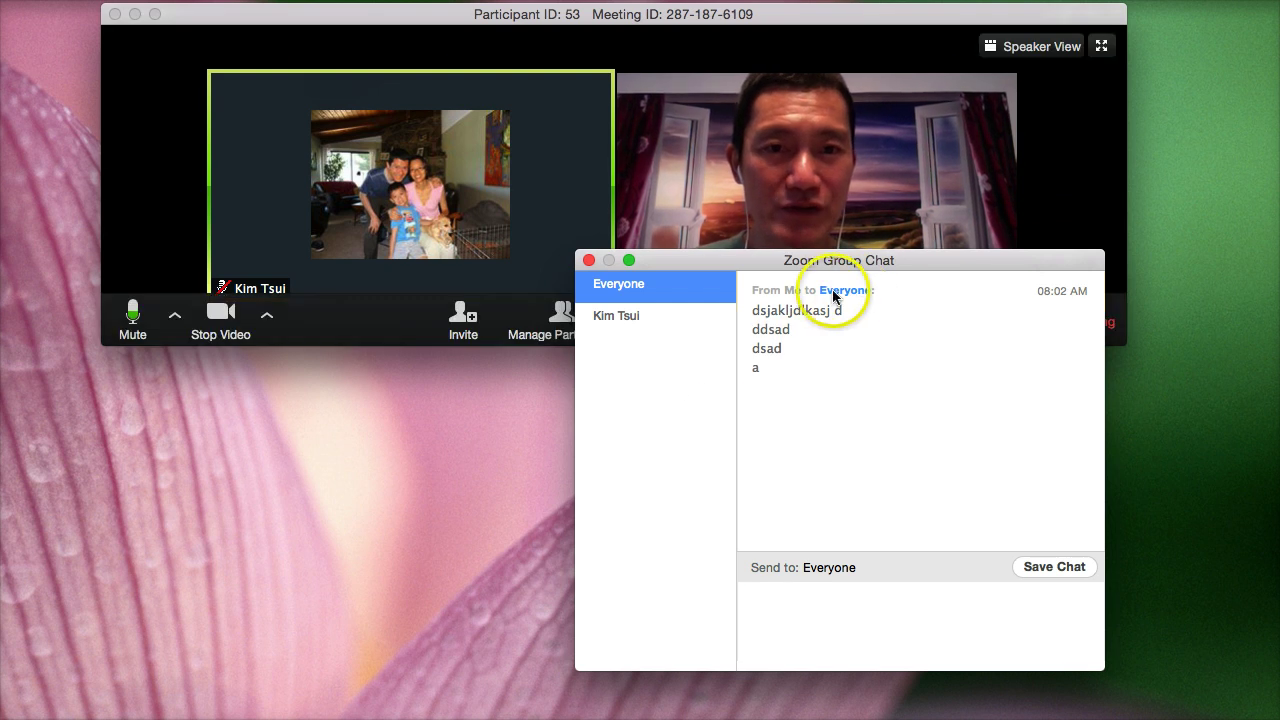
Send the private chat messages "dskaljdlkjsa" and "dsad" to the other participant only
{"action": "left_click", "coordinate": [624, 316]}
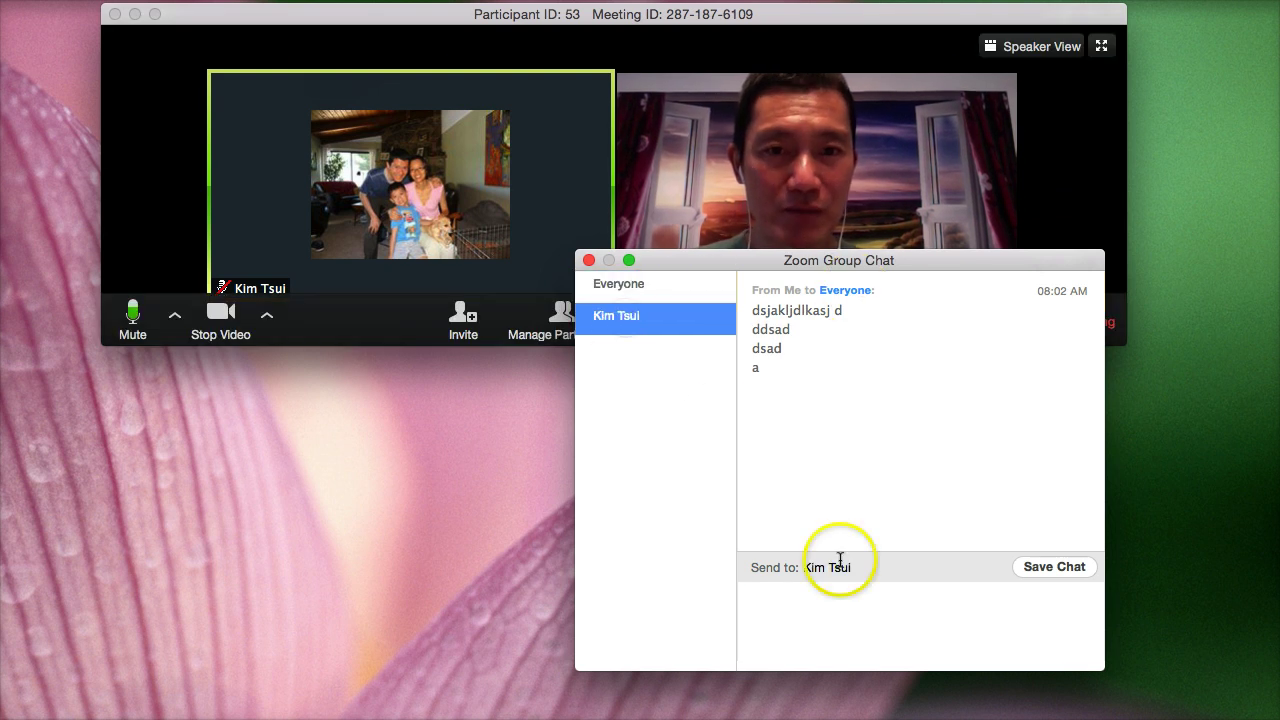
{"action": "type", "text": "dskaljdlkjsa"}
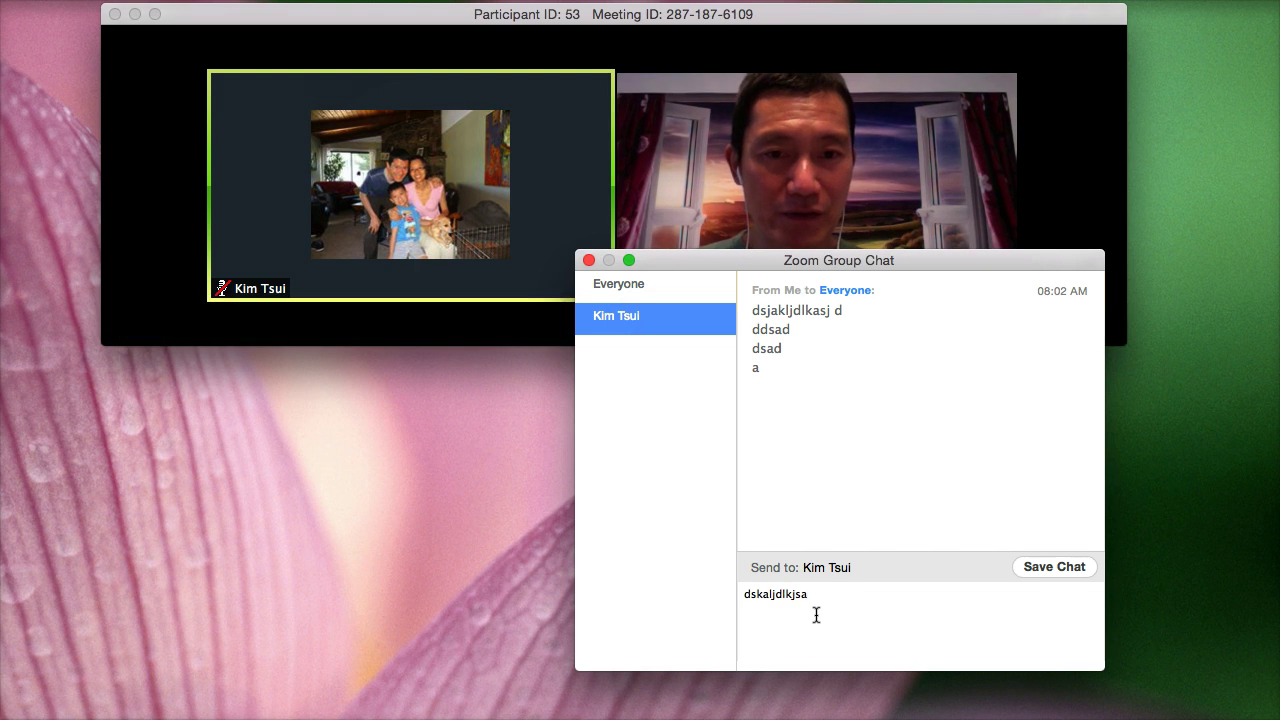
{"action": "key", "text": "Return"}
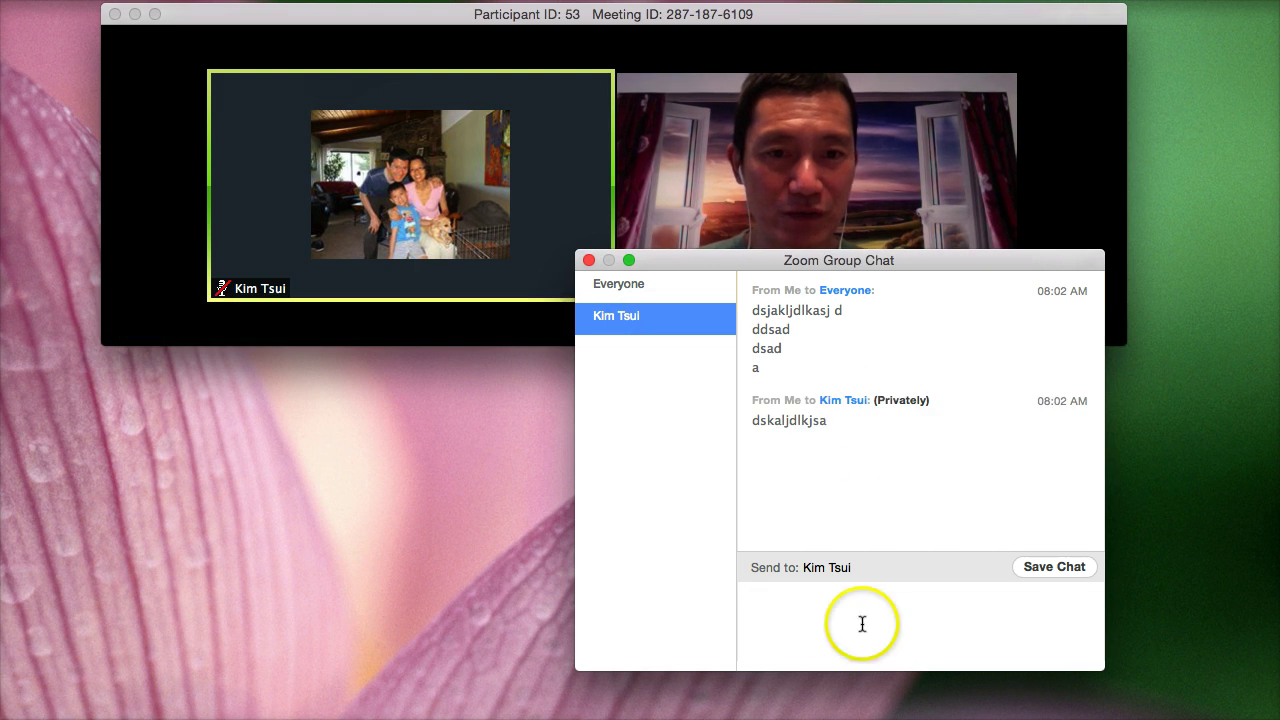
{"action": "type", "text": "dsad"}
{"action": "key", "text": "Return"}
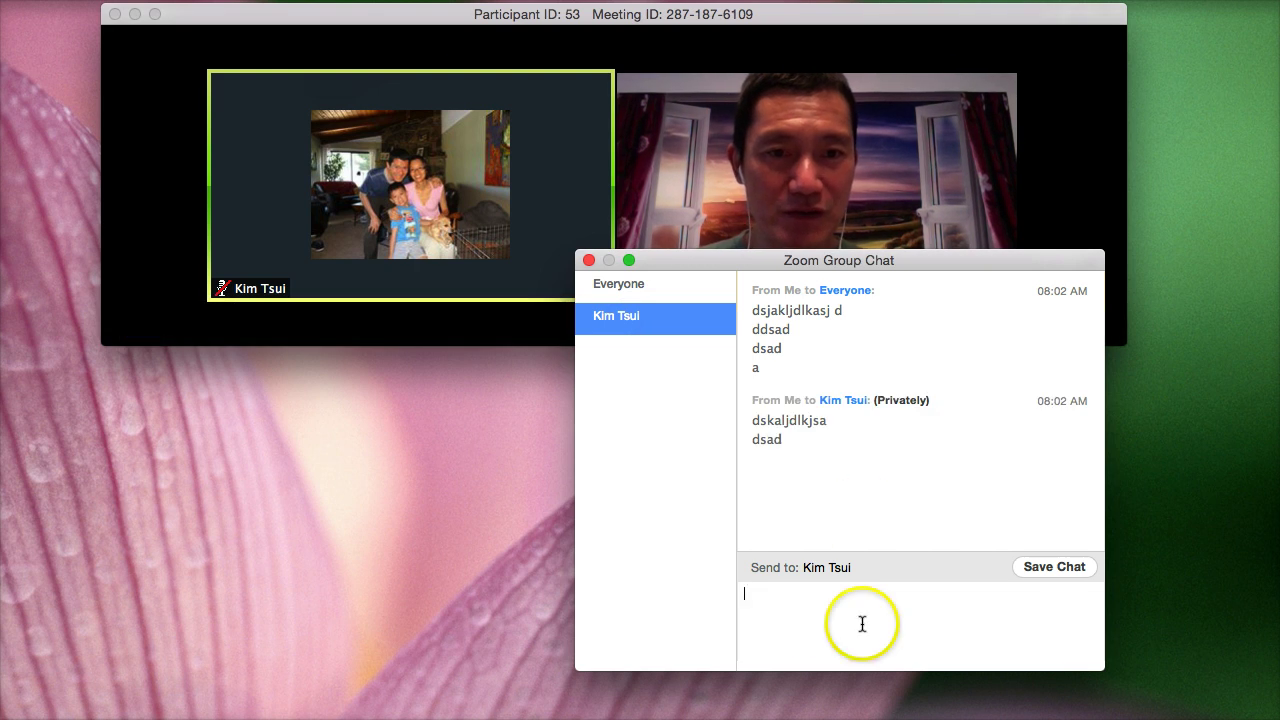
Set the chat recipient back to Everyone, send "dsada" and "ds", and close the chat window
{"action": "left_click", "coordinate": [650, 292]}
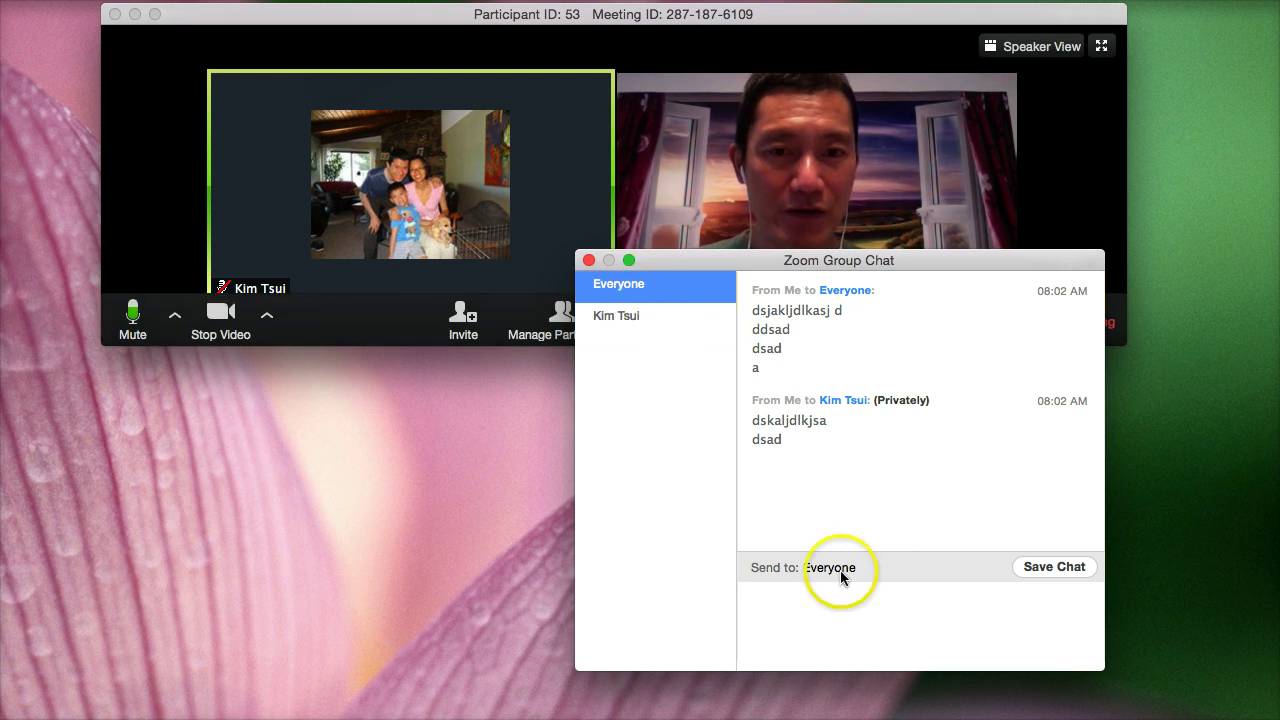
{"action": "left_click", "coordinate": [846, 597]}
{"action": "type", "text": "dsada"}
{"action": "key", "text": "Return"}
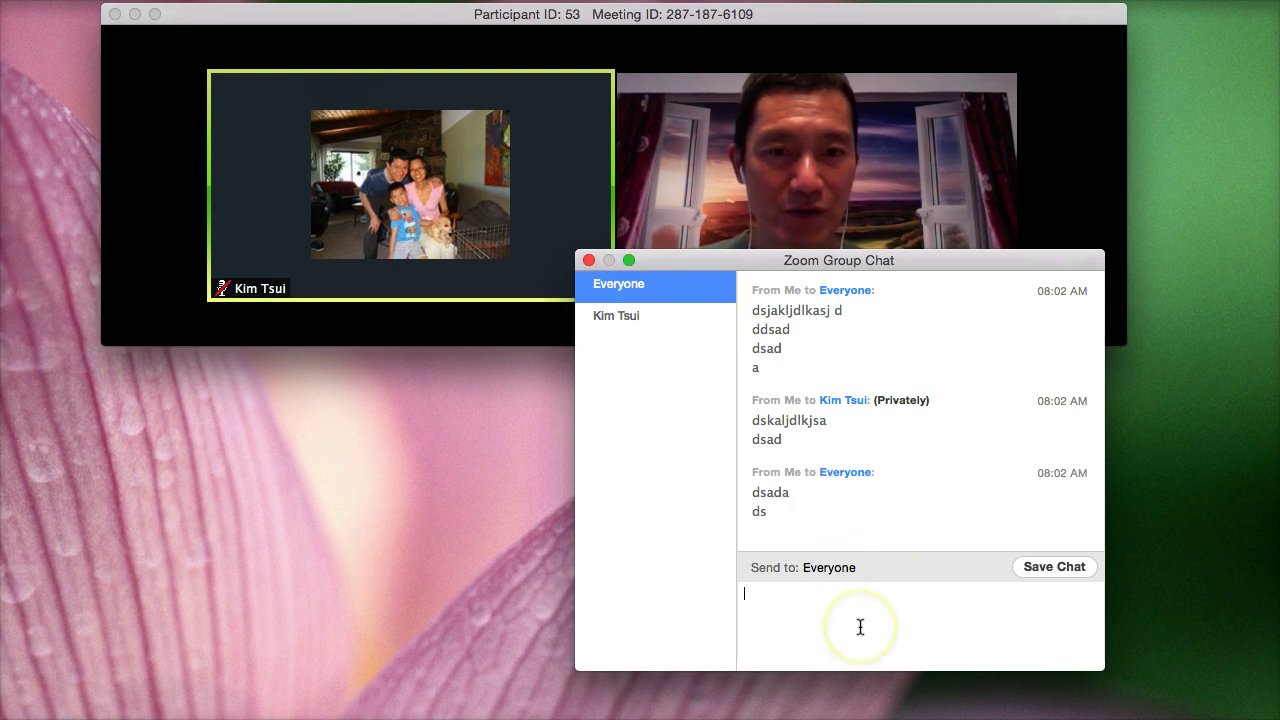
{"action": "left_click", "coordinate": [589, 260]}
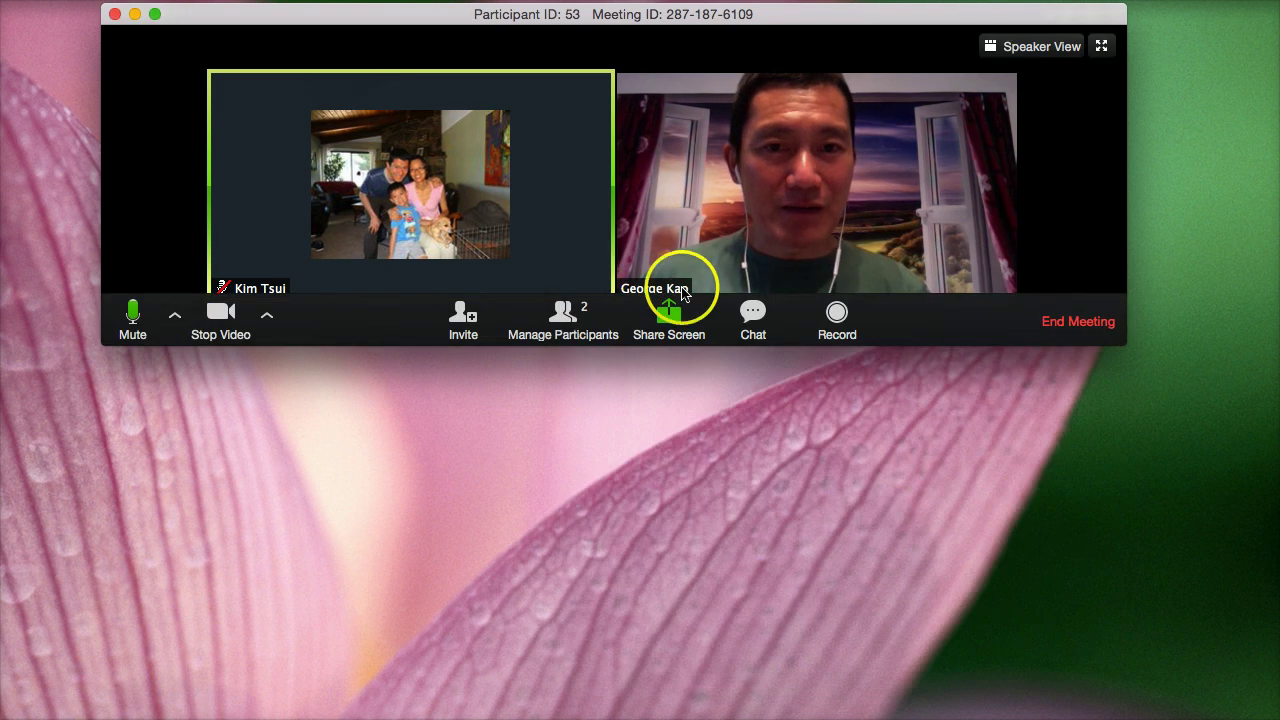
Reopen the group chat to view the message history, and close it again
{"action": "left_click", "coordinate": [751, 318]}
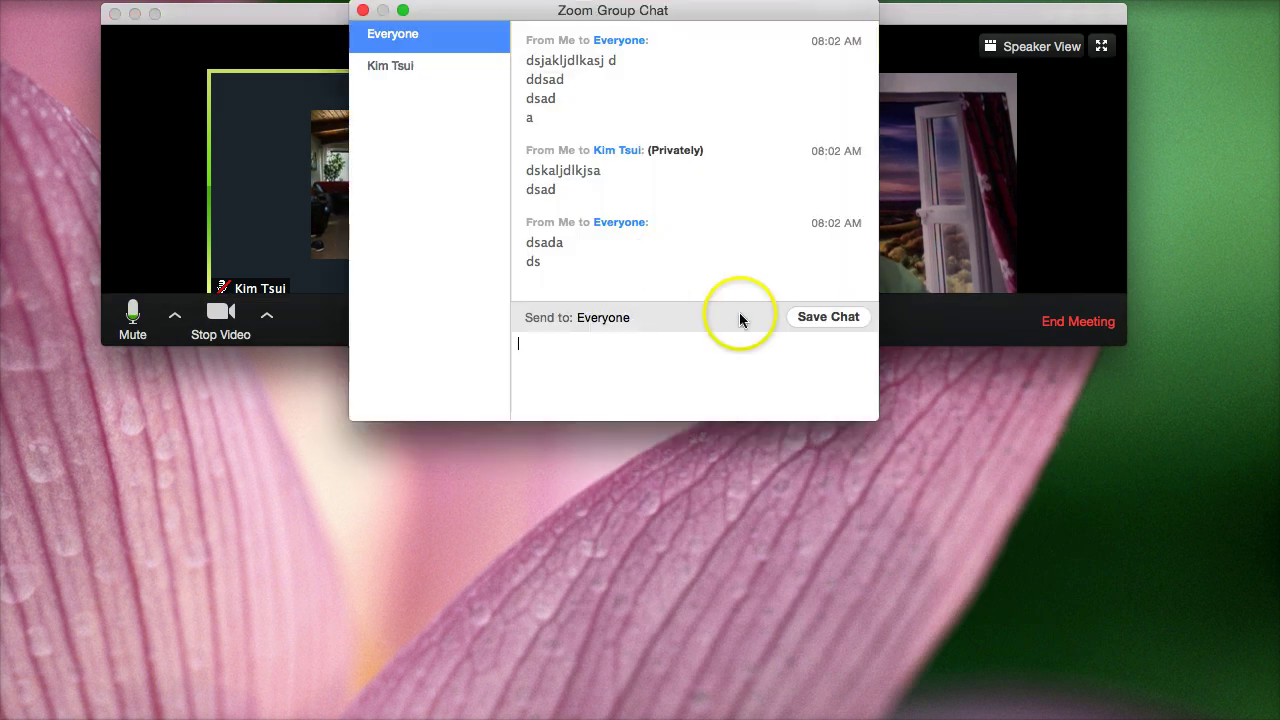
{"action": "left_click_drag", "start_coordinate": [627, 11], "coordinate": [826, 240]}
{"action": "left_click", "coordinate": [559, 240]}
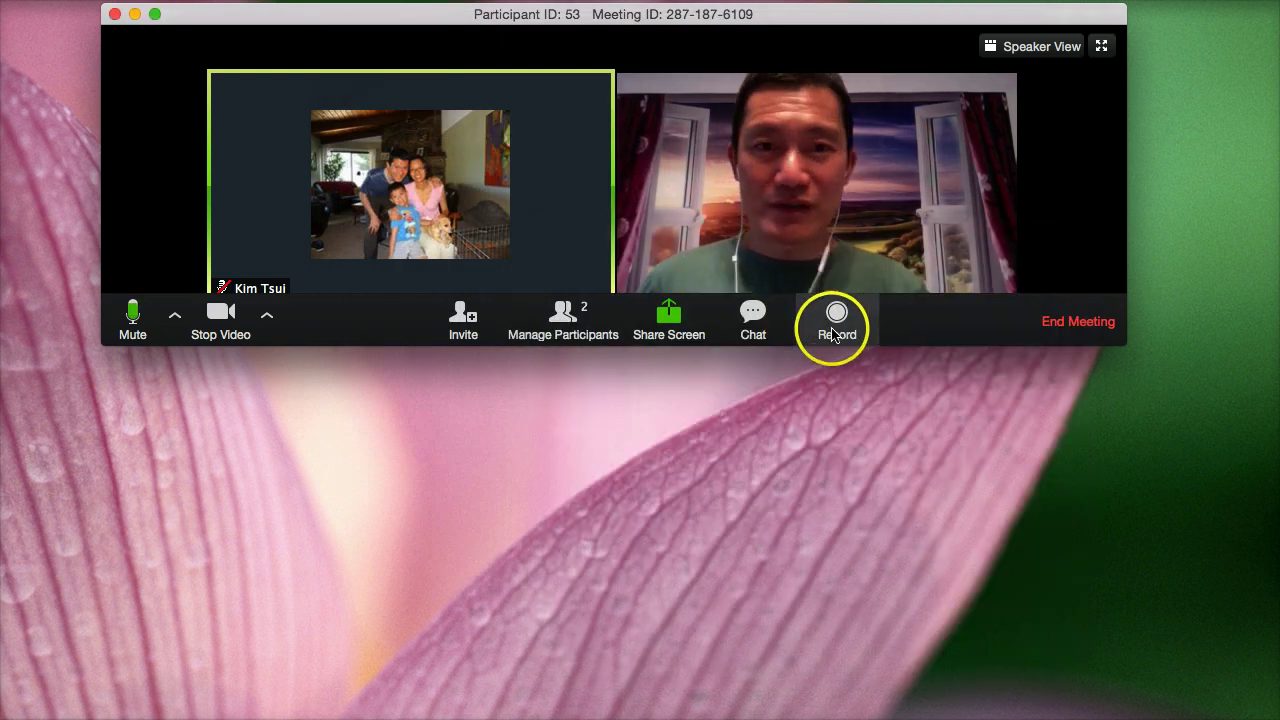
Start recording the meeting and switch the video layout to Speaker View
{"action": "left_click", "coordinate": [838, 320]}
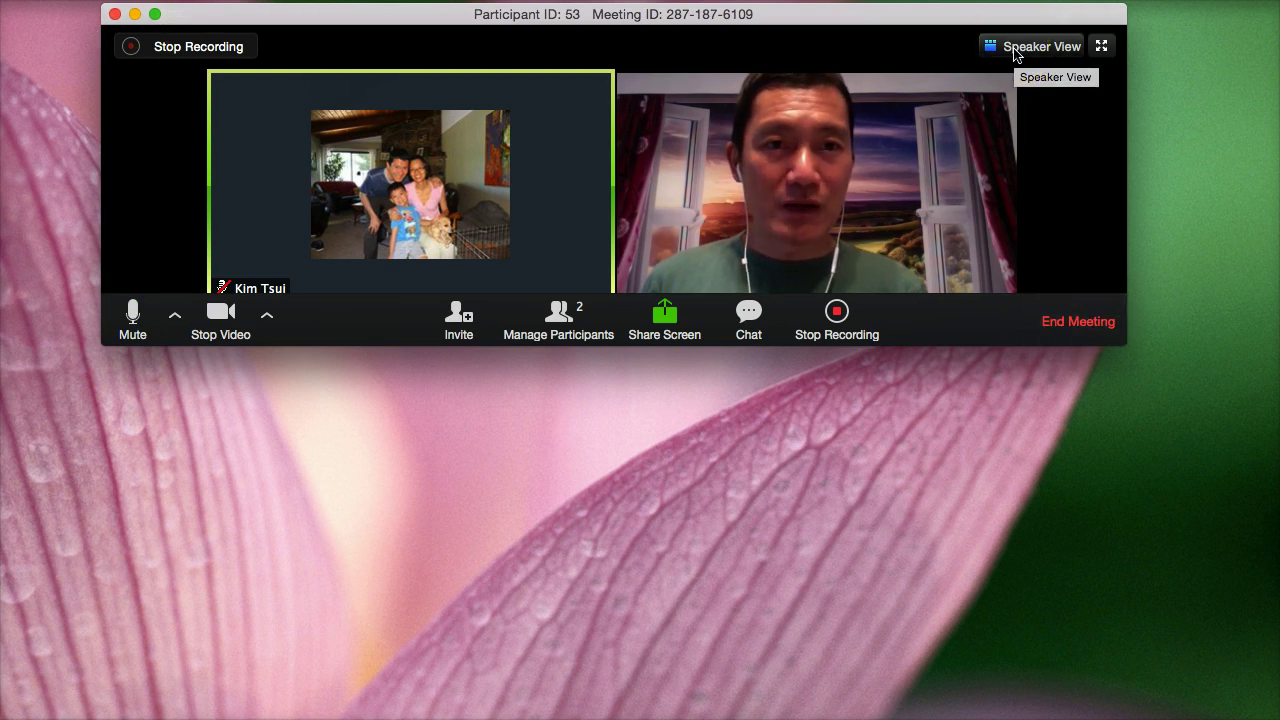
{"action": "left_click", "coordinate": [1015, 55]}
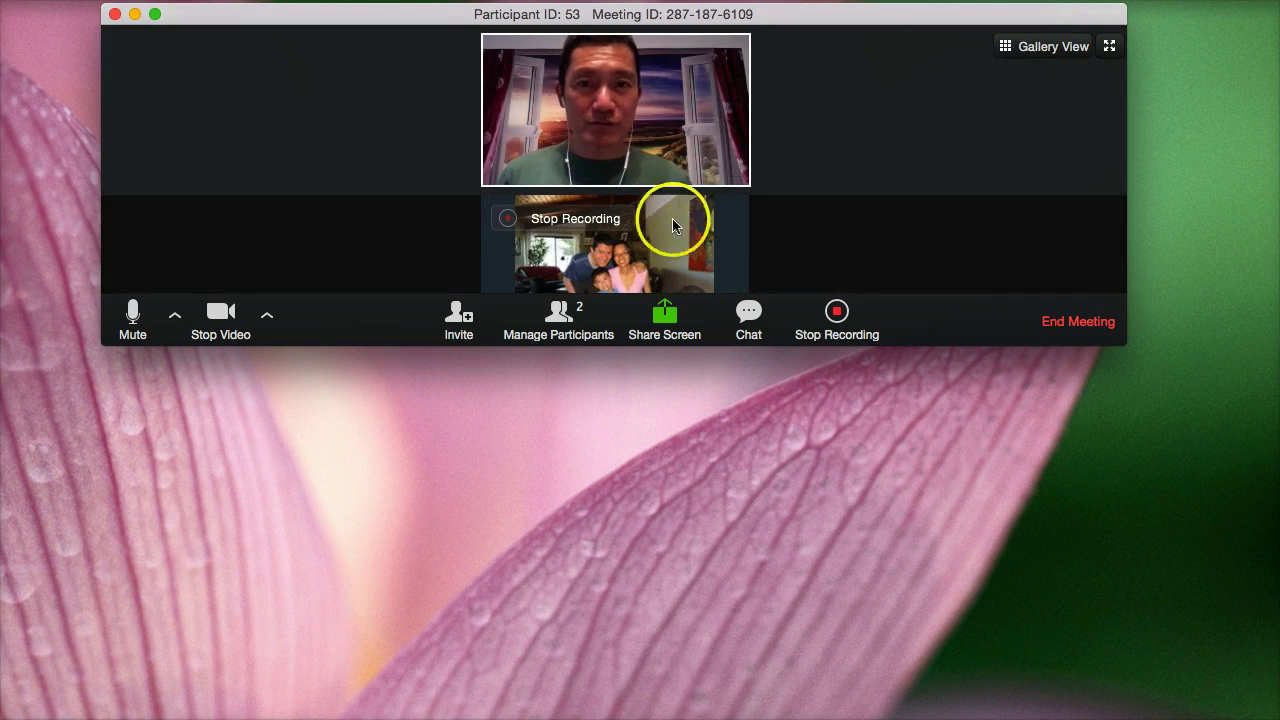
{"action": "right_click", "coordinate": [685, 106]}
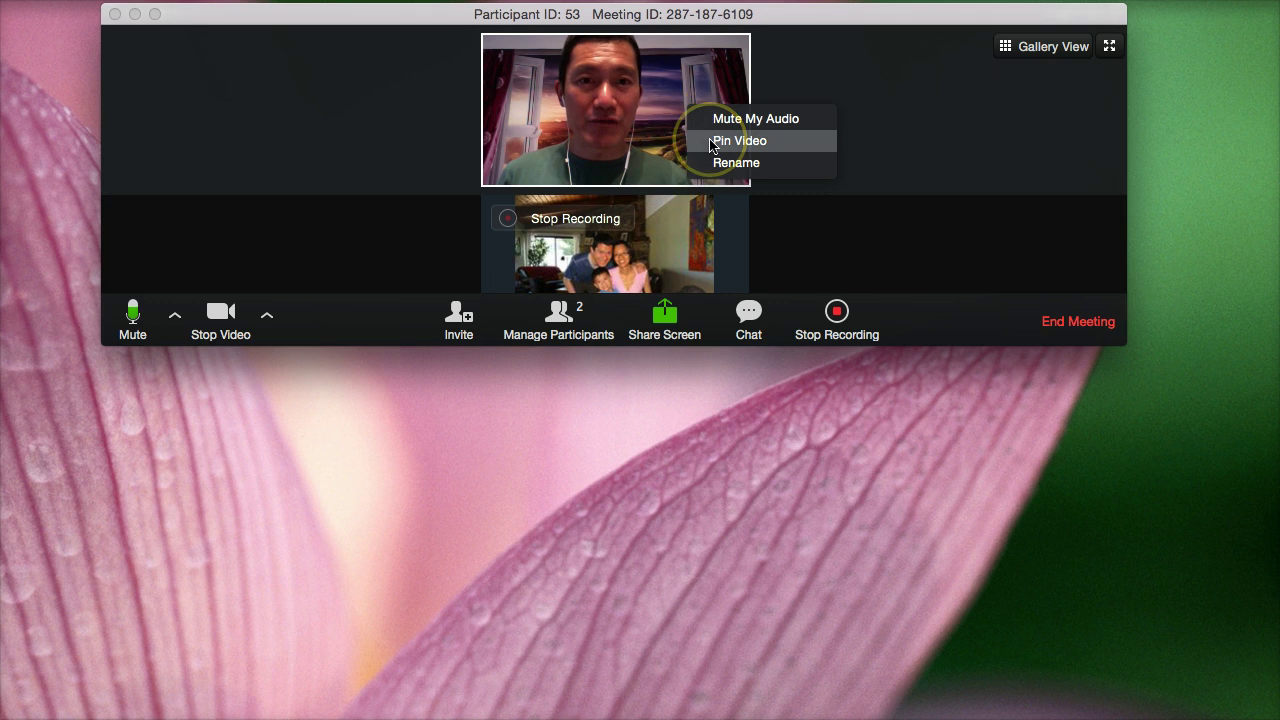
{"action": "left_click", "coordinate": [837, 257]}
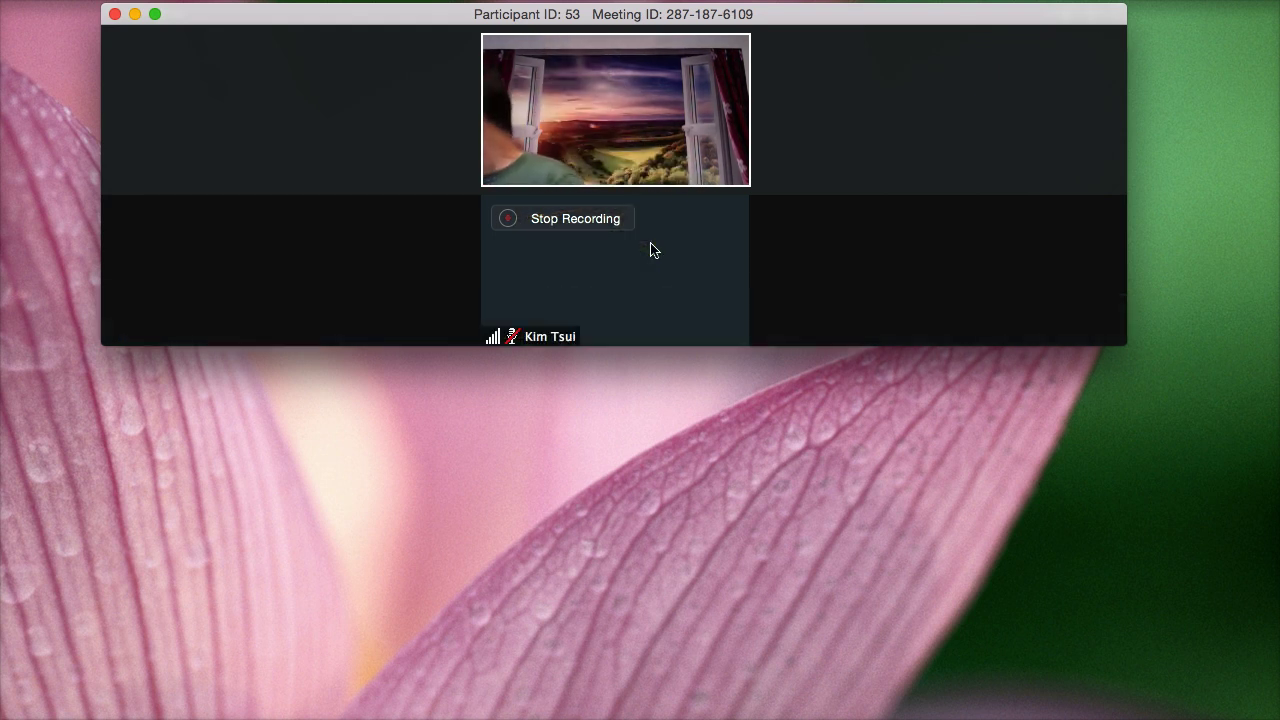
Enlarge the meeting window downward, and switch it to full screen and back
{"action": "left_click", "coordinate": [662, 255]}
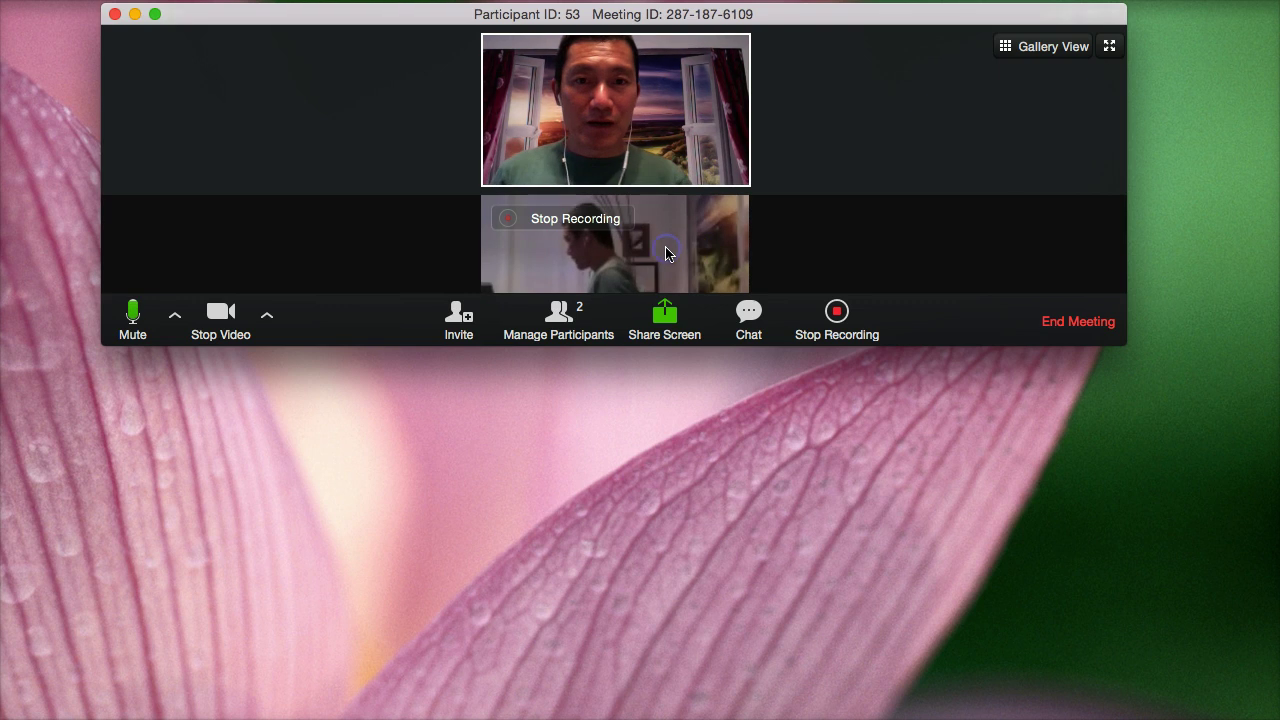
{"action": "left_click_drag", "start_coordinate": [1123, 347], "coordinate": [1131, 549]}
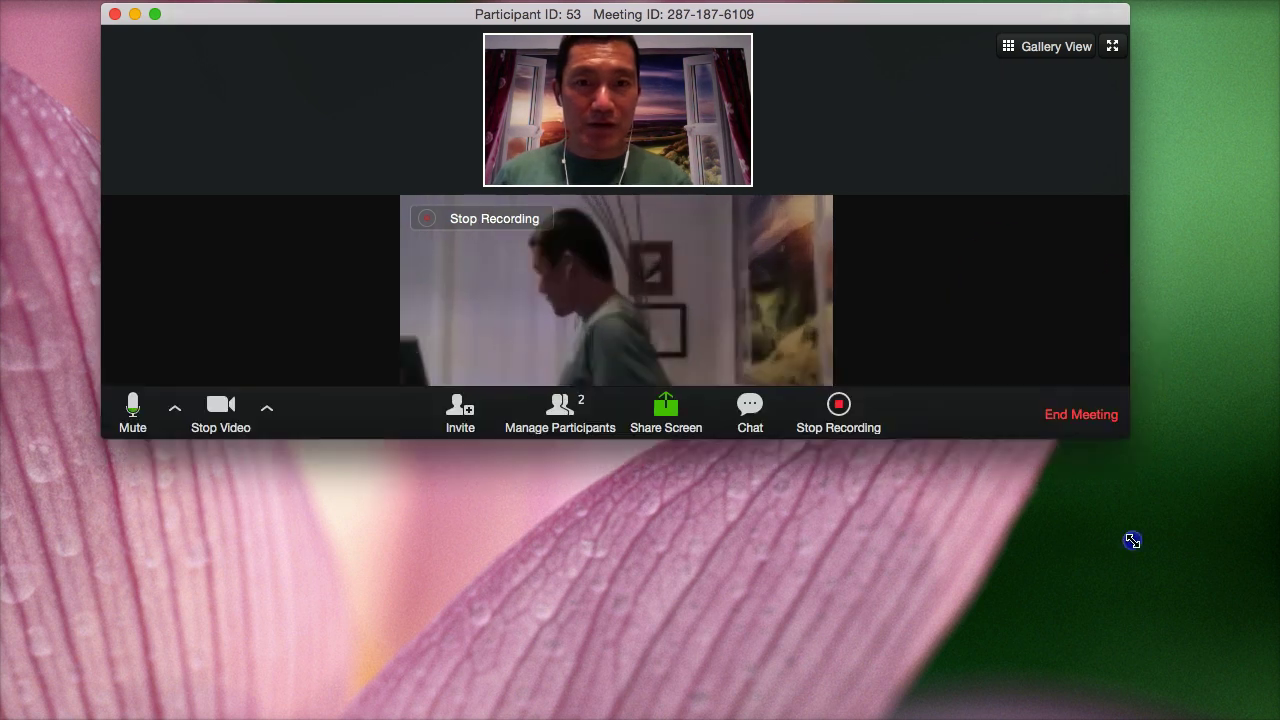
{"action": "double_click", "coordinate": [620, 337]}
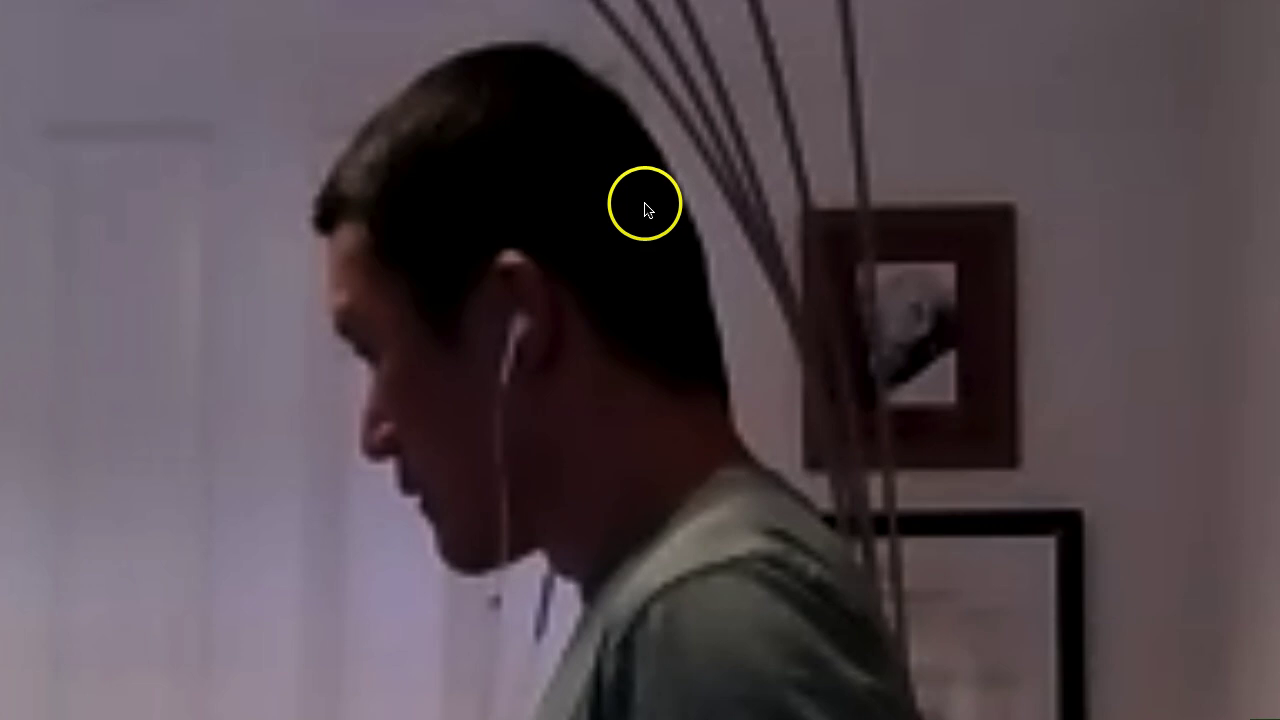
{"action": "double_click", "coordinate": [645, 207]}
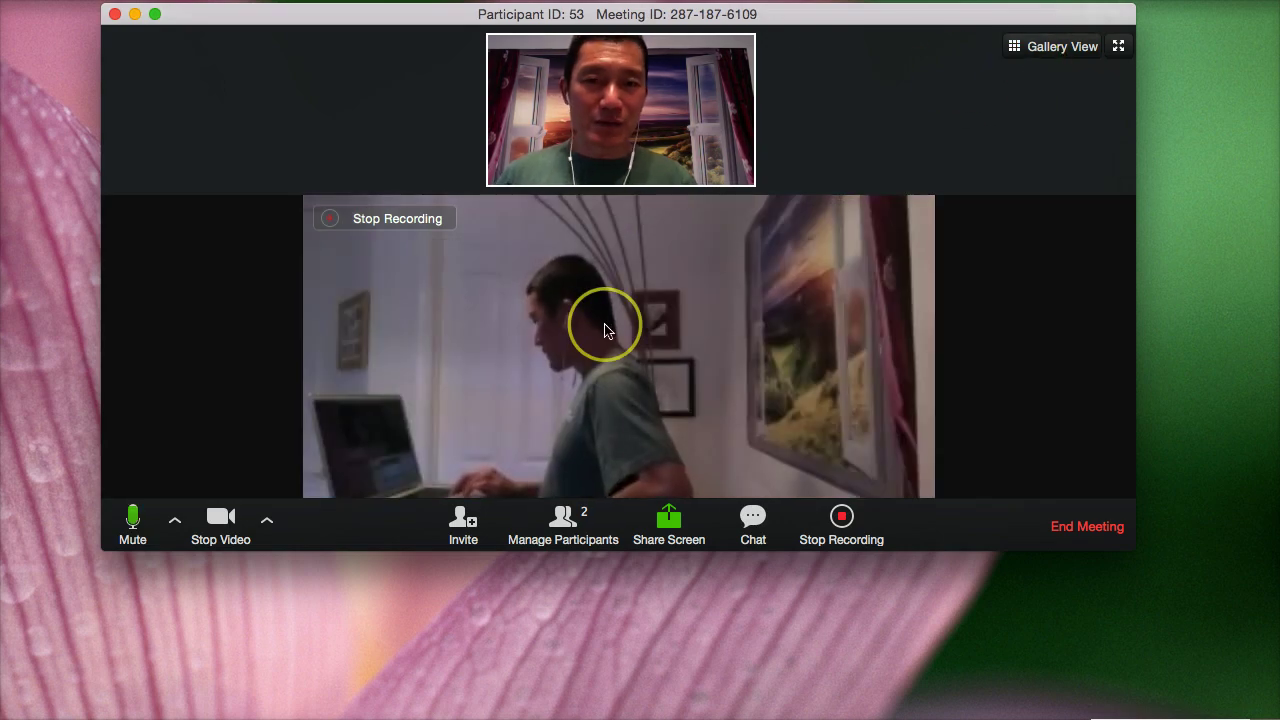
Return the video layout to Gallery View and shrink the meeting window to a compact size
{"action": "right_click", "coordinate": [630, 135]}
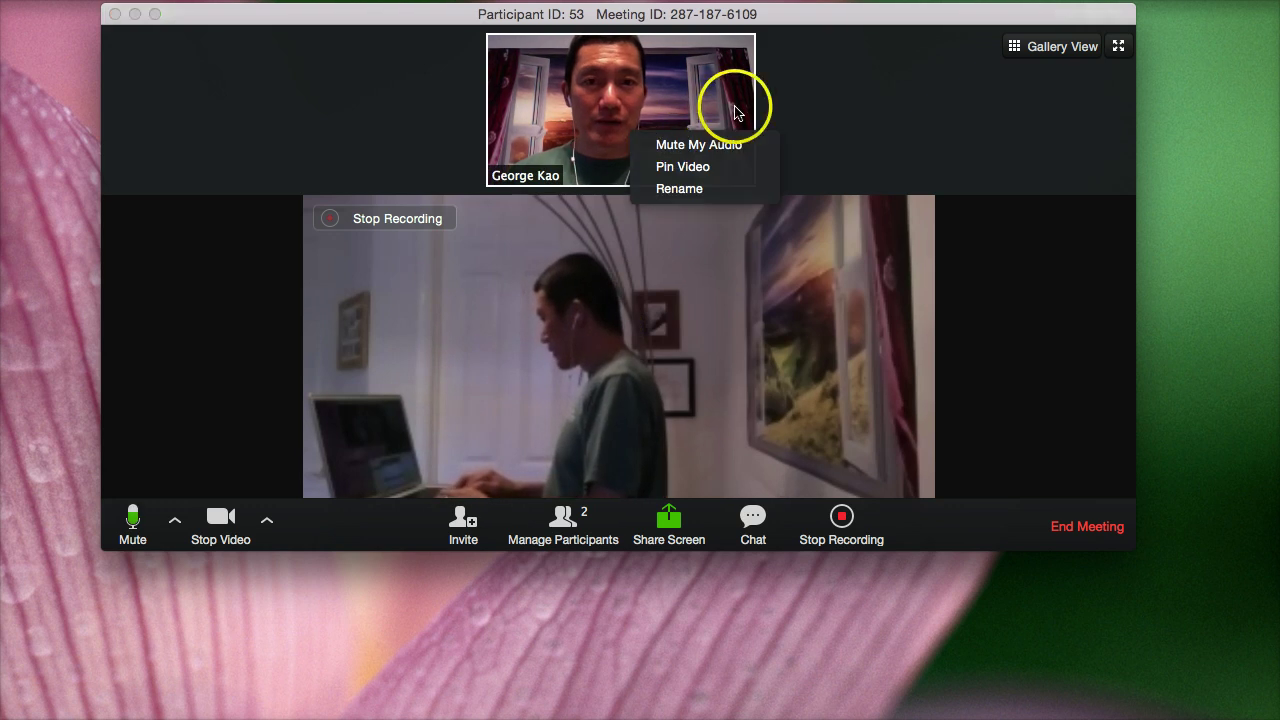
{"action": "left_click", "coordinate": [820, 113]}
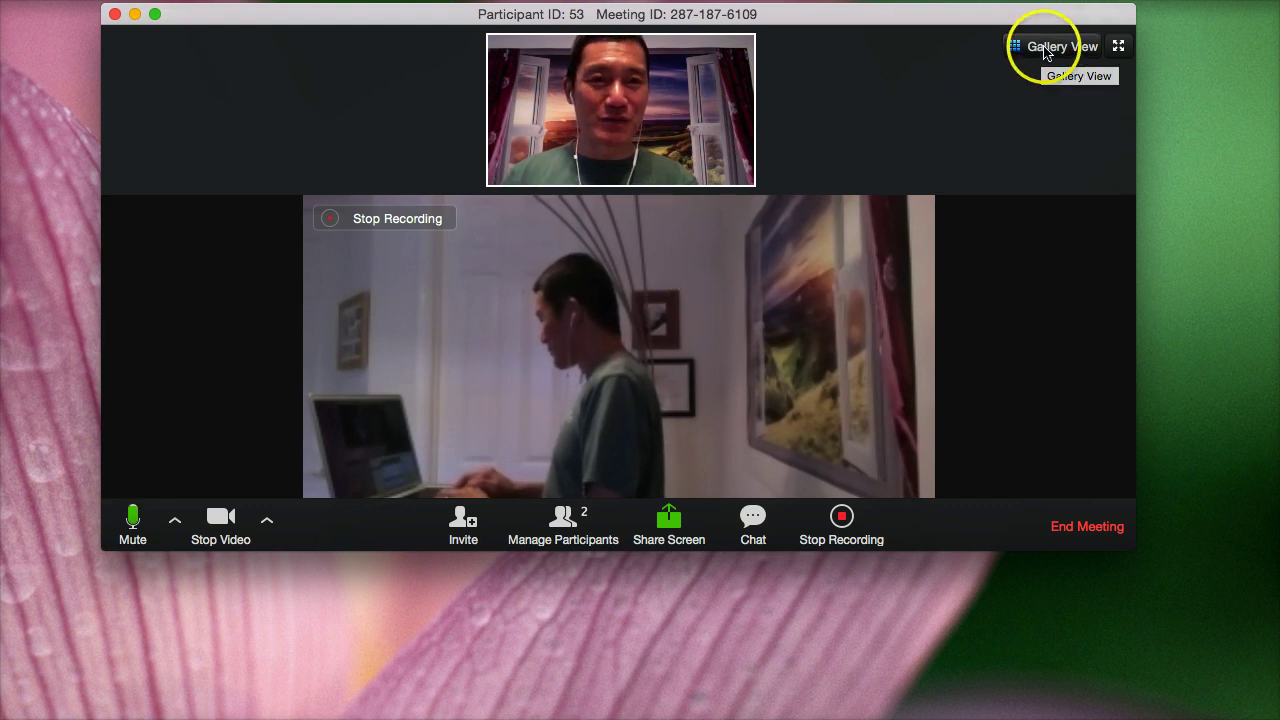
{"action": "left_click", "coordinate": [1043, 46]}
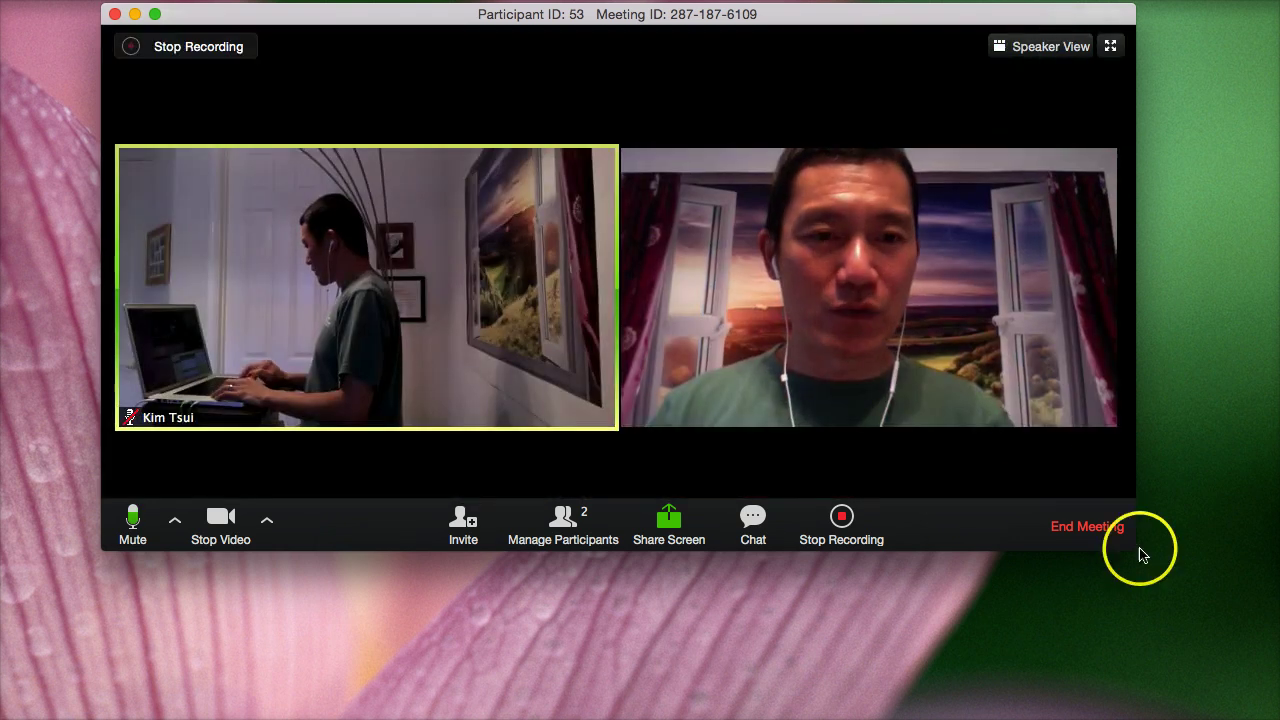
{"action": "left_click_drag", "start_coordinate": [1136, 550], "coordinate": [1069, 346]}
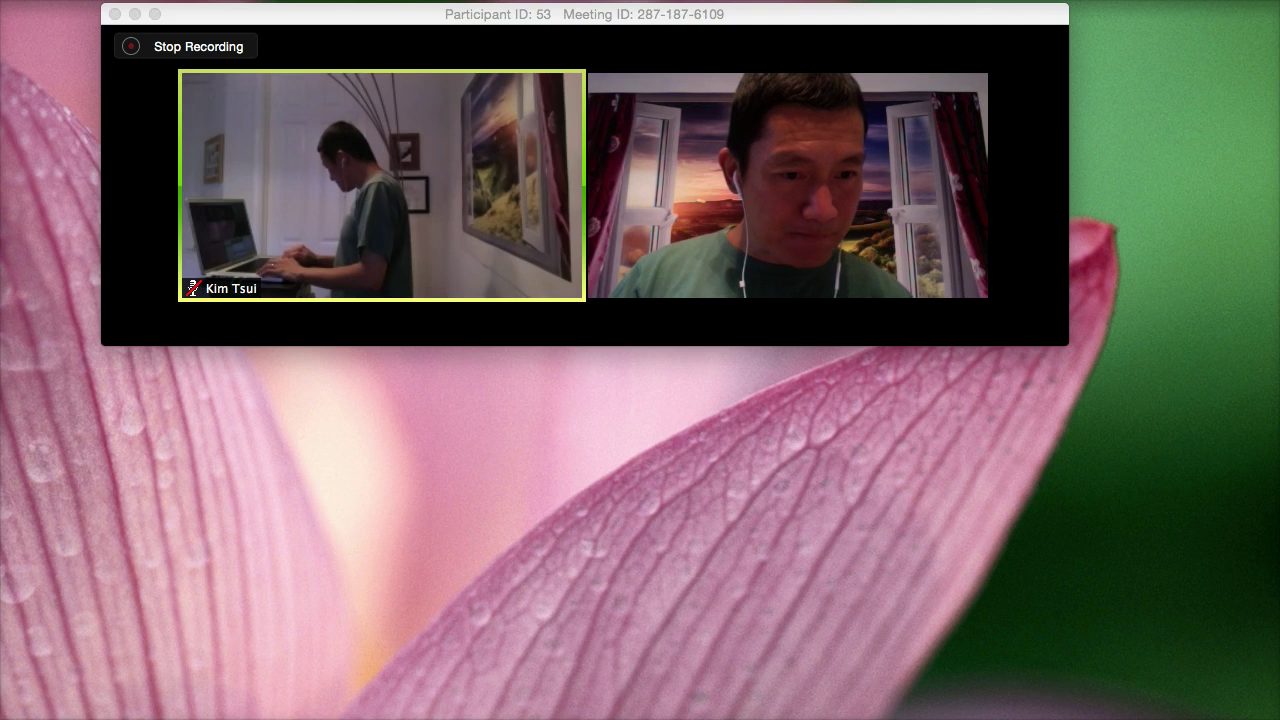
End the meeting, accept the confirmation, and move the recording conversion window clear of the meetings list
{"action": "left_click", "coordinate": [1071, 674]}
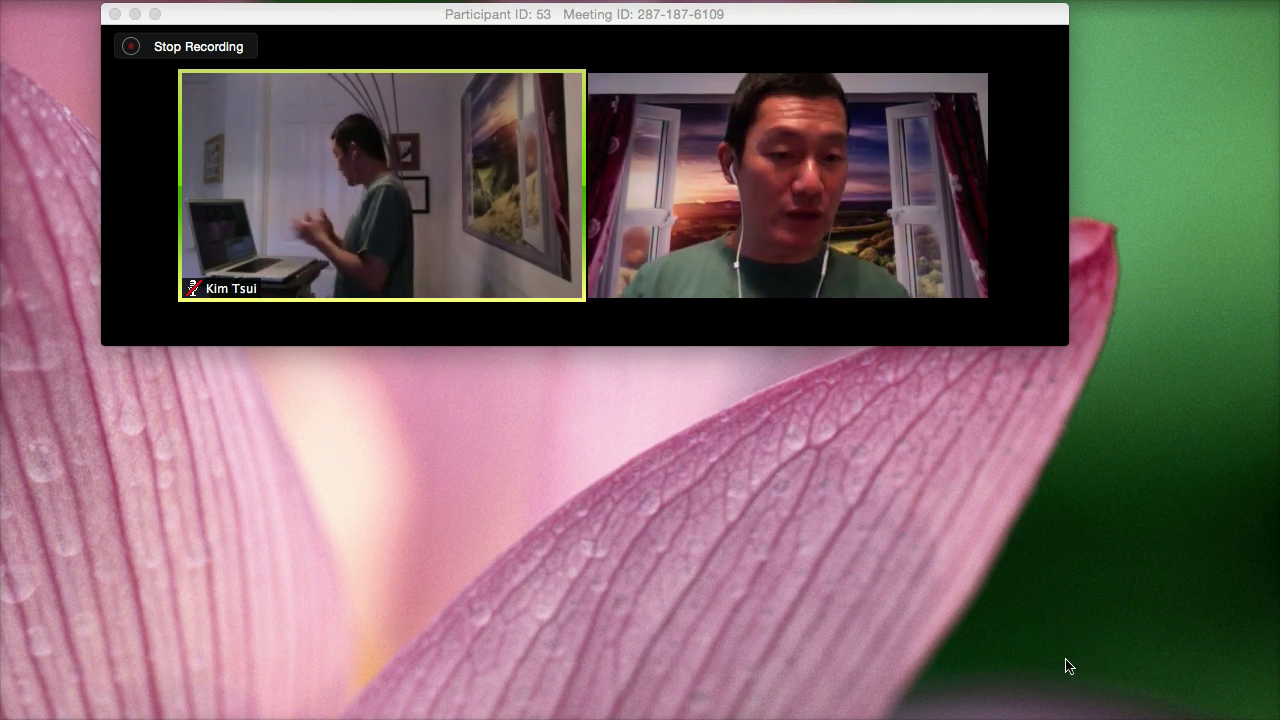
{"action": "left_click", "coordinate": [1209, 576]}
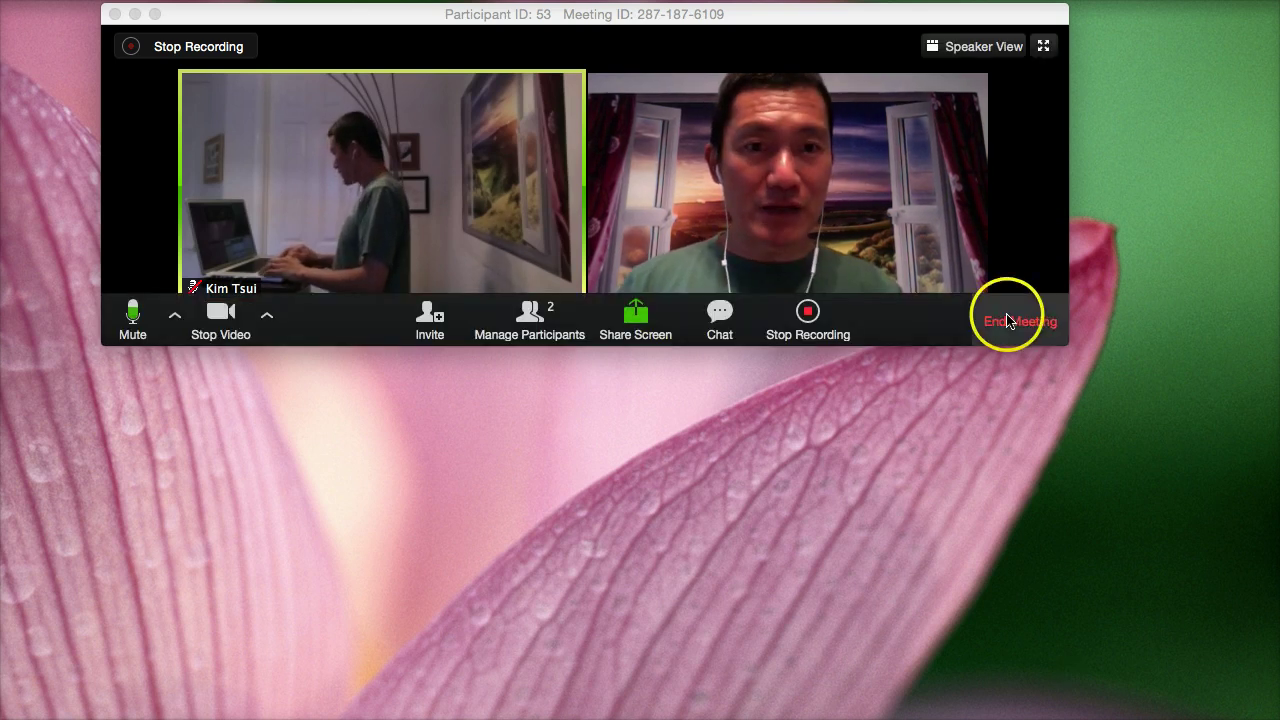
{"action": "left_click", "coordinate": [1008, 321]}
{"action": "left_click", "coordinate": [683, 245]}
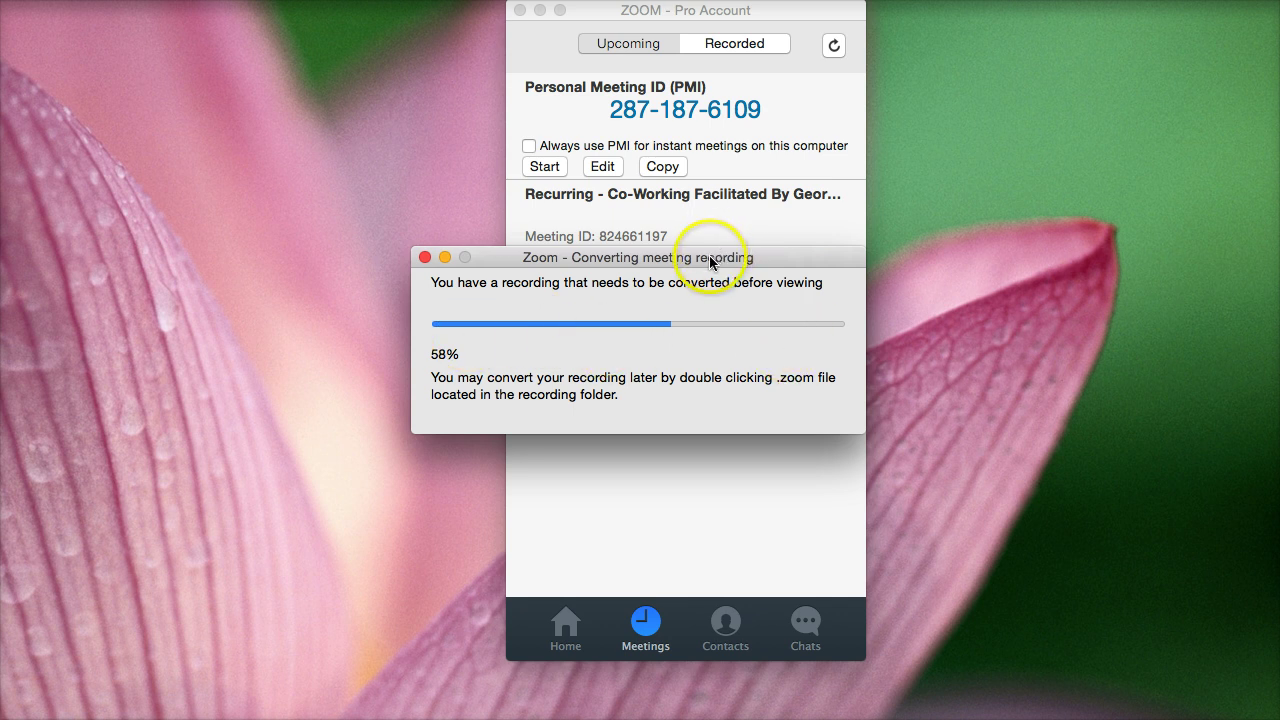
{"action": "left_click_drag", "start_coordinate": [796, 245], "coordinate": [1045, 177]}
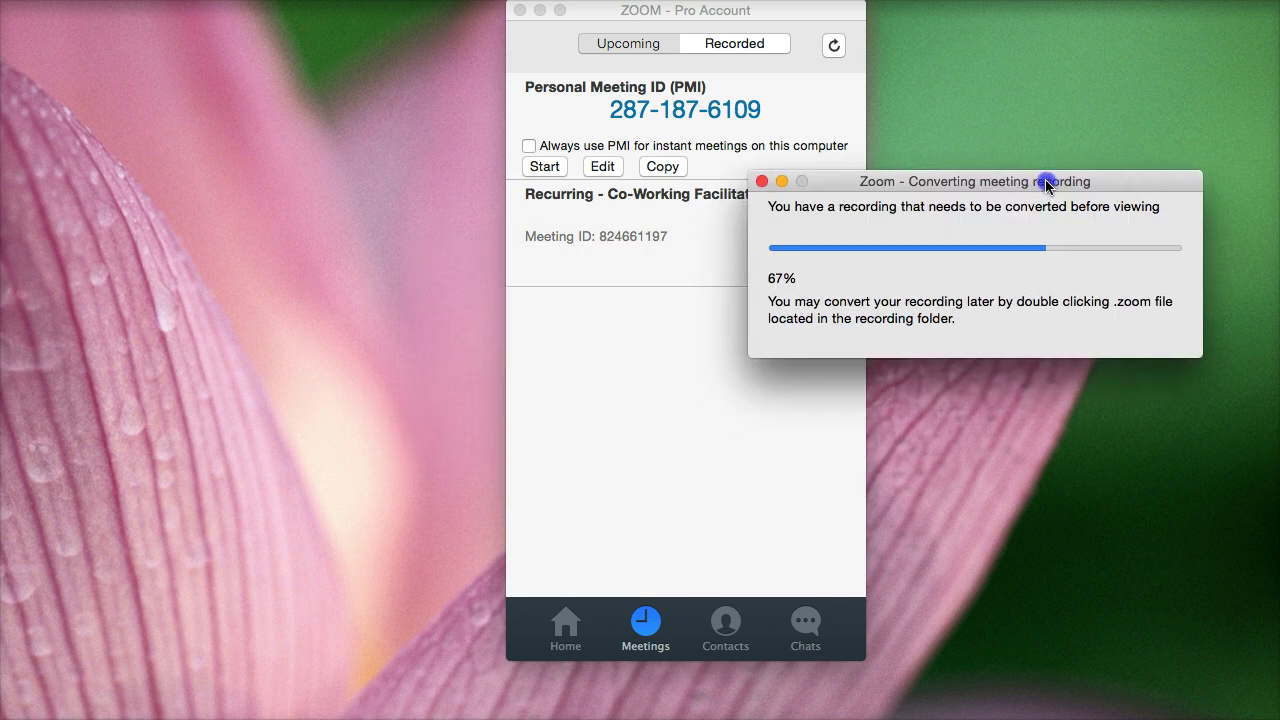
{"action": "left_click", "coordinate": [569, 412]}
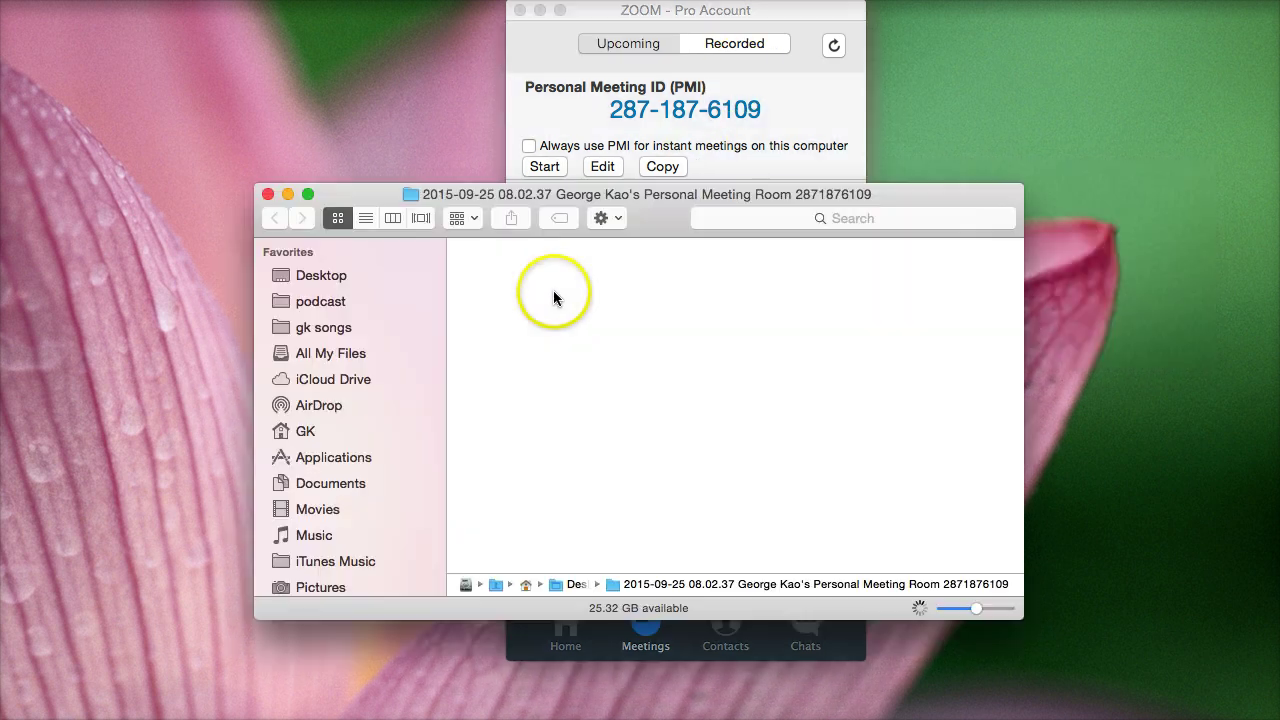
Move the recording's folder window aside, examine the audio, playlist and video files in it, and close the folder
{"action": "left_click_drag", "start_coordinate": [663, 214], "coordinate": [879, 296]}
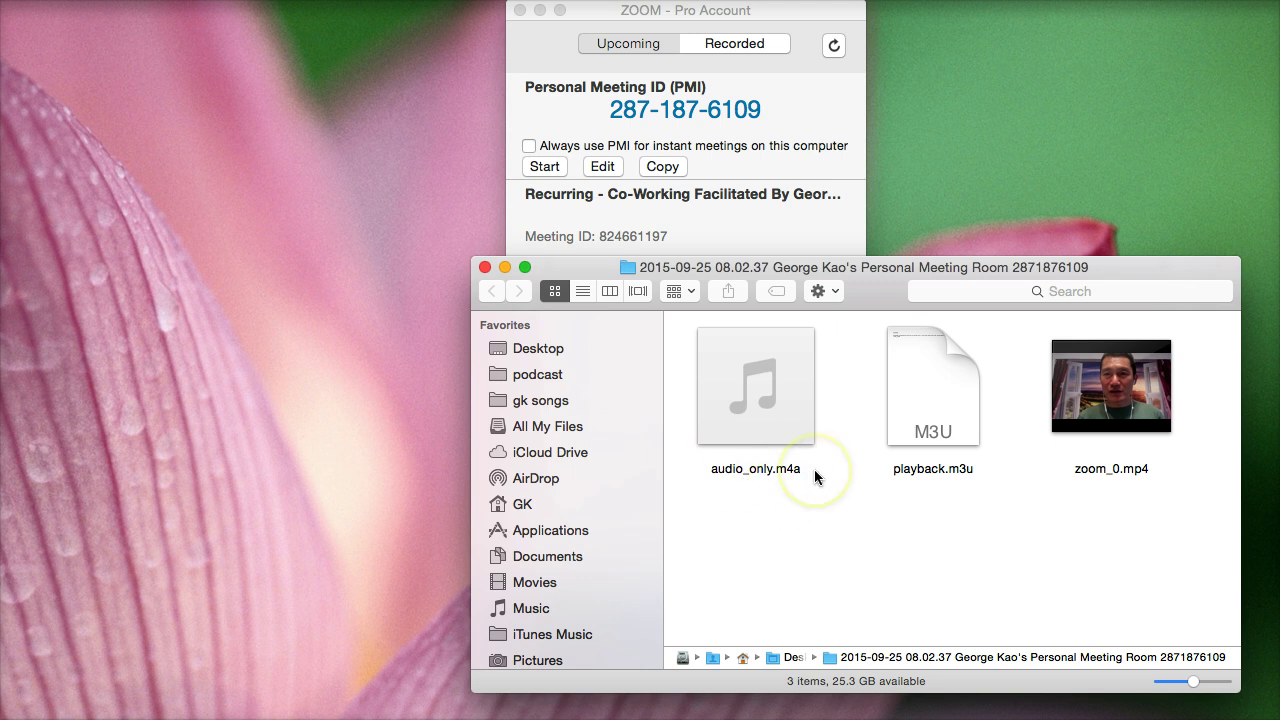
{"action": "left_click_drag", "start_coordinate": [882, 304], "coordinate": [907, 322]}
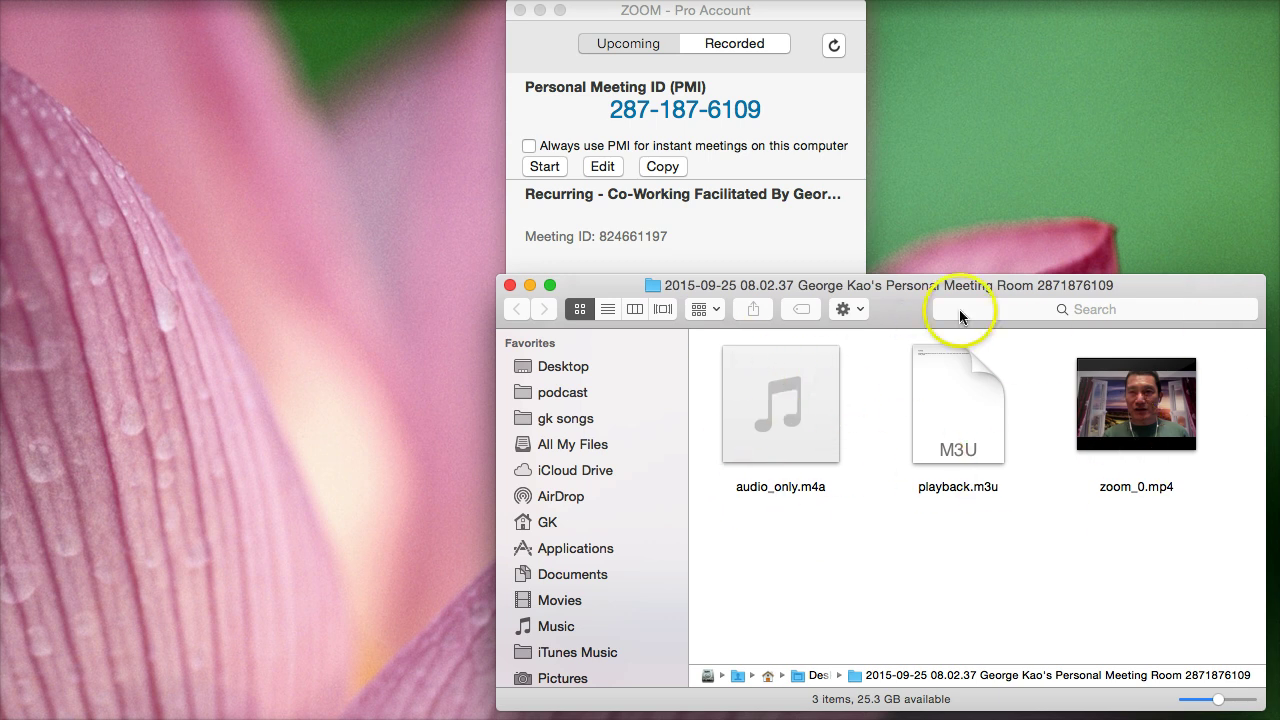
{"action": "left_click", "coordinate": [510, 286]}
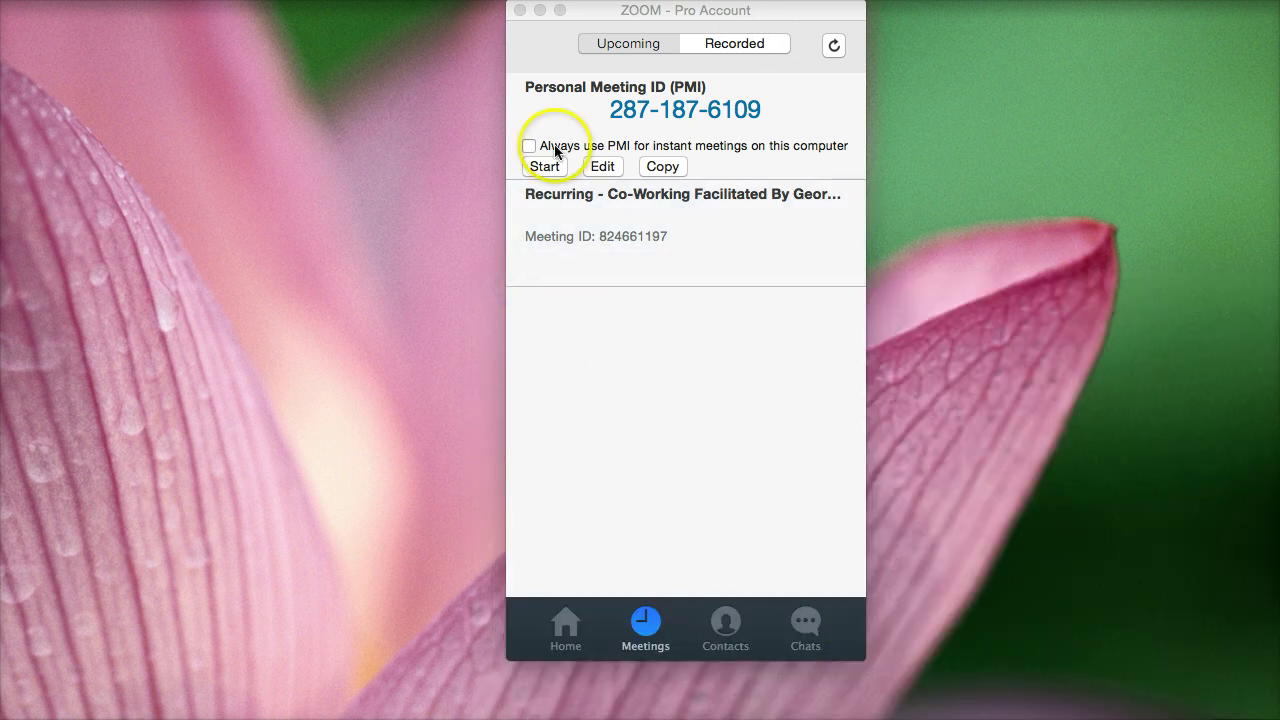
Check the folder where recordings are stored in the recording settings, and close the settings
{"action": "left_click", "coordinate": [565, 622]}
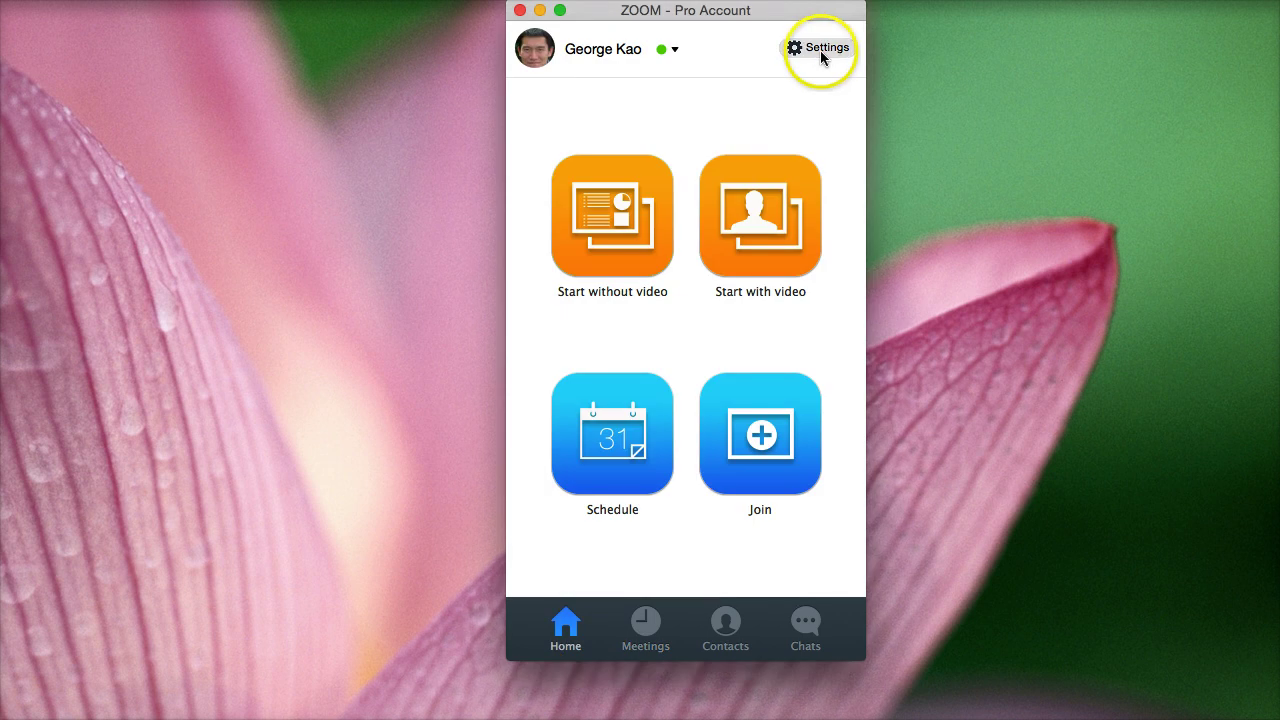
{"action": "left_click_drag", "start_coordinate": [771, 355], "coordinate": [739, 172]}
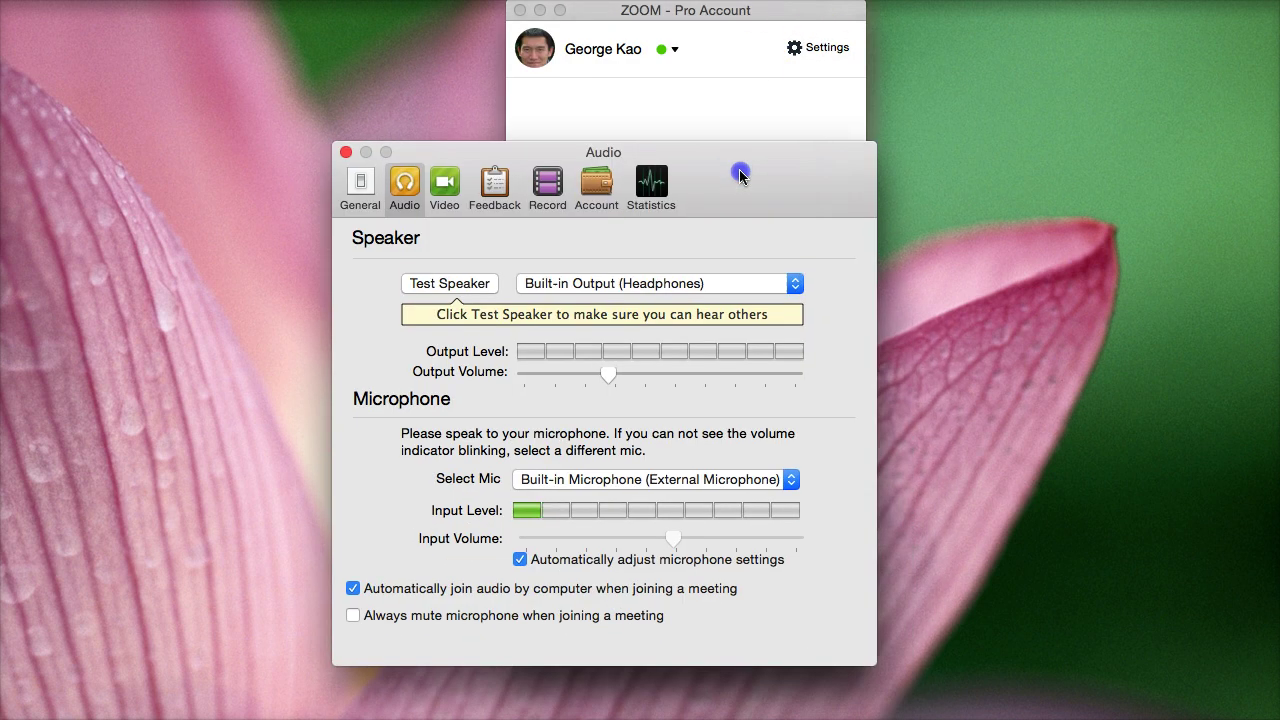
{"action": "left_click", "coordinate": [549, 186]}
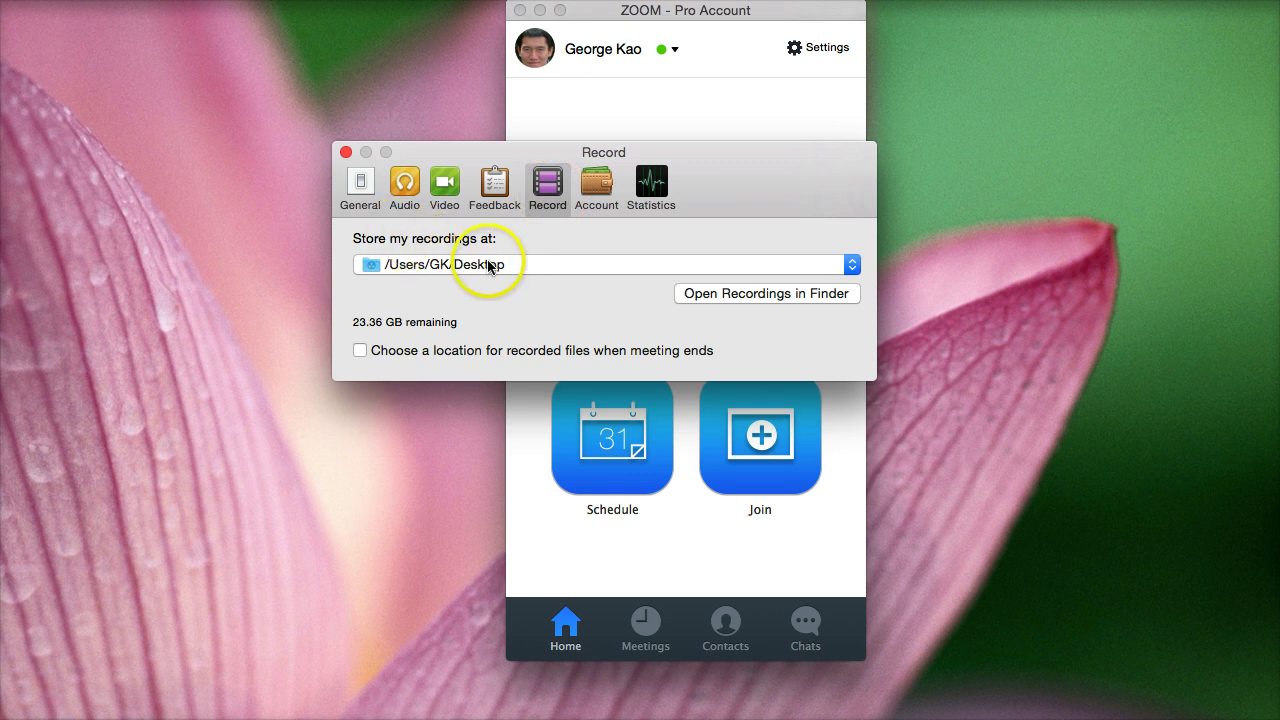
{"action": "left_click", "coordinate": [346, 152]}
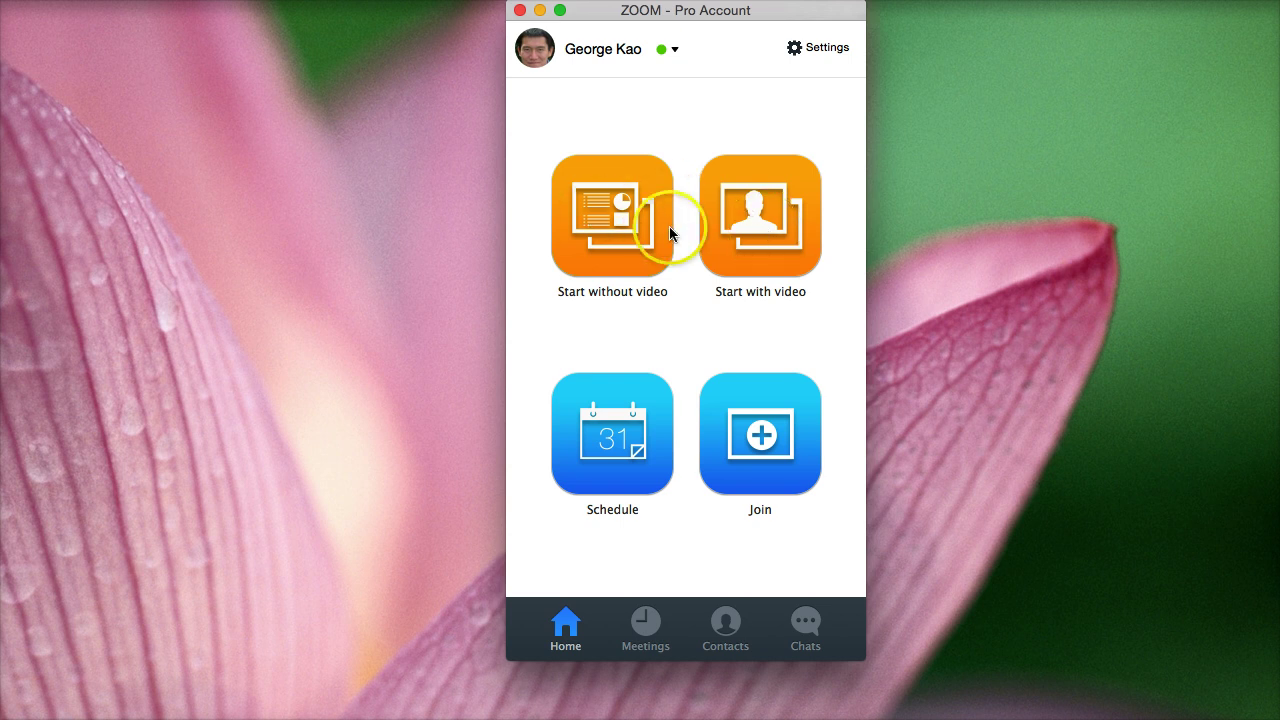
Review the upcoming meetings, comparing the options for the personal meeting room and the recurring co-working meeting
{"action": "left_click", "coordinate": [648, 626]}
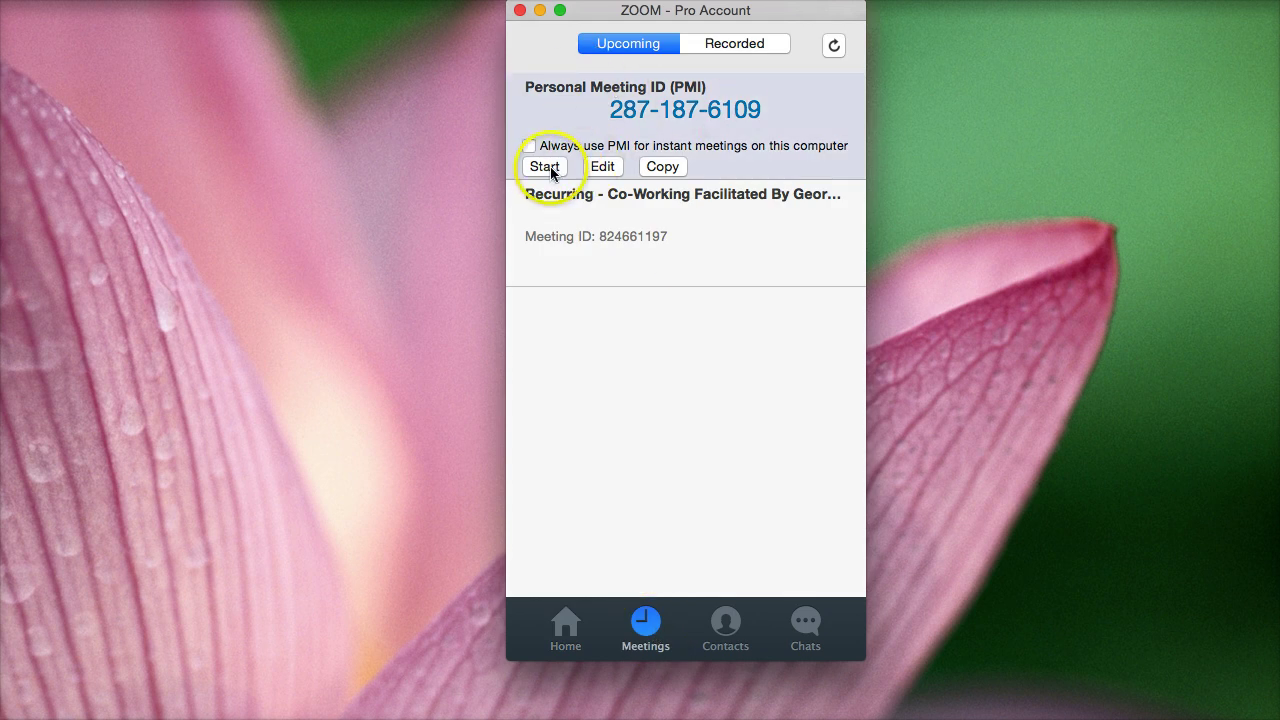
{"action": "left_click", "coordinate": [566, 628]}
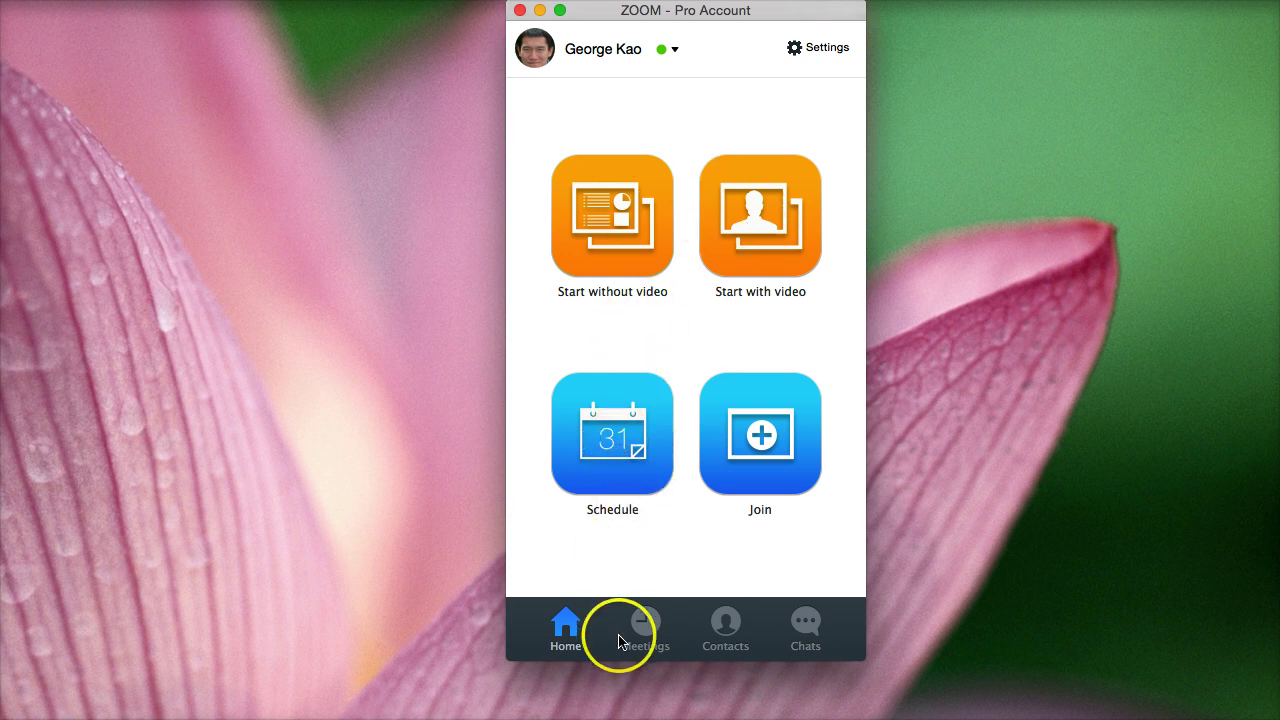
{"action": "left_click", "coordinate": [647, 623]}
{"action": "left_click", "coordinate": [647, 231]}
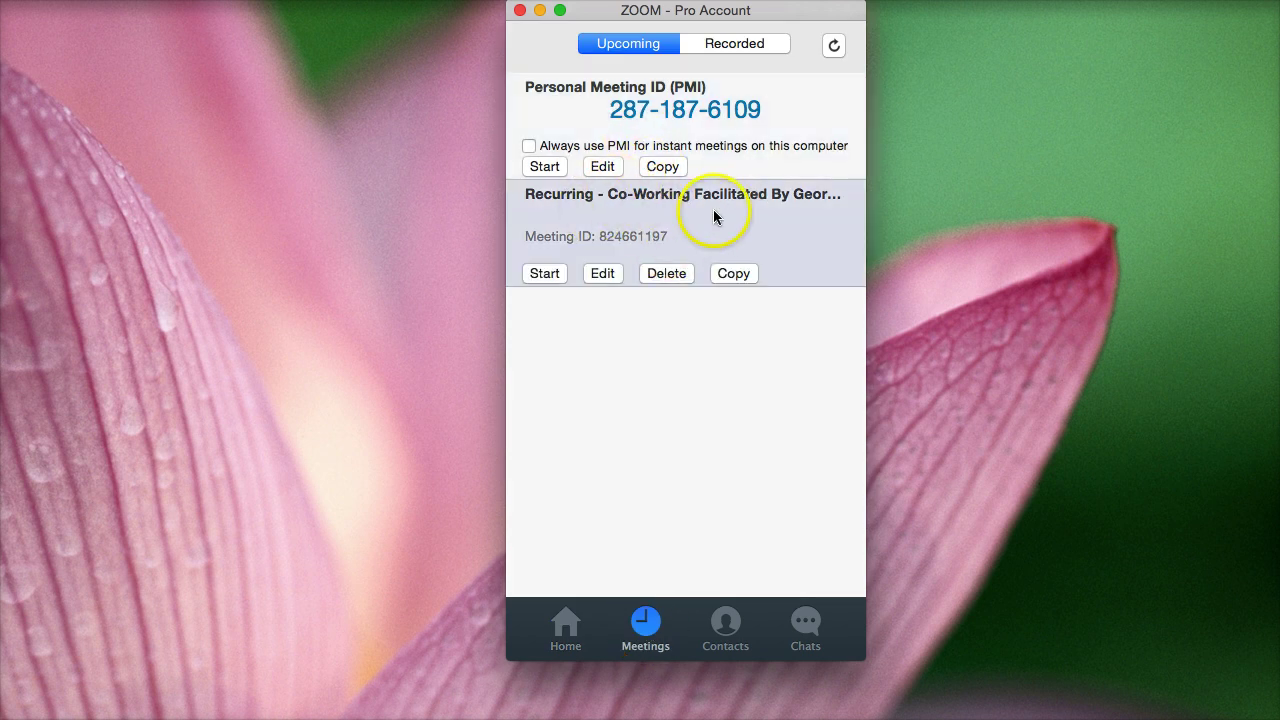
{"action": "left_click", "coordinate": [668, 128]}
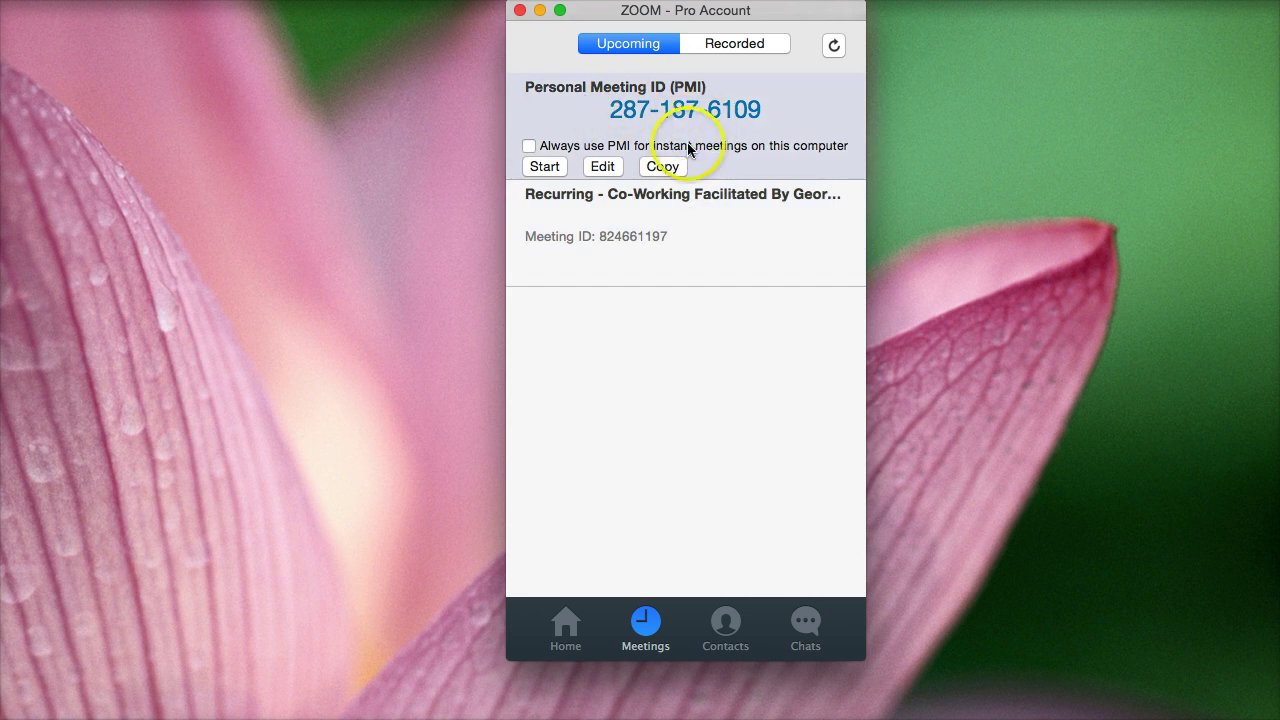
{"action": "left_click", "coordinate": [704, 243]}
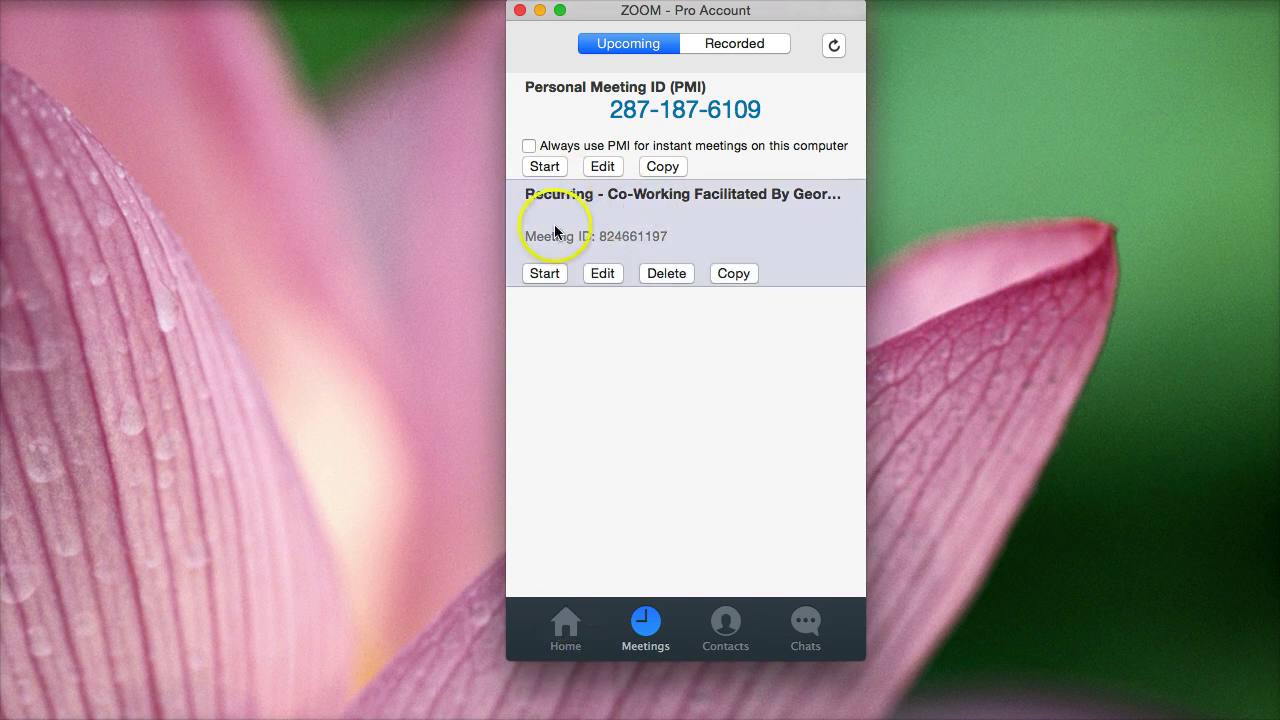
Begin scheduling a new meeting and make it a recurring meeting
{"action": "left_click", "coordinate": [566, 636]}
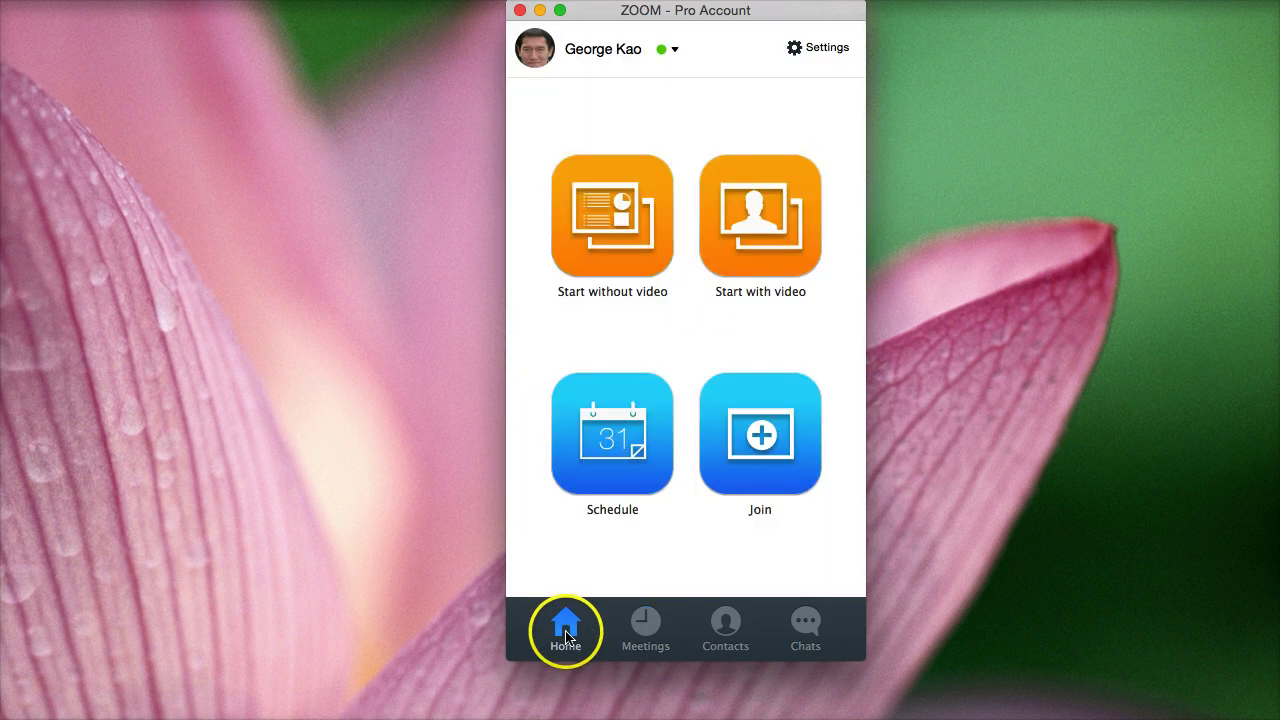
{"action": "left_click", "coordinate": [612, 450]}
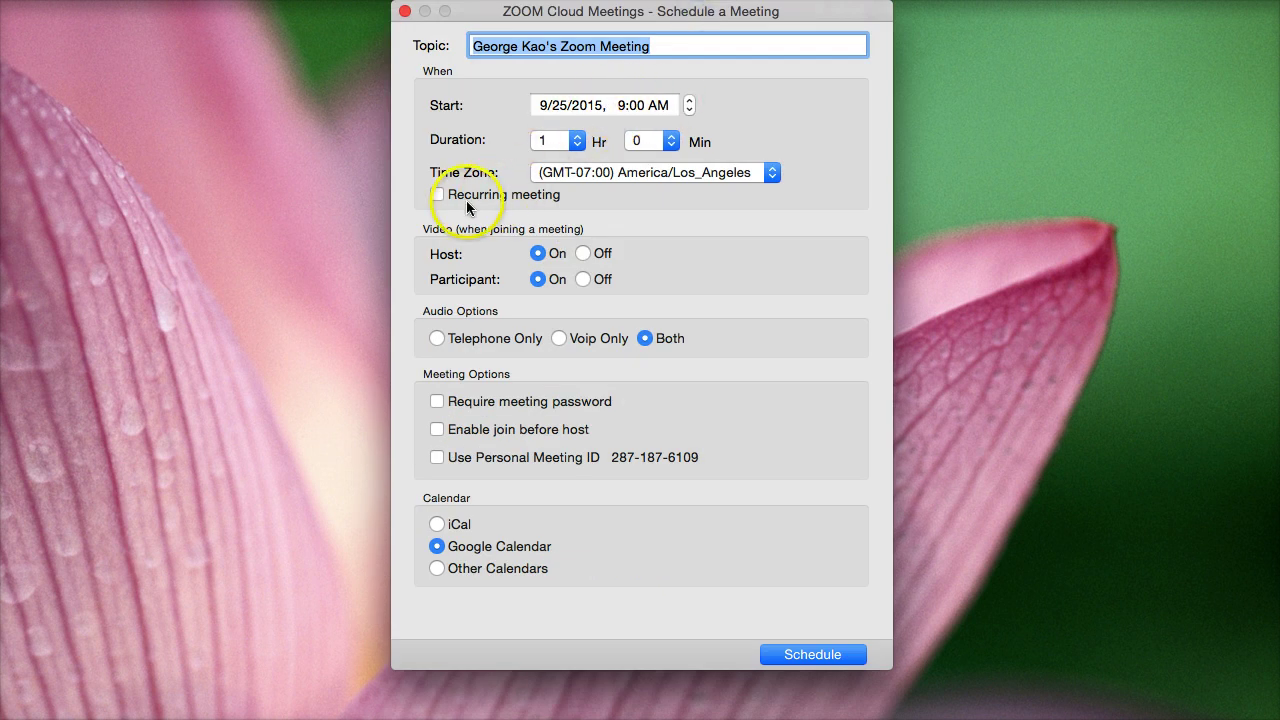
{"action": "left_click", "coordinate": [437, 194]}
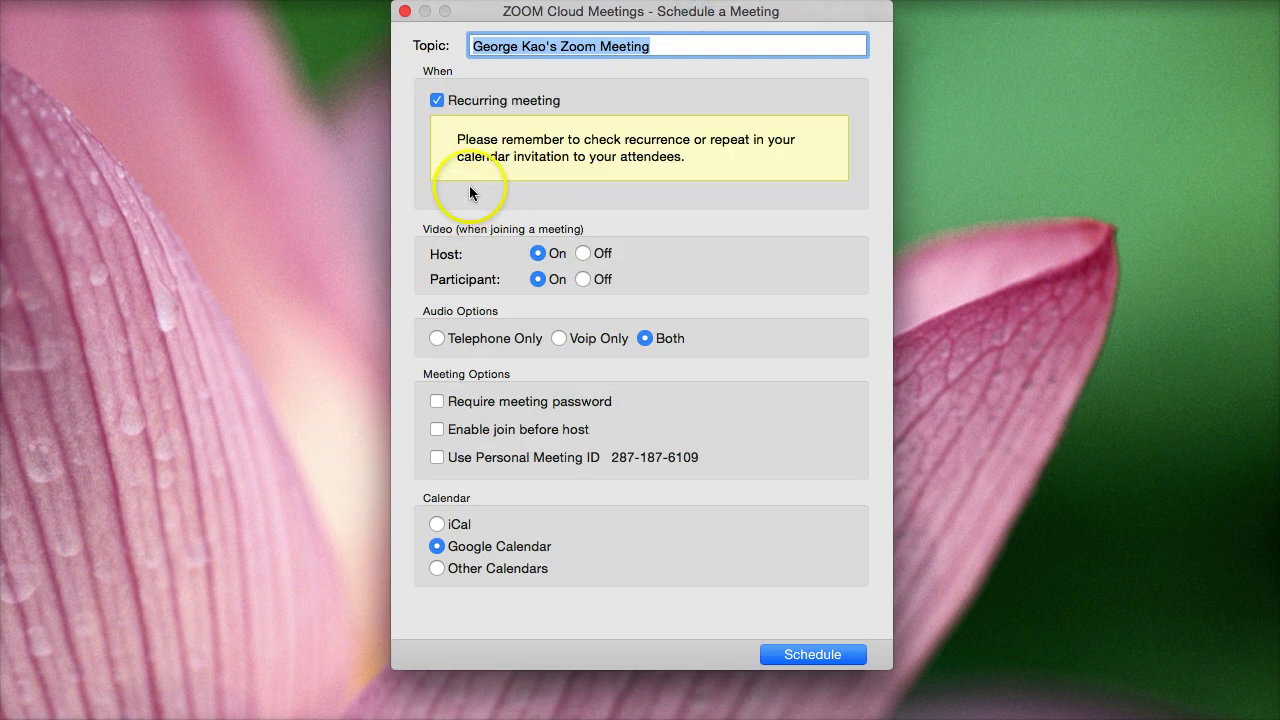
{"action": "left_click", "coordinate": [448, 102]}
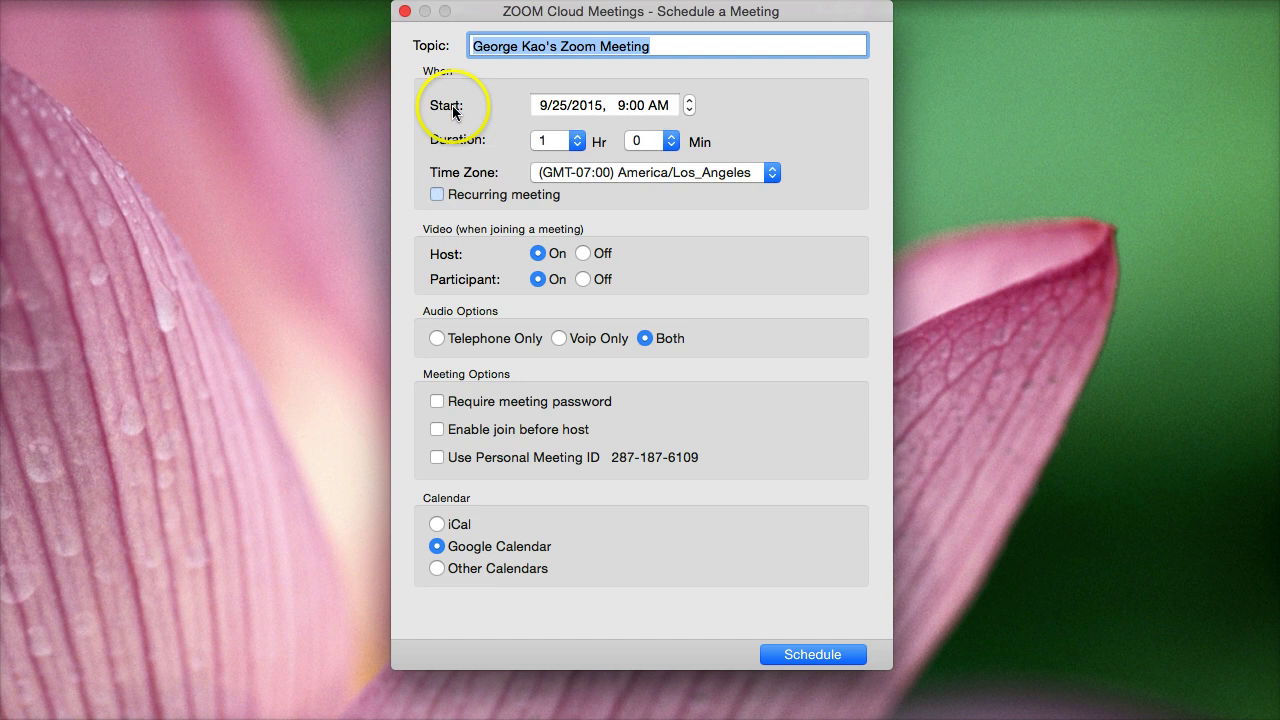
{"action": "left_click", "coordinate": [437, 194]}
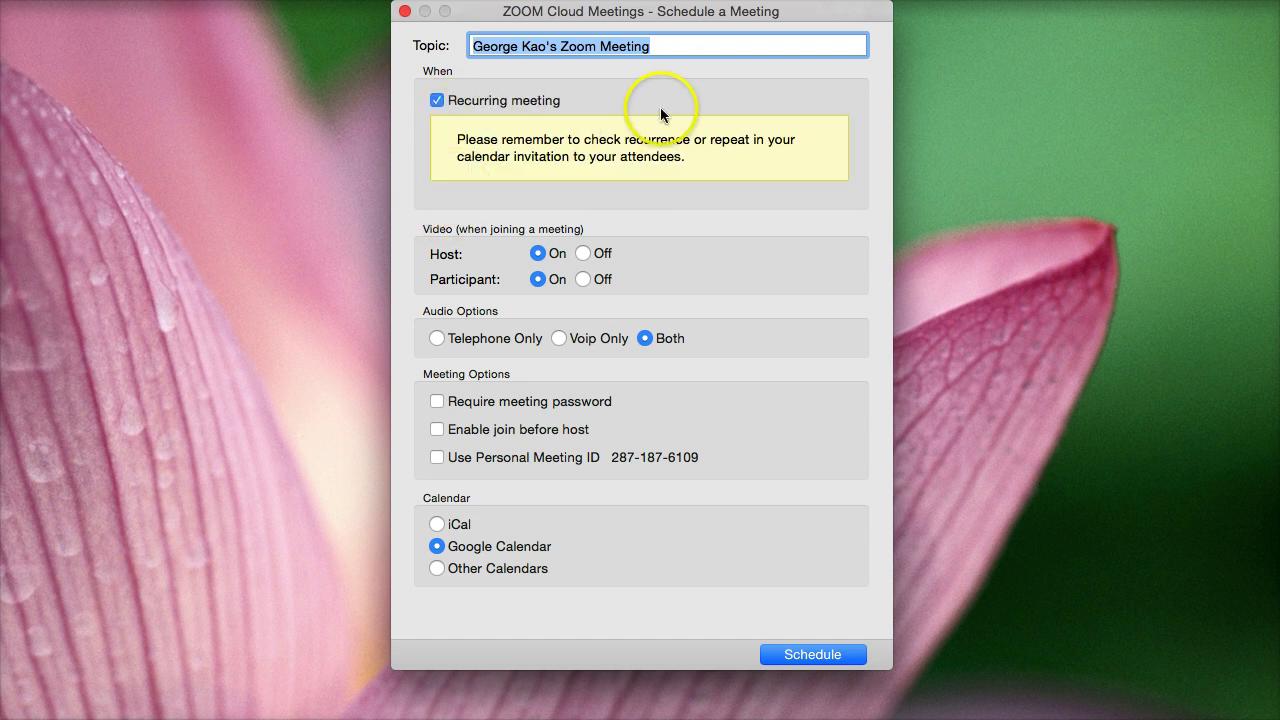
Set the meeting topic to the word Public, the host's full name and the word Room
{"action": "triple_click", "coordinate": [578, 53]}
{"action": "type", "text": "Pub"}
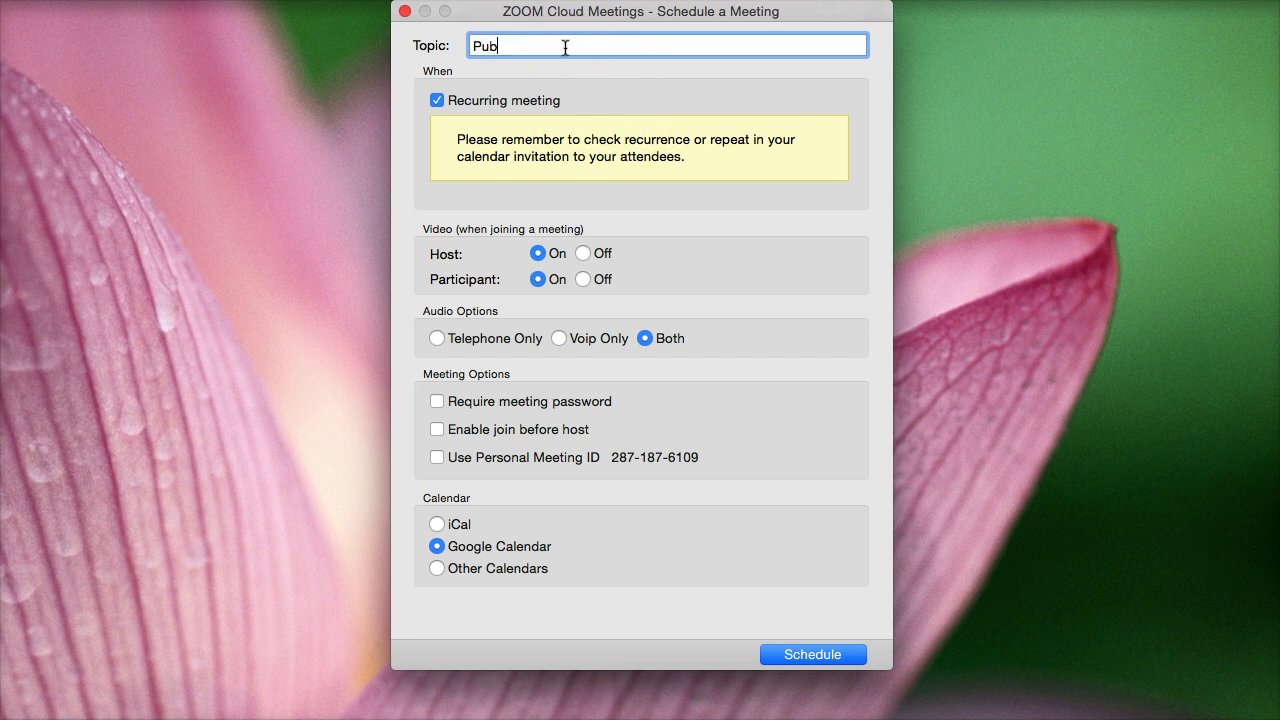
{"action": "type", "text": "lic George Kao Room"}
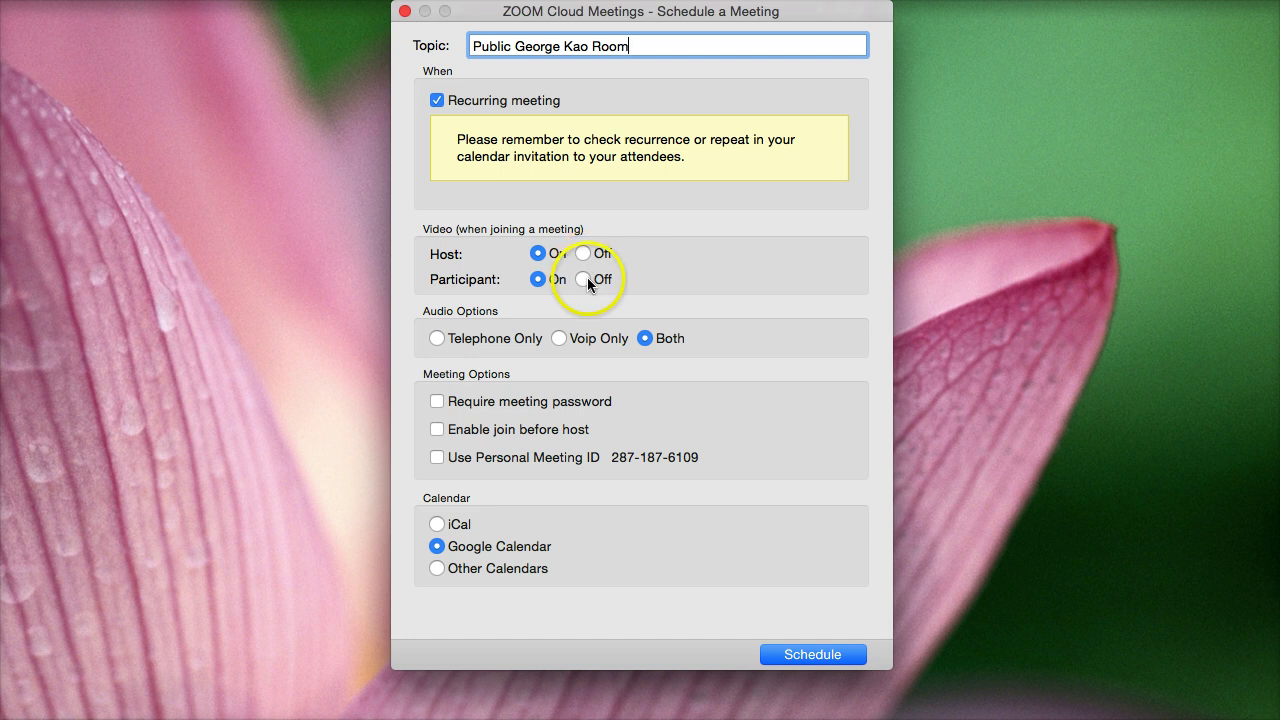
Try the participant video and join-before-host options, leaving participant video on and joining before host disabled
{"action": "left_click", "coordinate": [583, 280]}
{"action": "left_click", "coordinate": [538, 281]}
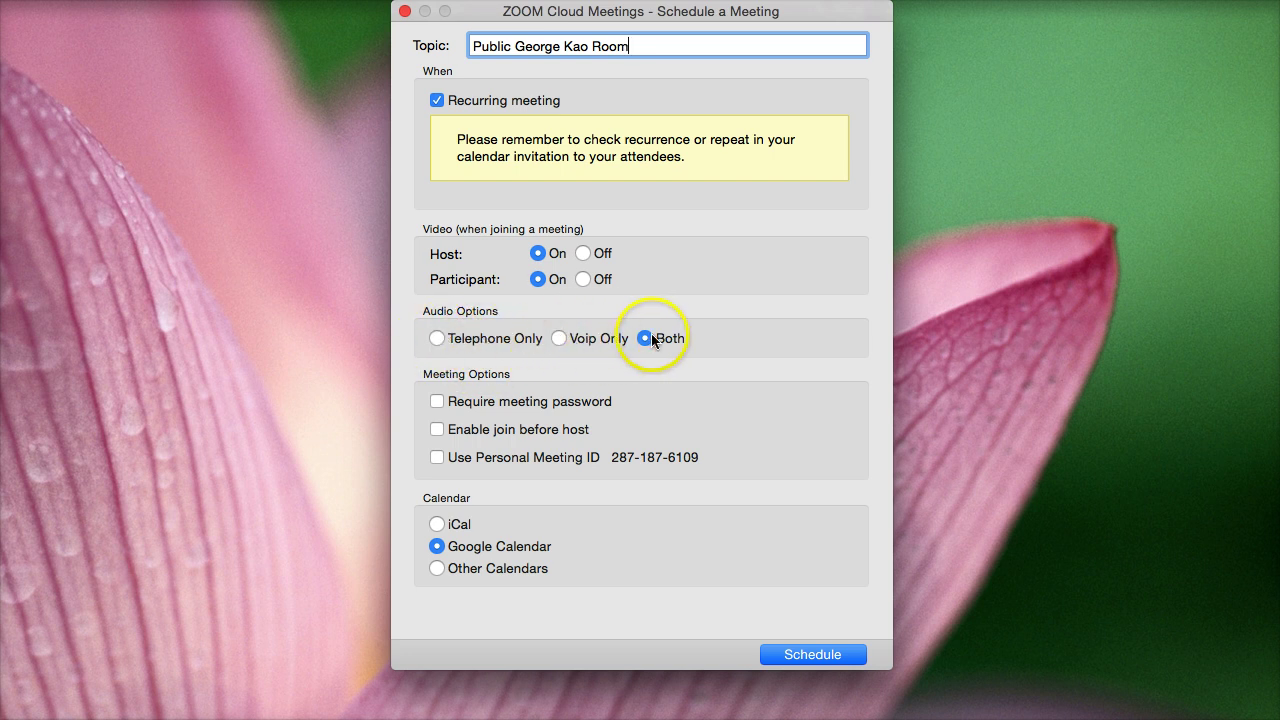
{"action": "left_click", "coordinate": [508, 429]}
{"action": "left_click", "coordinate": [508, 429]}
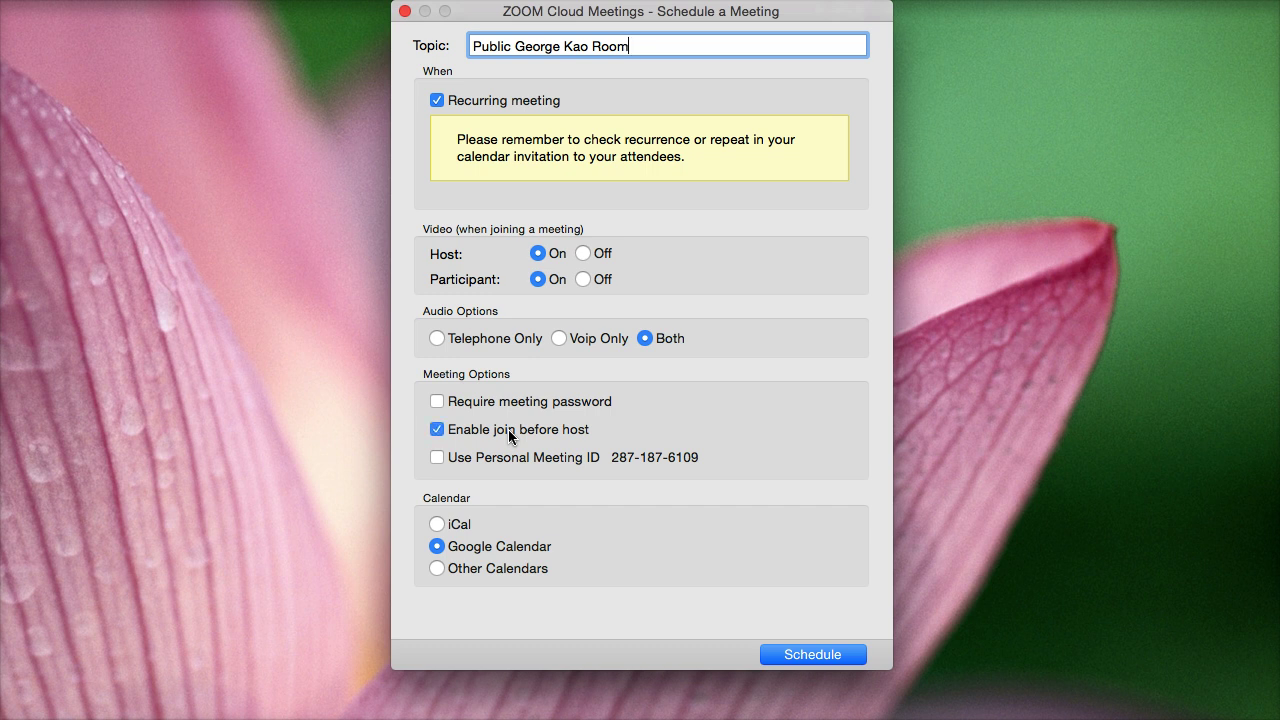
{"action": "left_click", "coordinate": [437, 431]}
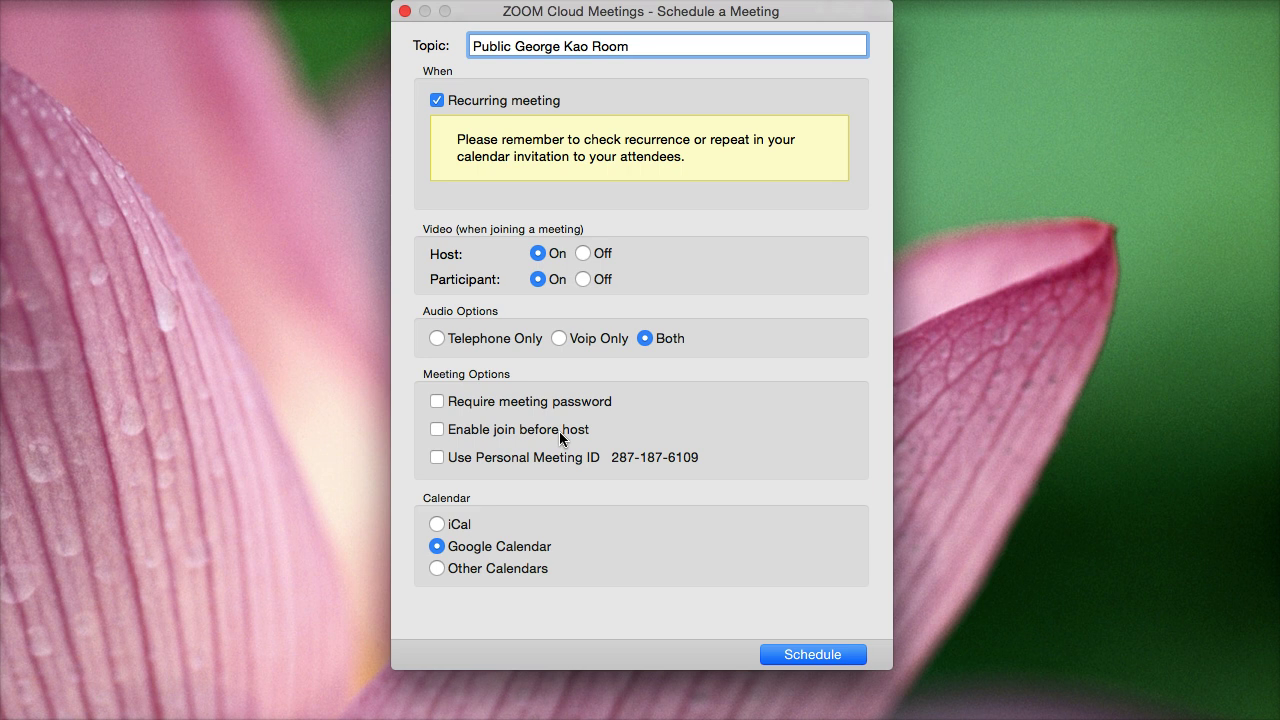
{"action": "left_click", "coordinate": [475, 429]}
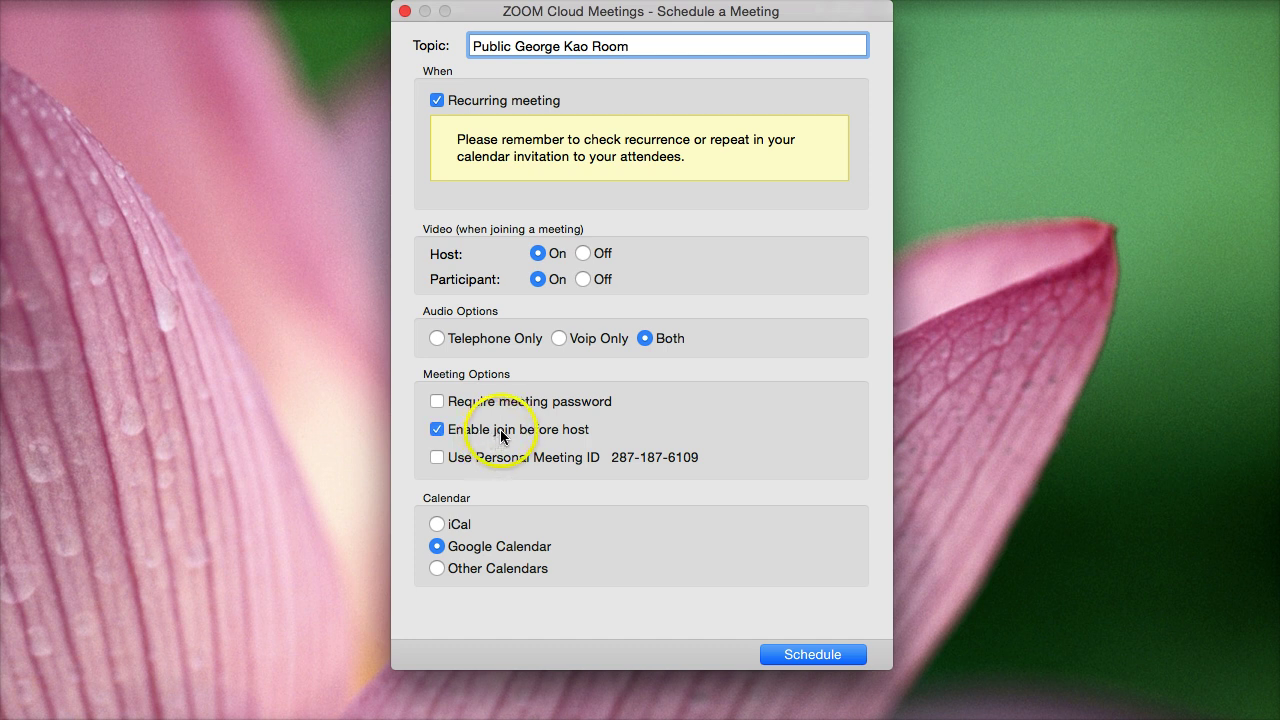
{"action": "left_click", "coordinate": [500, 429]}
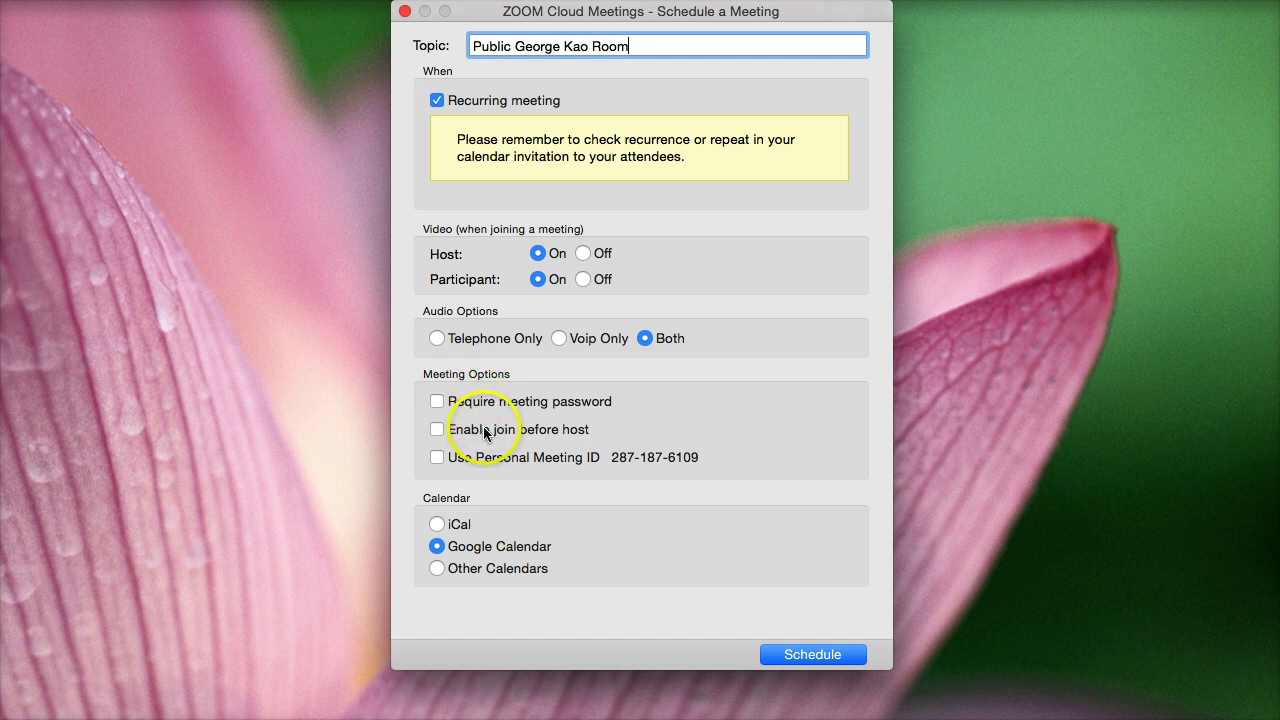
{"action": "left_click", "coordinate": [485, 432]}
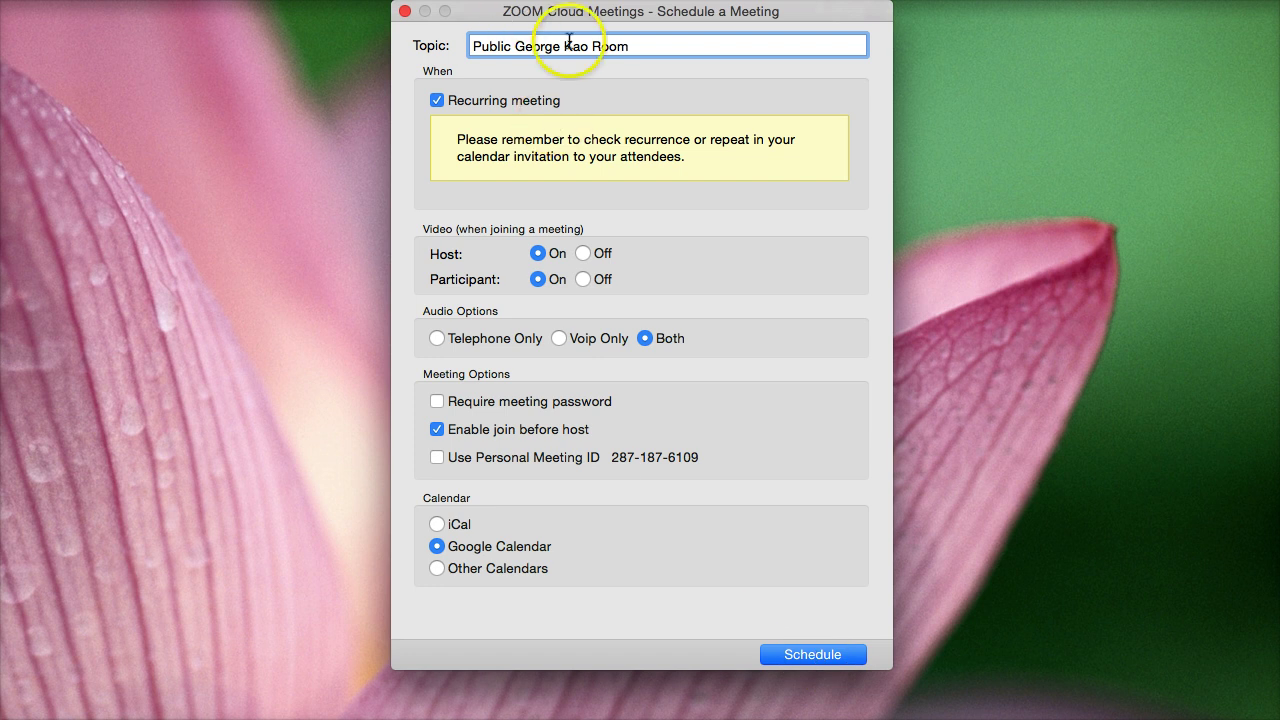
{"action": "left_click", "coordinate": [438, 438]}
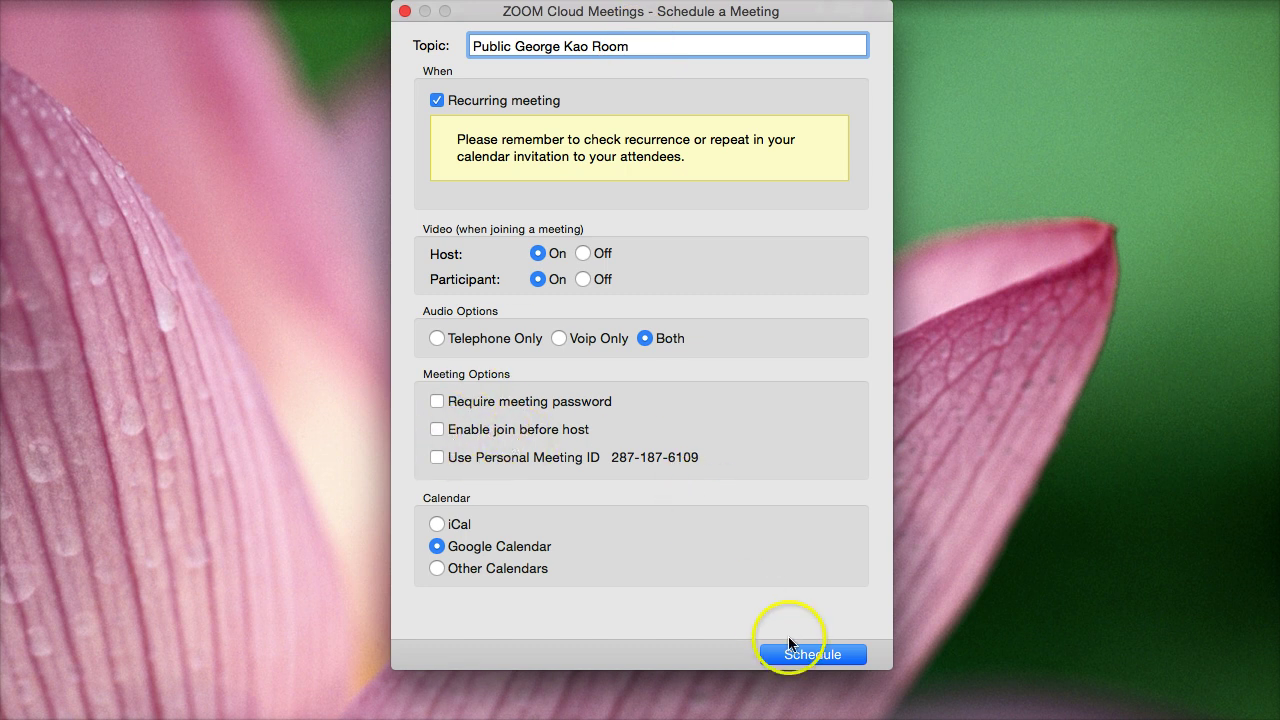
Schedule the recurring meeting with Google Calendar and return to the list of upcoming meetings
{"action": "left_click", "coordinate": [811, 655]}
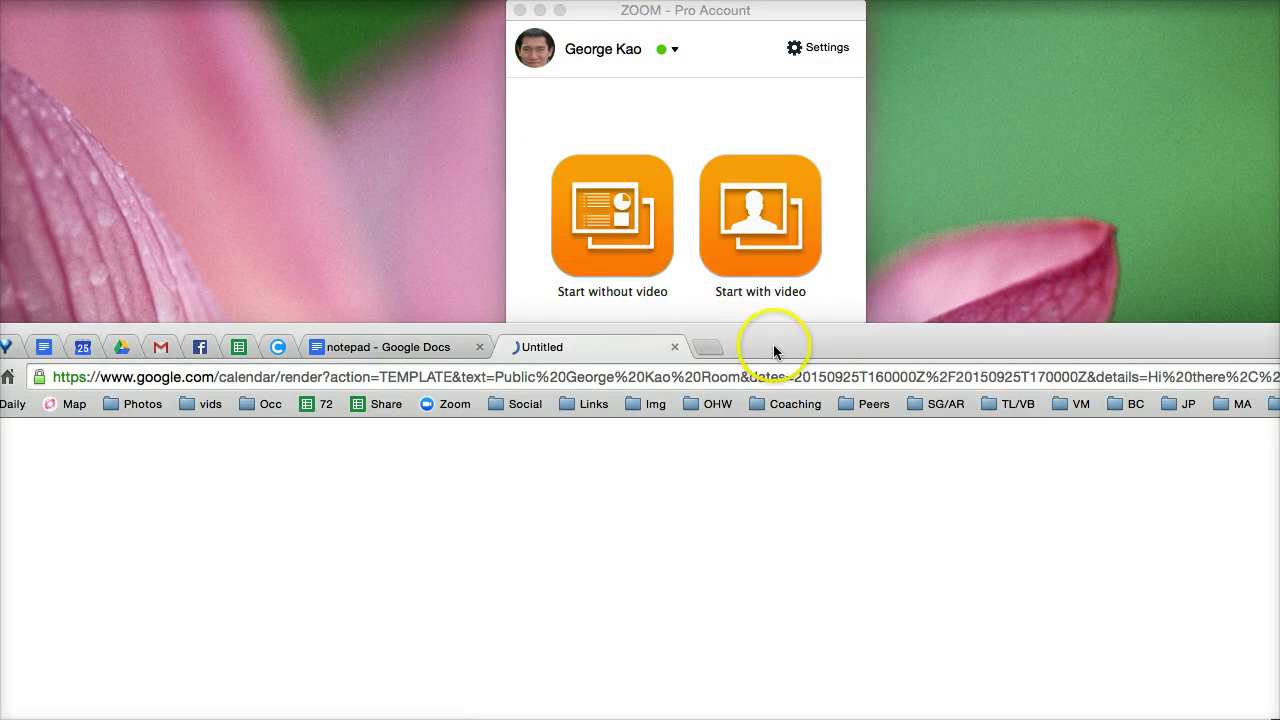
{"action": "left_click_drag", "start_coordinate": [773, 344], "coordinate": [770, 719]}
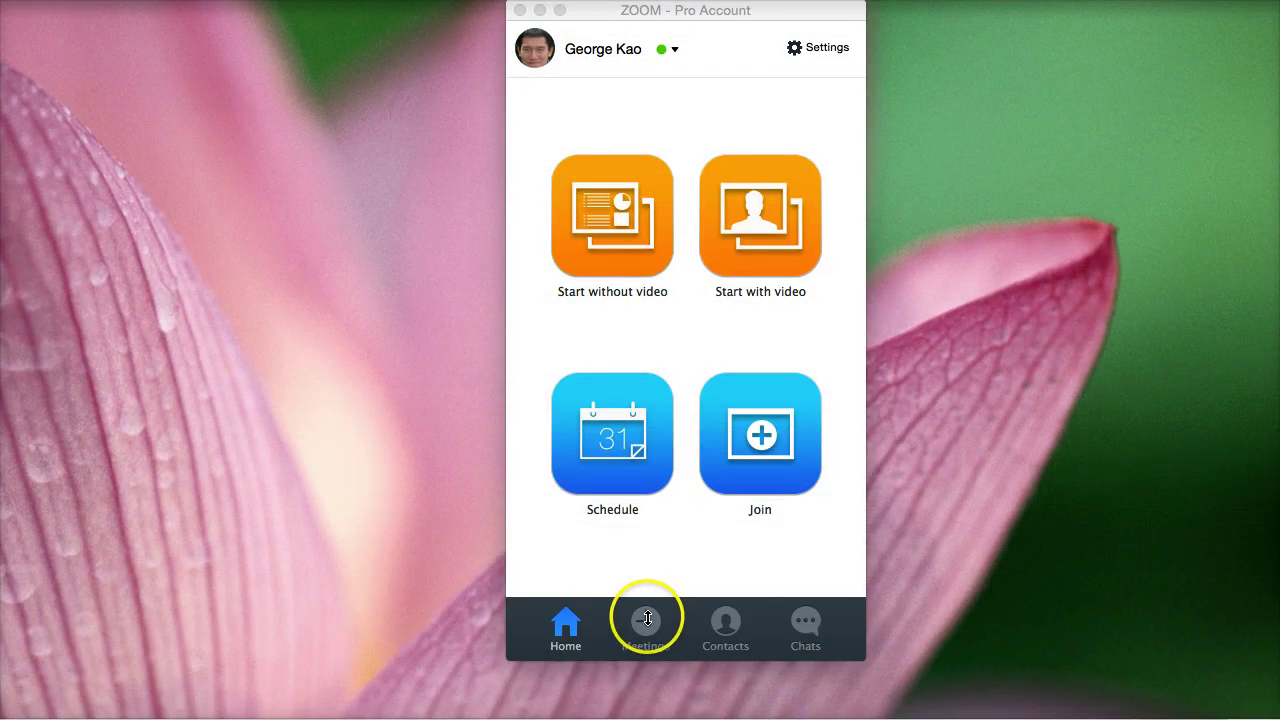
{"action": "left_click", "coordinate": [643, 628]}
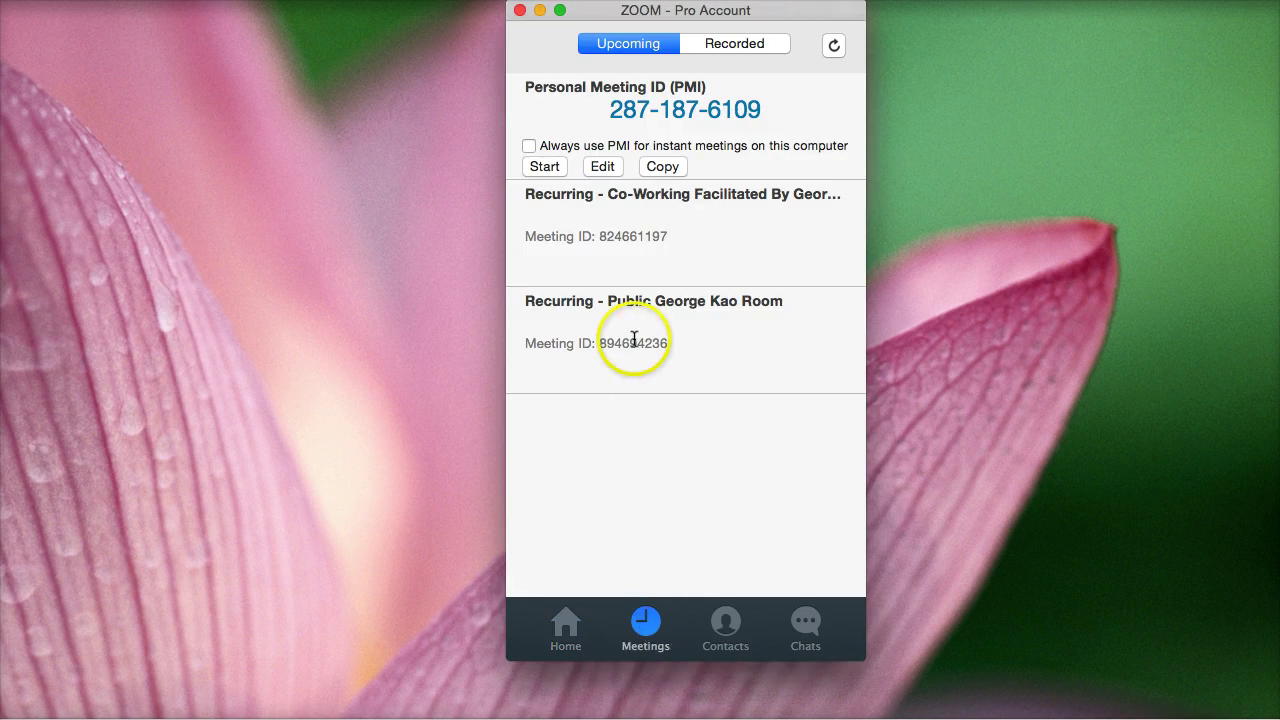
Copy the new public room's invitation and replace all text in the notepad Google Docs document with it
{"action": "mouse_move", "coordinate": [646, 318]}
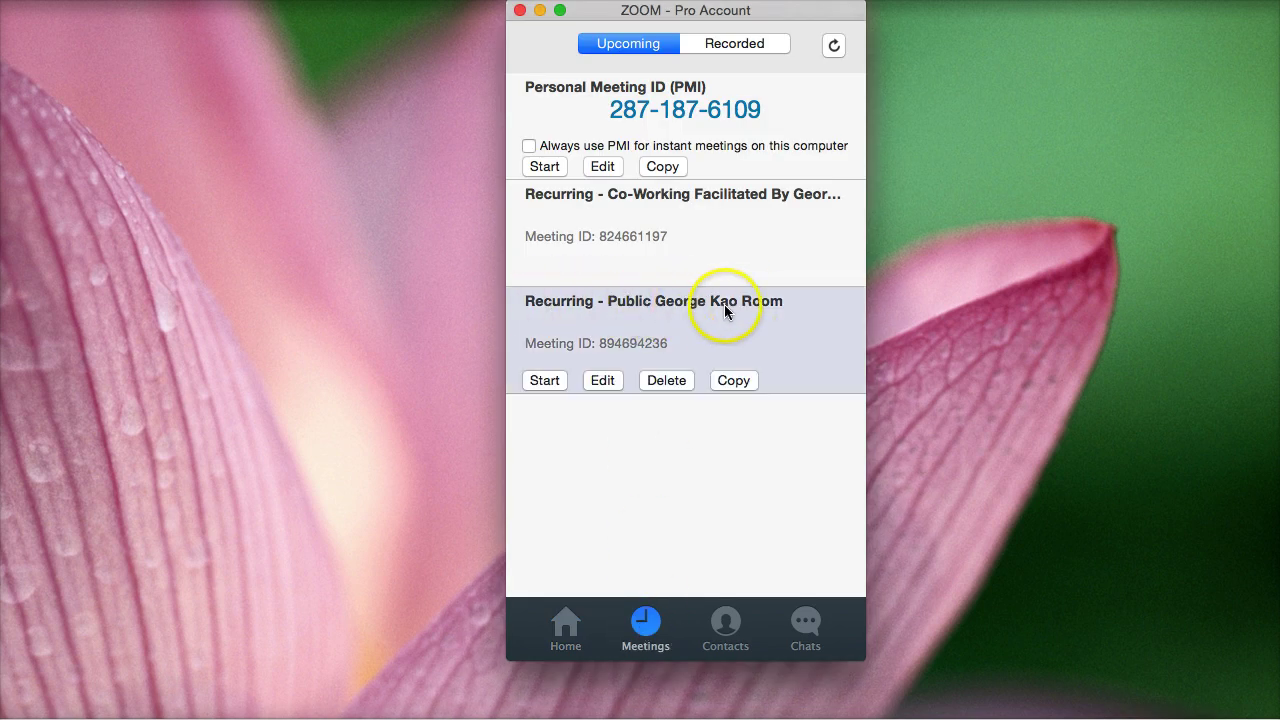
{"action": "left_click", "coordinate": [731, 380]}
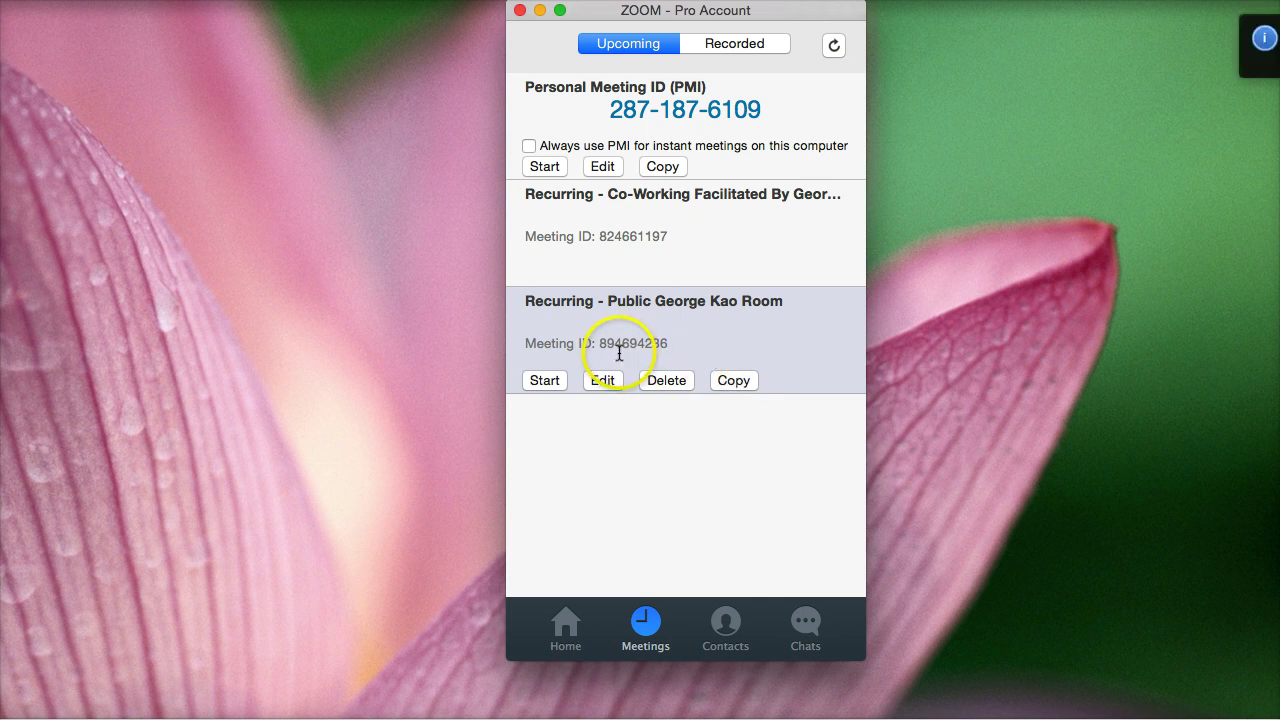
{"action": "key", "text": "super+Tab"}
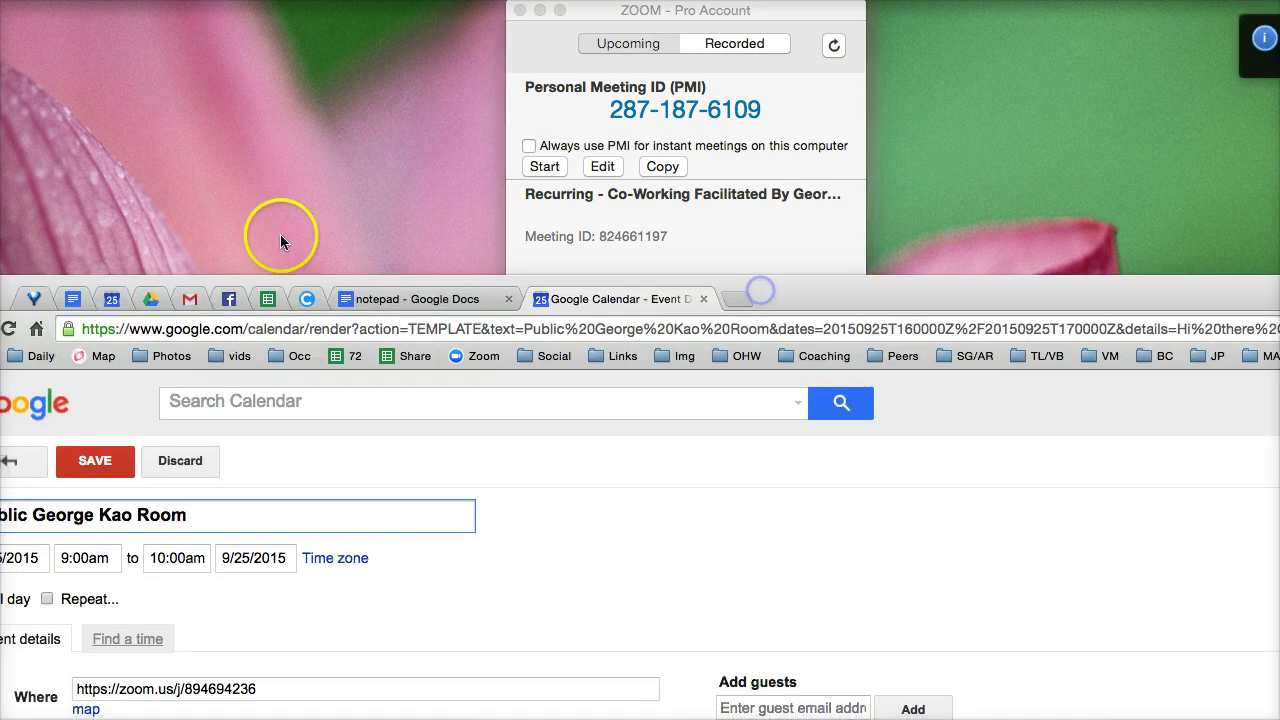
{"action": "left_click", "coordinate": [380, 298]}
{"action": "left_click", "coordinate": [482, 608]}
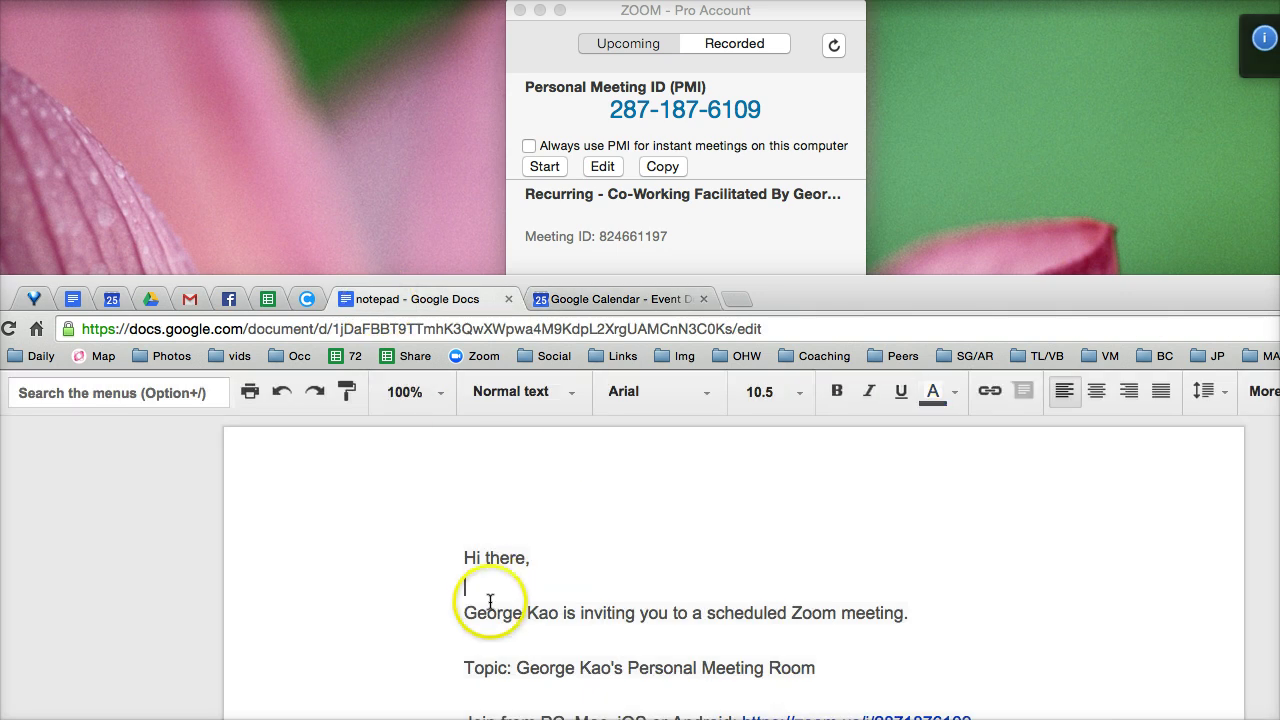
{"action": "left_click", "coordinate": [379, 550]}
{"action": "key", "text": "super+a"}
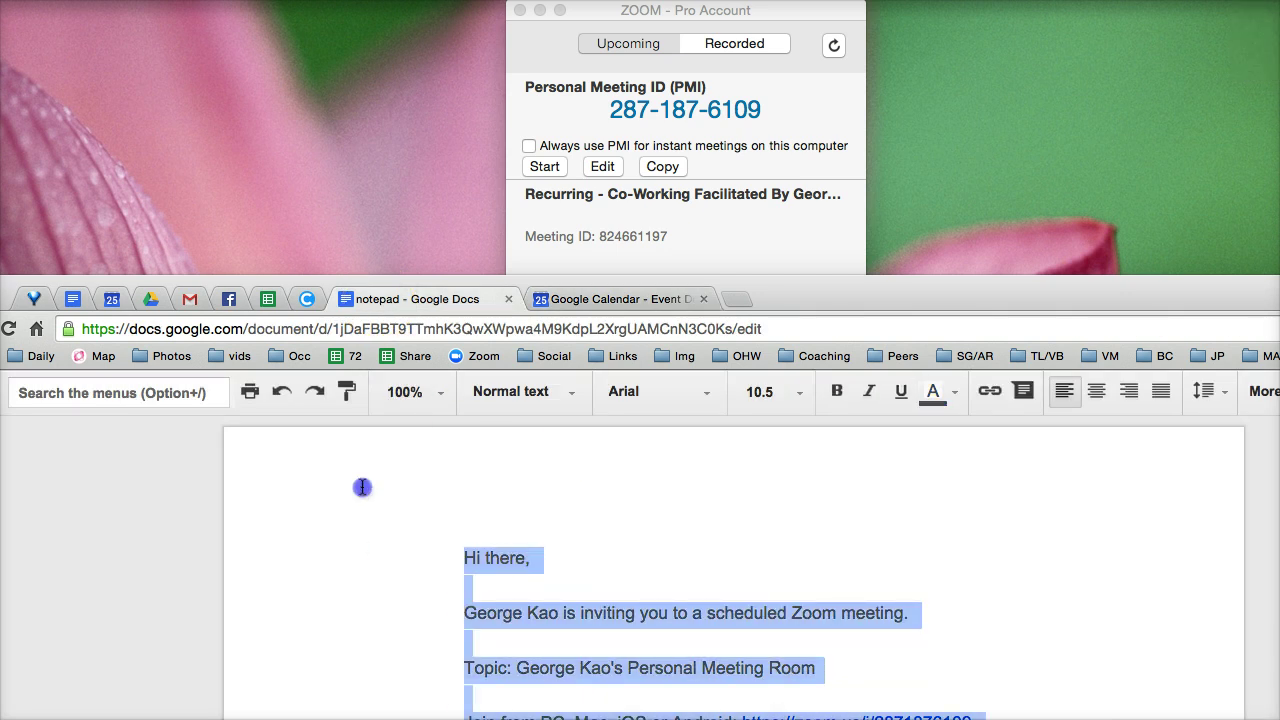
{"action": "key", "text": "super+v"}
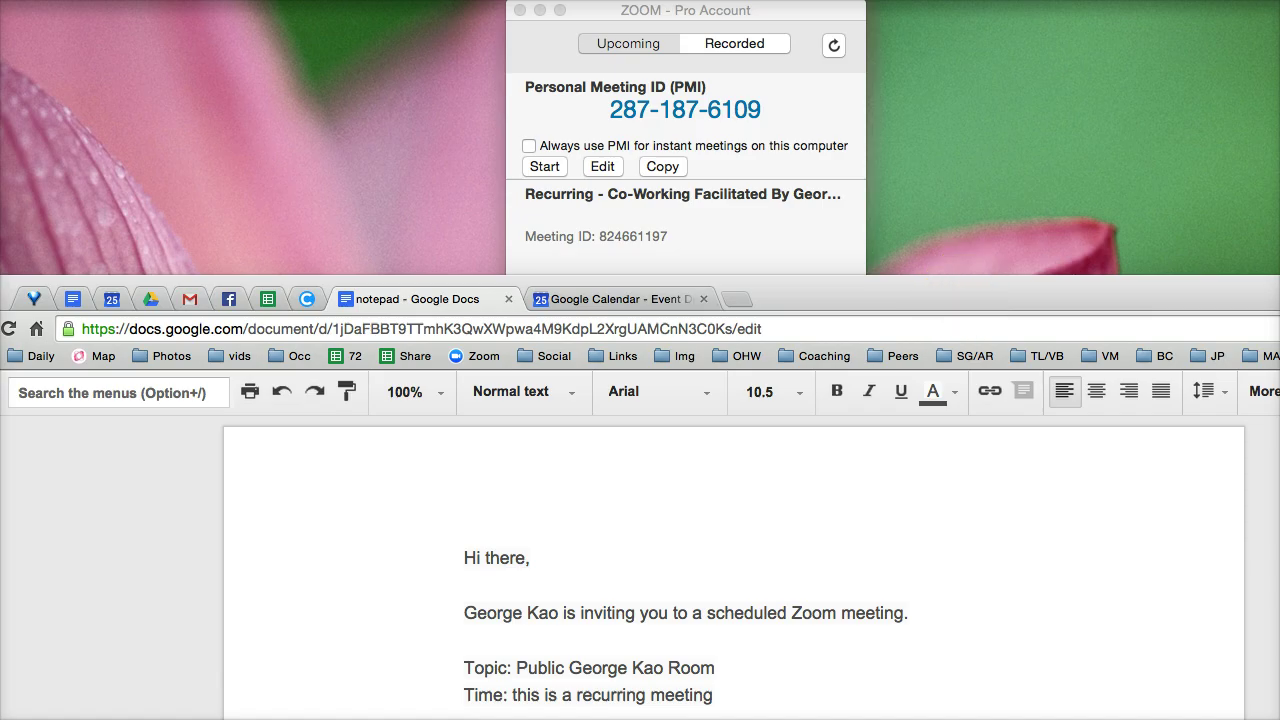
Examine the join link, dial-in numbers and meeting ID in the pasted invitation, and move the browser window out of view
{"action": "left_click", "coordinate": [932, 472]}
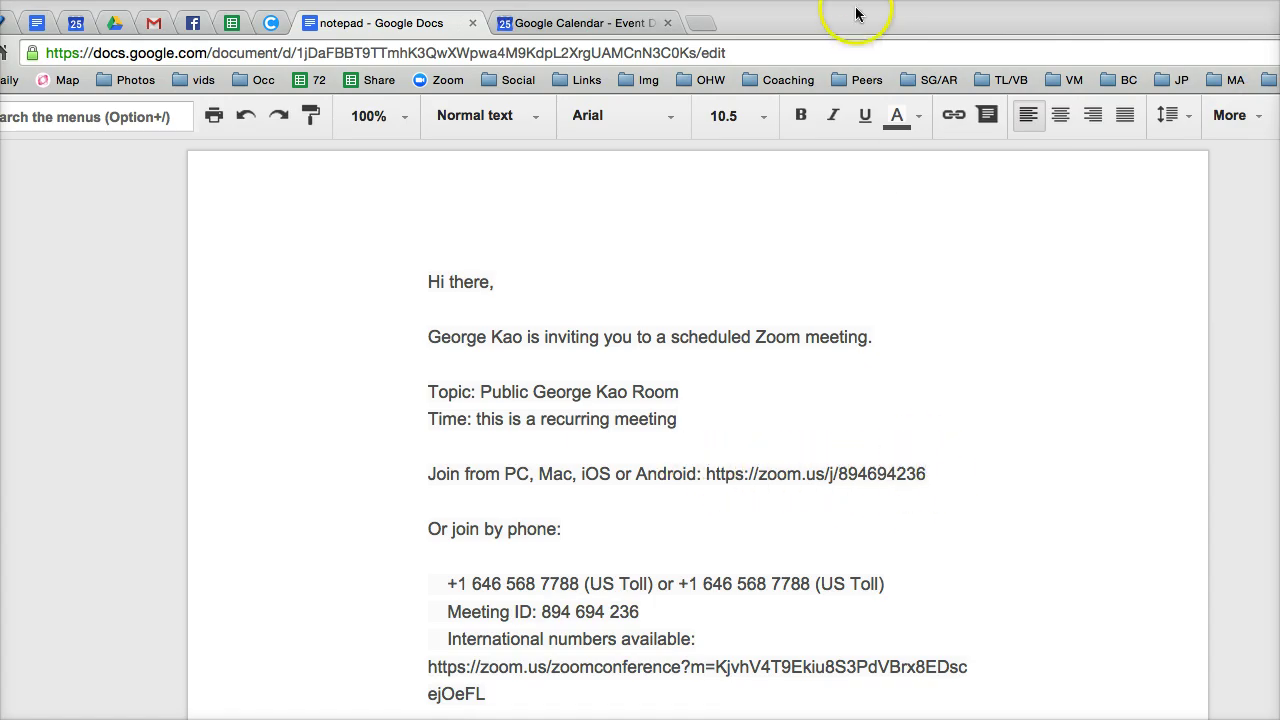
{"action": "left_click_drag", "start_coordinate": [862, 28], "coordinate": [871, 552]}
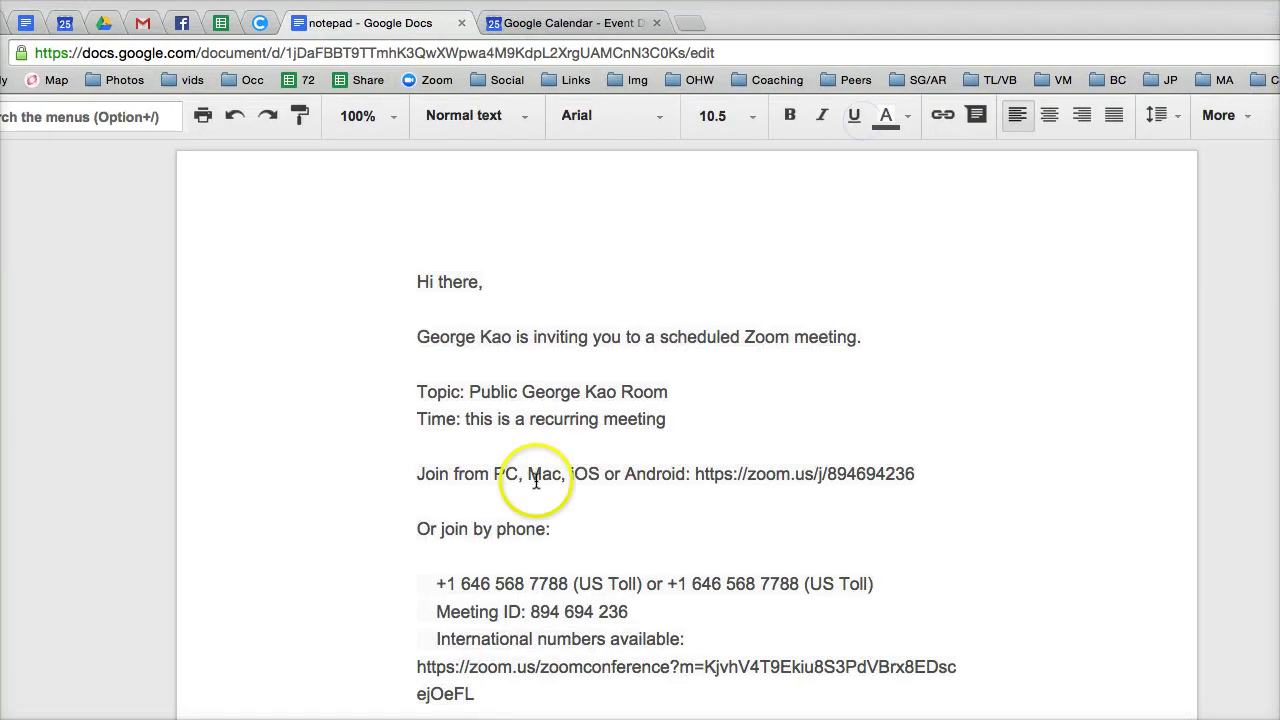
{"action": "left_click_drag", "start_coordinate": [430, 585], "coordinate": [640, 612]}
{"action": "left_click", "coordinate": [834, 20]}
{"action": "left_click_drag", "start_coordinate": [832, 20], "coordinate": [828, 719]}
Review the new public room's start option in Zoom's list of upcoming meetings
{"action": "left_click", "coordinate": [578, 638]}
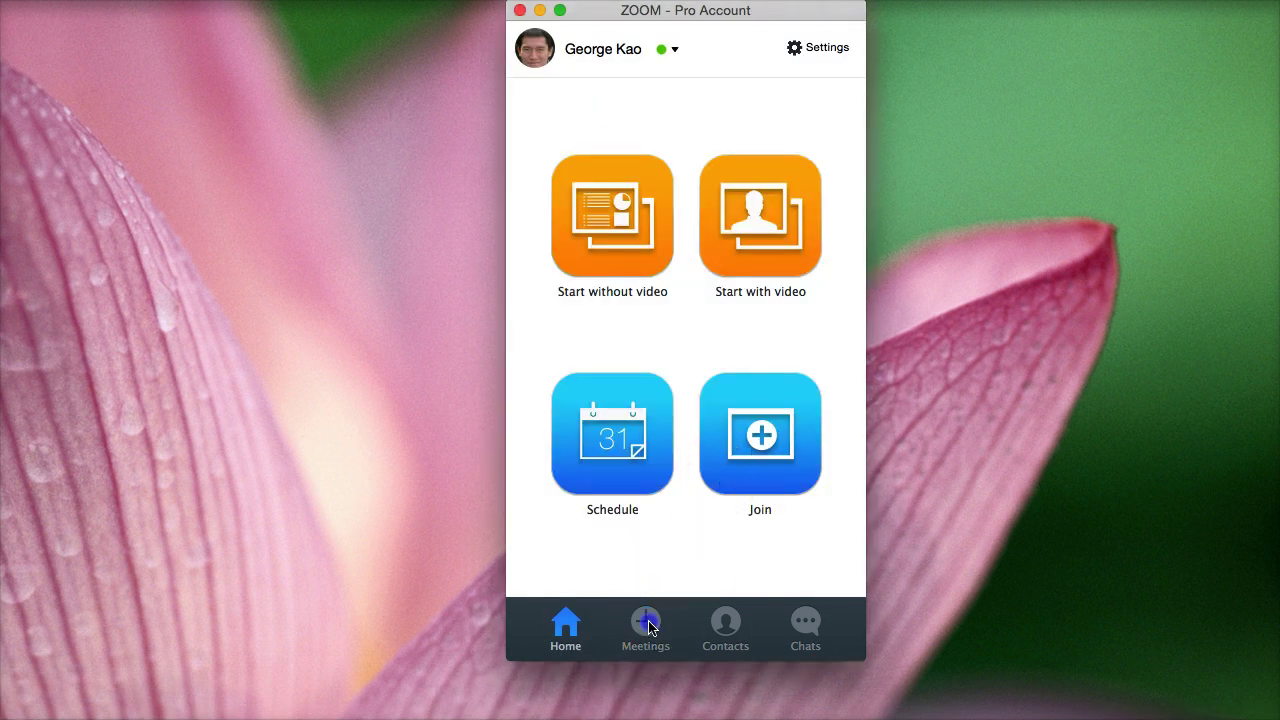
{"action": "left_click", "coordinate": [648, 626]}
{"action": "left_click", "coordinate": [646, 366]}
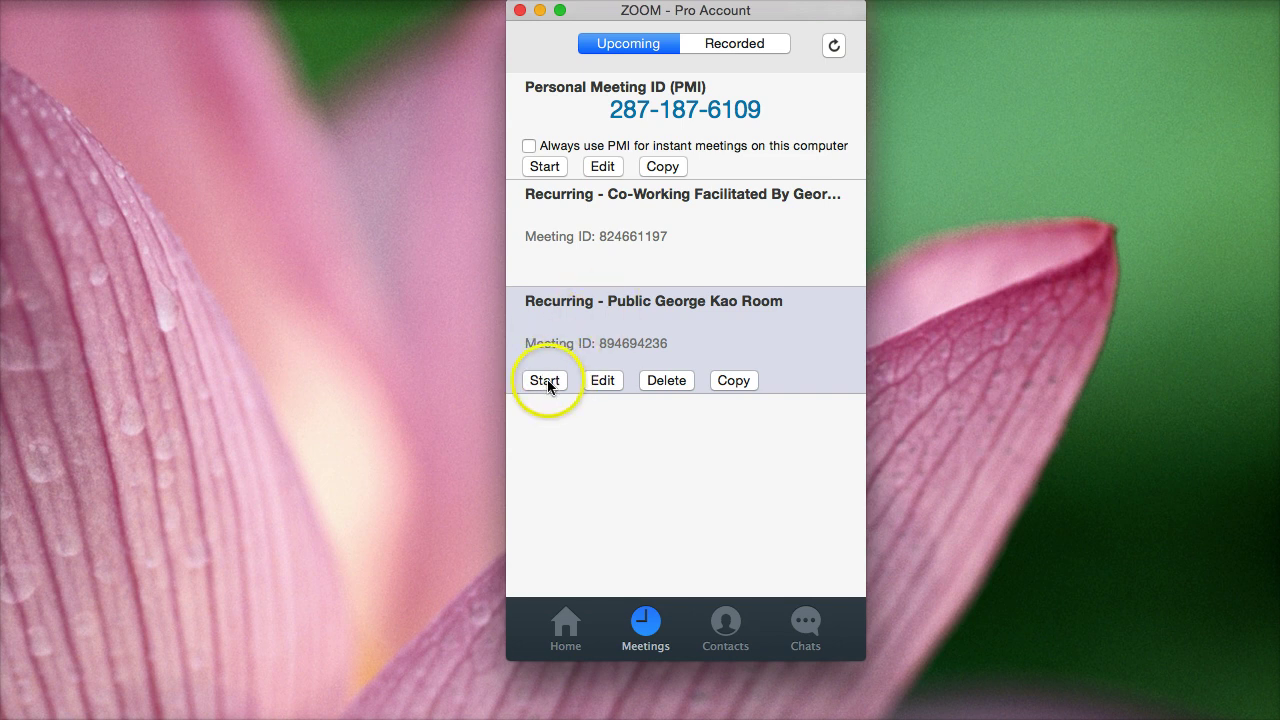
{"action": "left_click", "coordinate": [640, 628]}
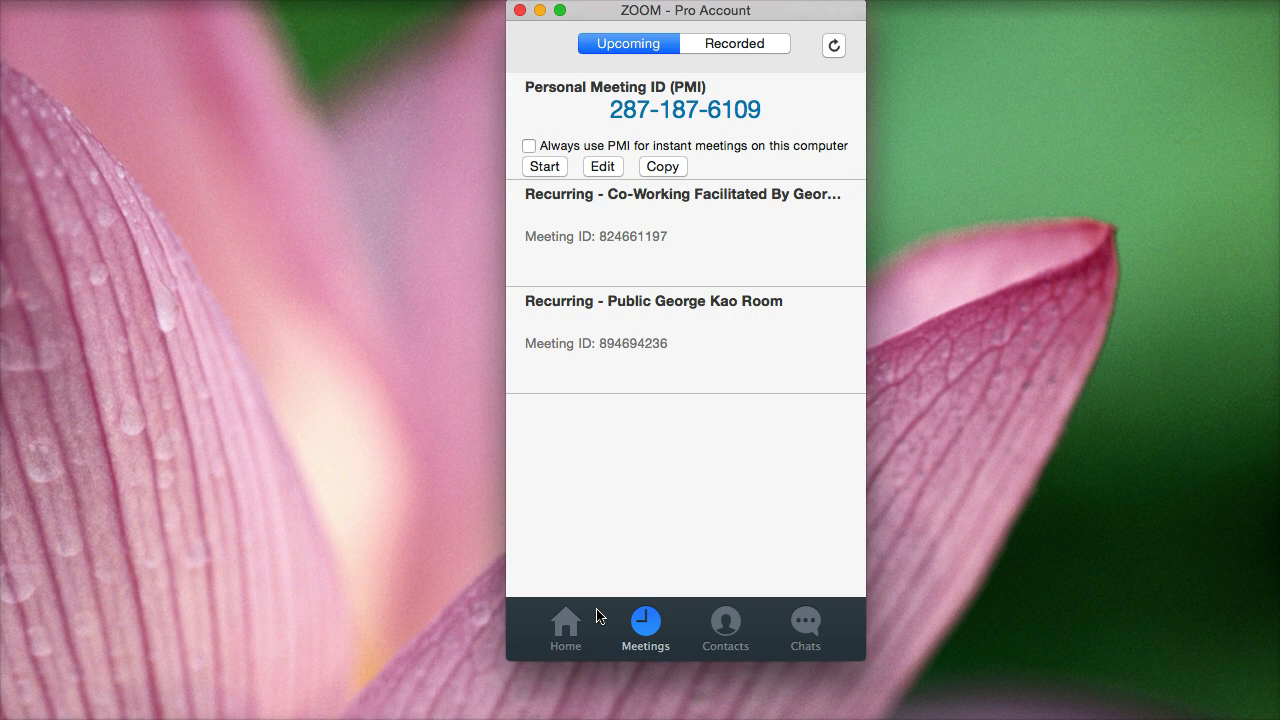
{"action": "left_click", "coordinate": [623, 540]}
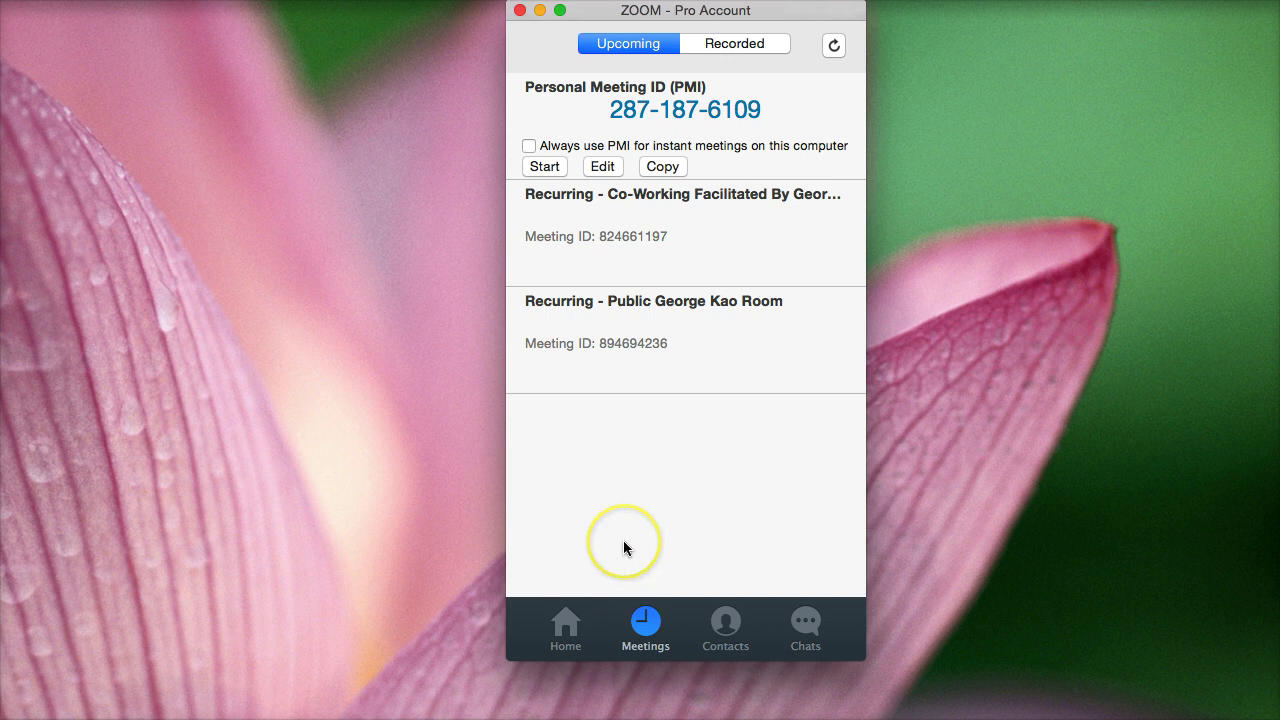